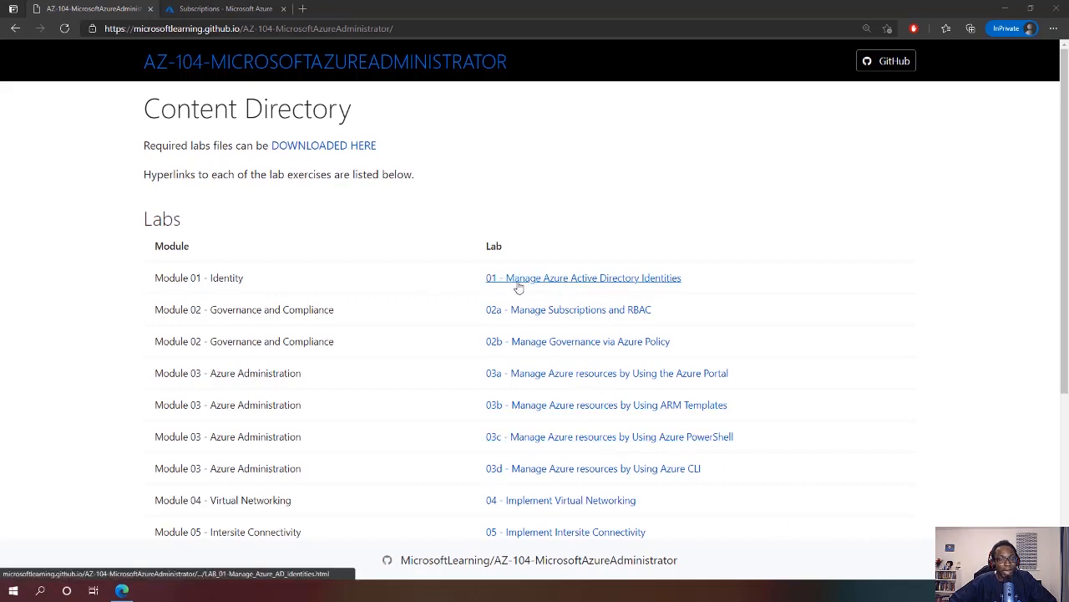
Open the '01 - Manage Azure Active Directory Identities' lab instructions from the Content Directory
click(642, 282)
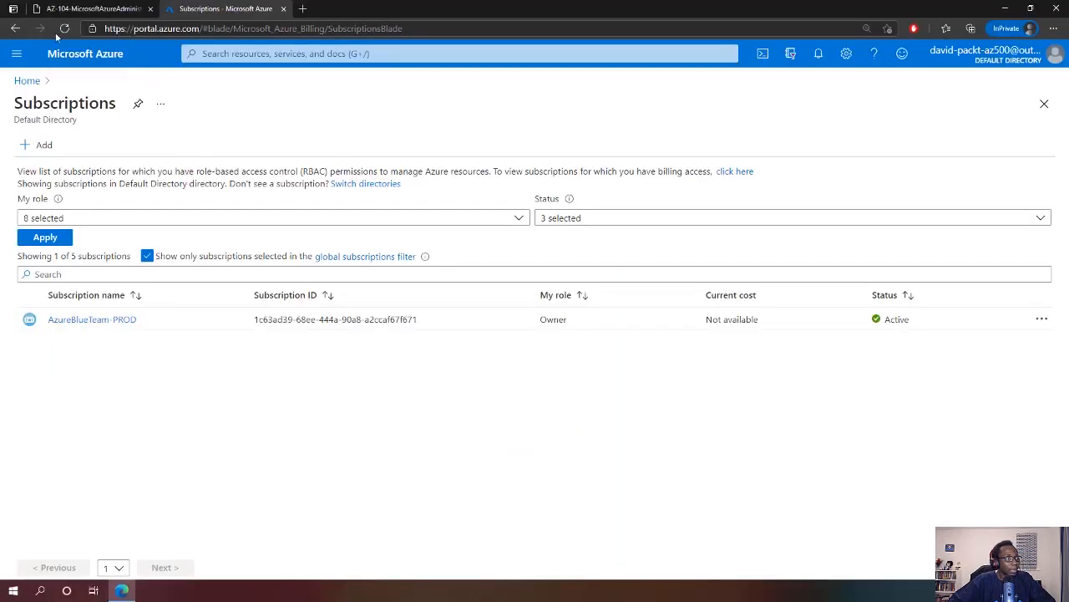
Go to Azure Active Directory's Users list and start a new user
click(16, 54)
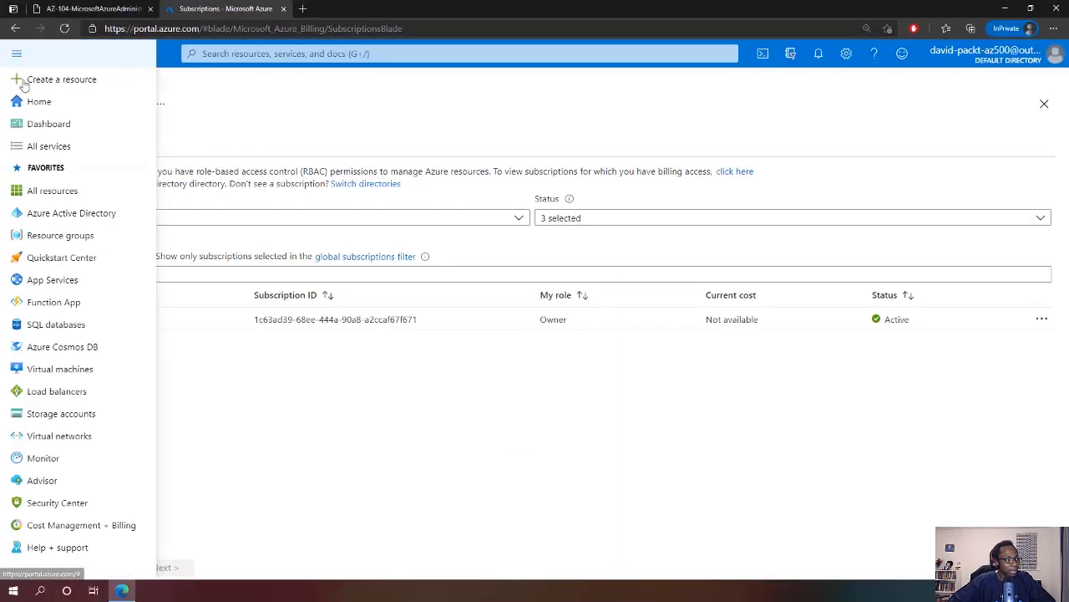
click(78, 214)
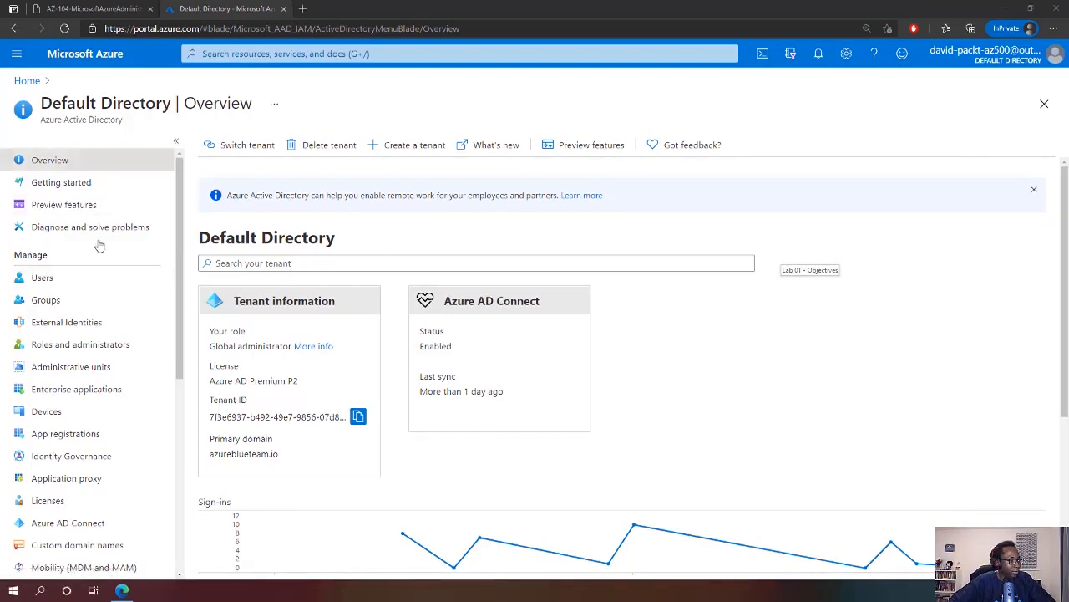
click(33, 278)
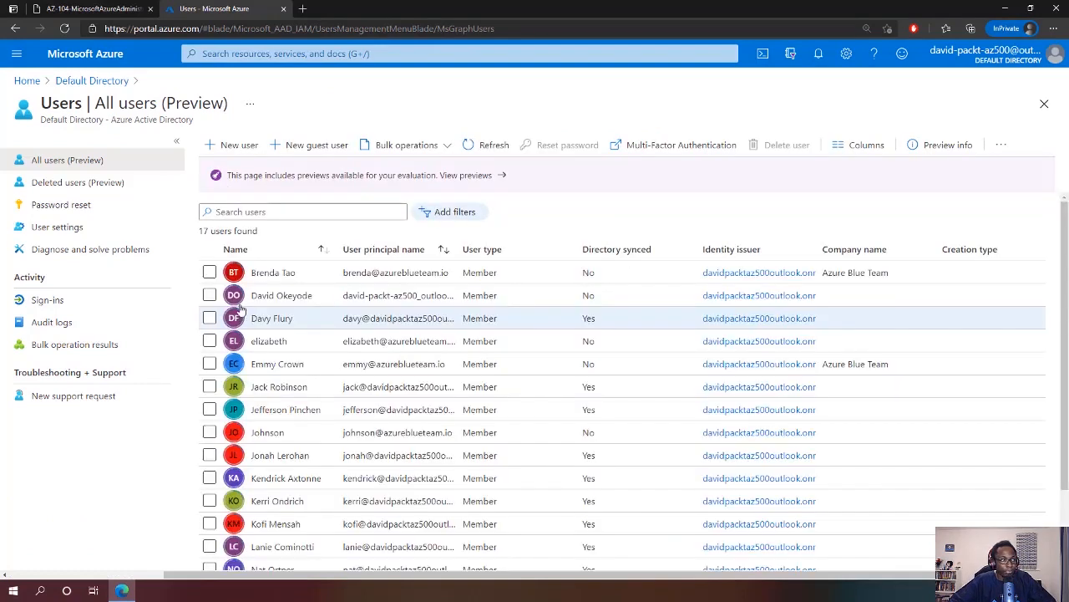
click(222, 148)
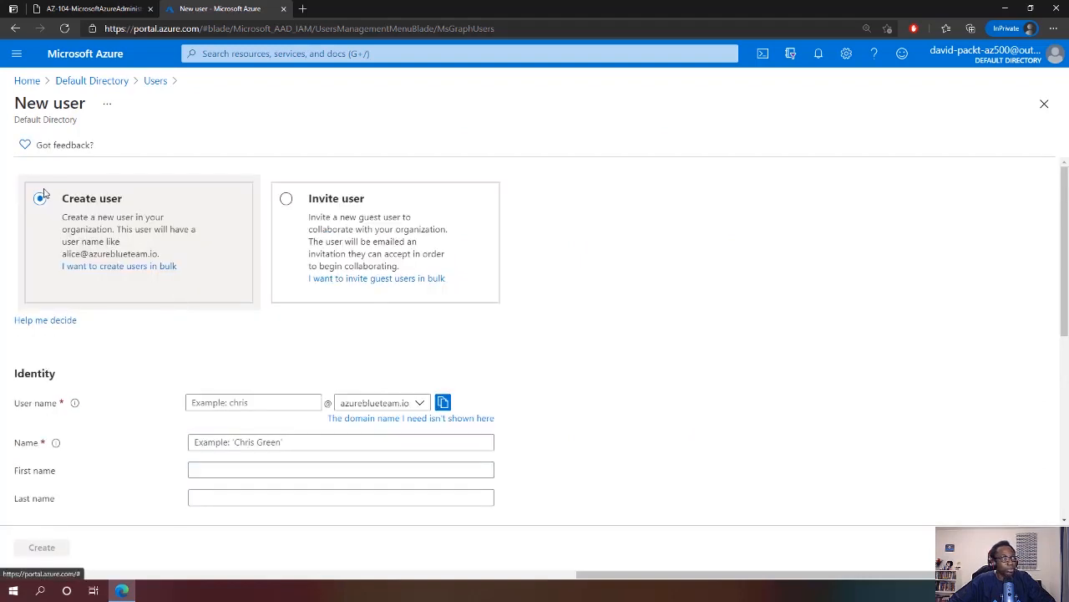
Enter az104-01a-aaduser1 as both the user name and the name
click(249, 402)
text(az104-01a-aaduser1)
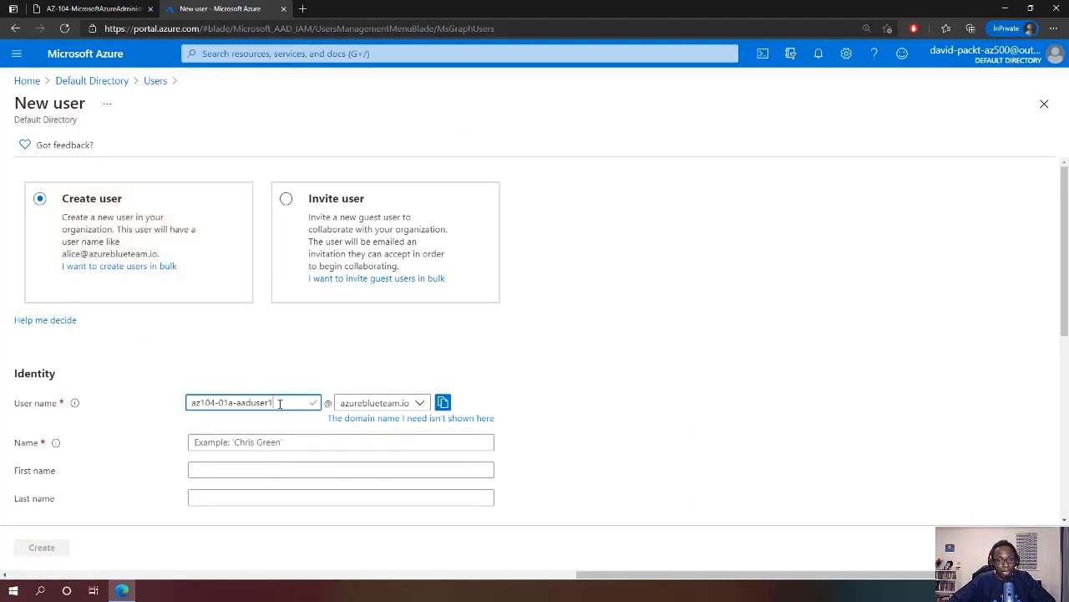
click(242, 442)
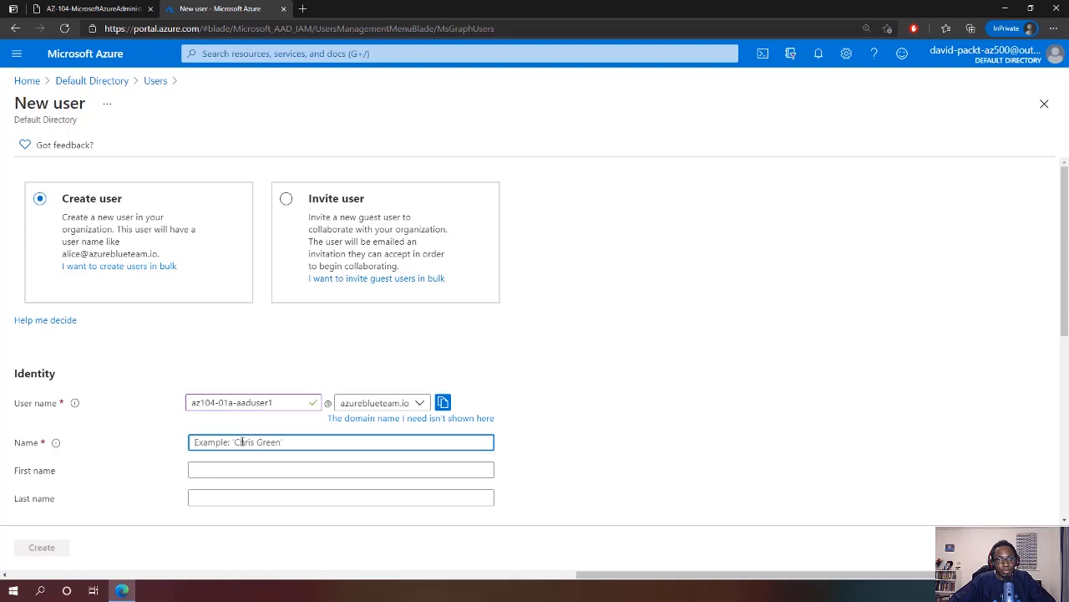
text(az104-01a-aaduser1)
click(621, 426)
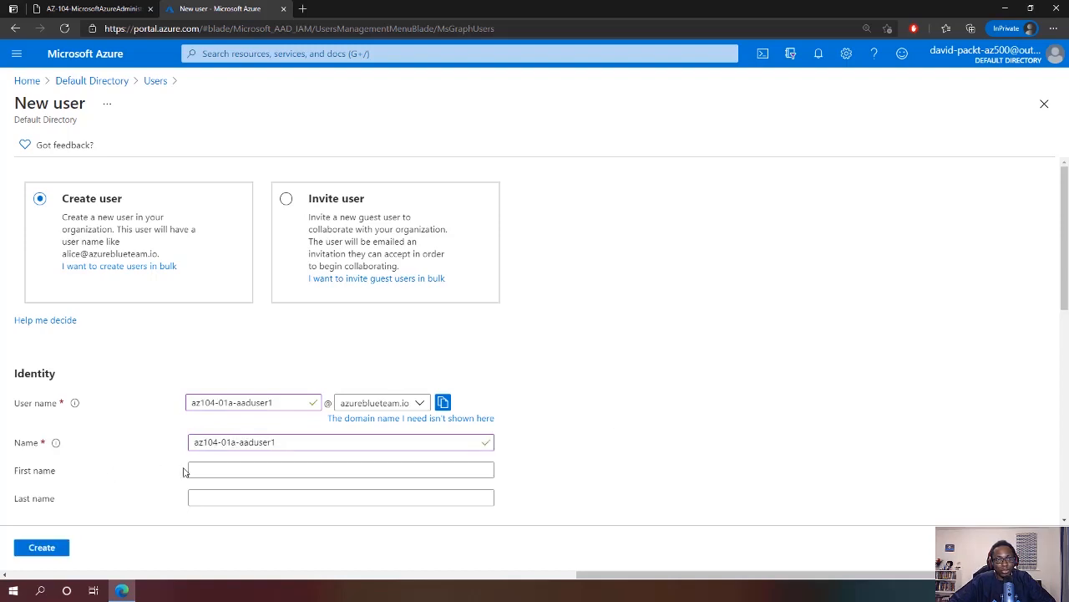
Choose 'Let me create the password' and enter a custom initial password
scroll(236, 476, down, 2)
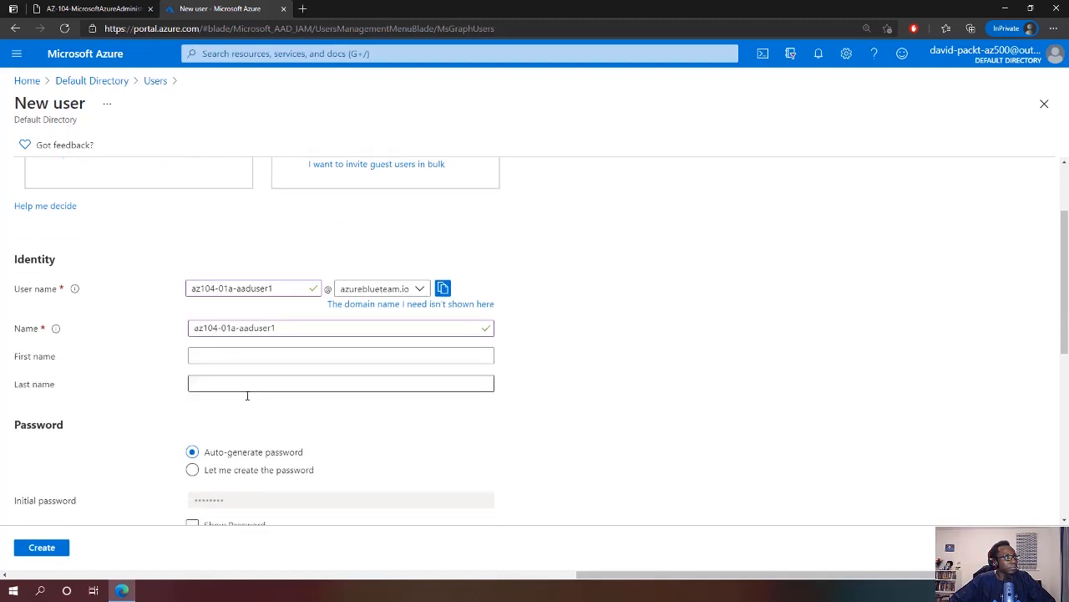
scroll(246, 391, down, 2)
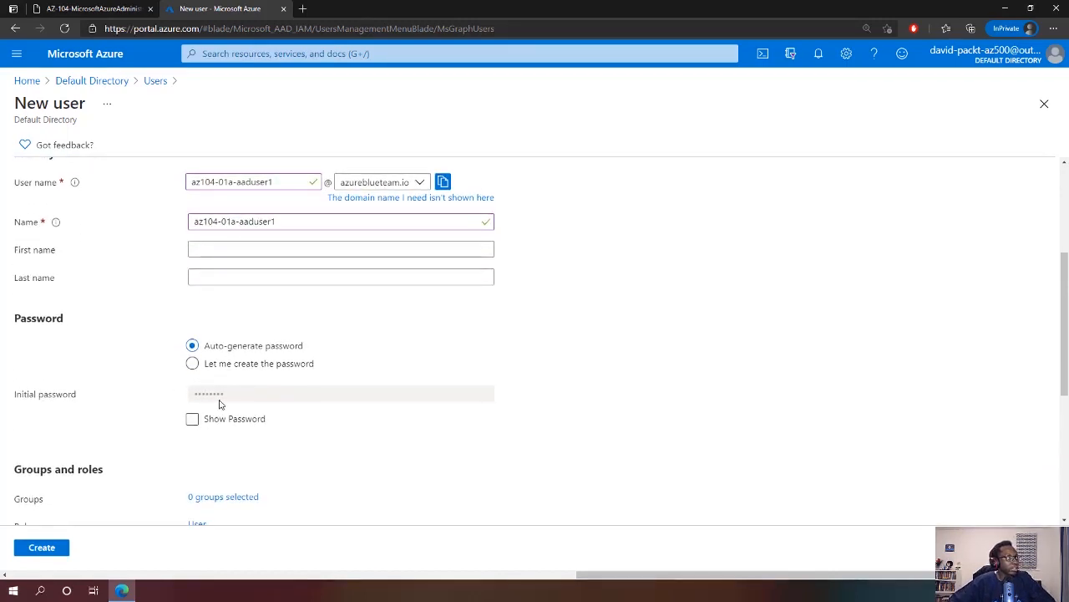
click(192, 364)
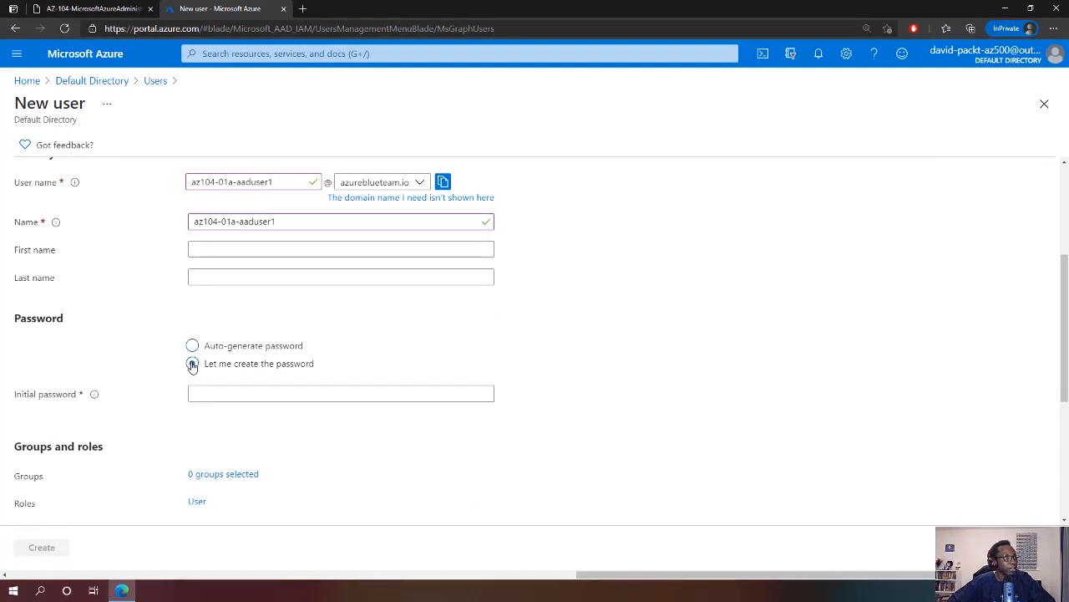
click(214, 393)
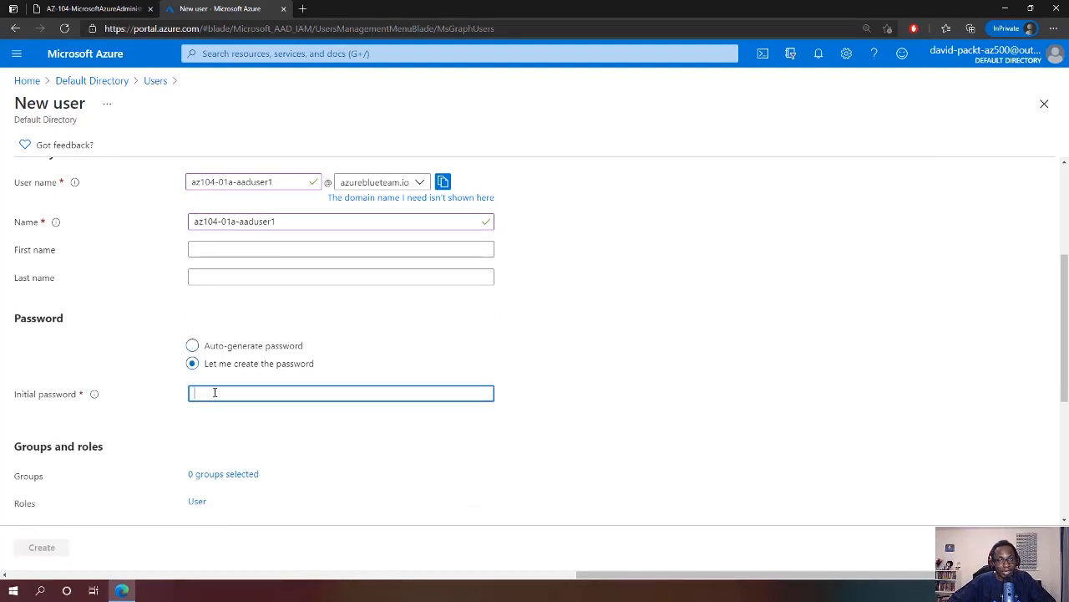
text(••••)
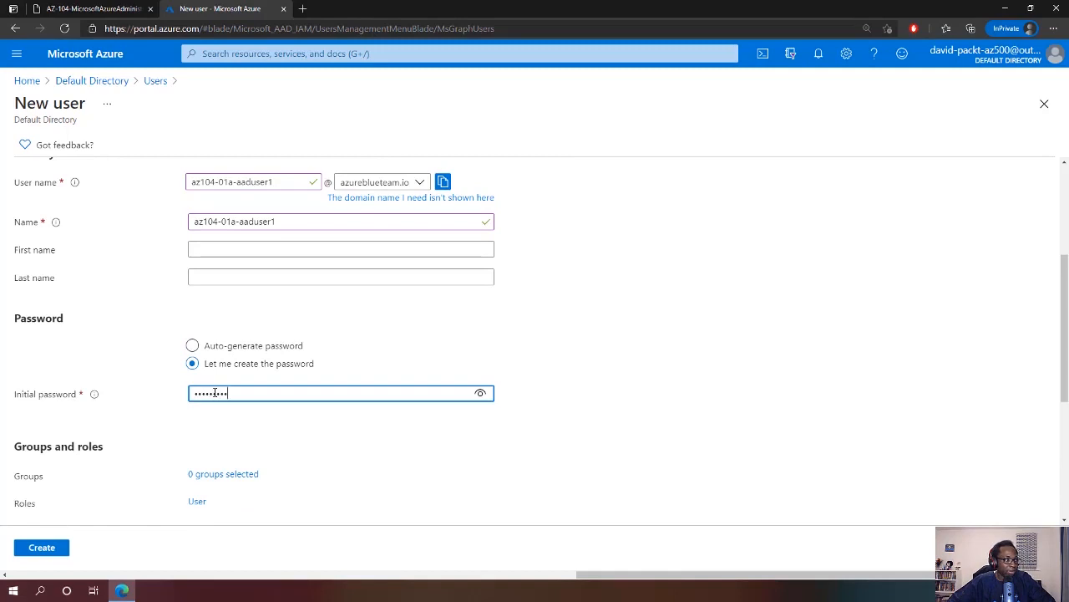
click(624, 384)
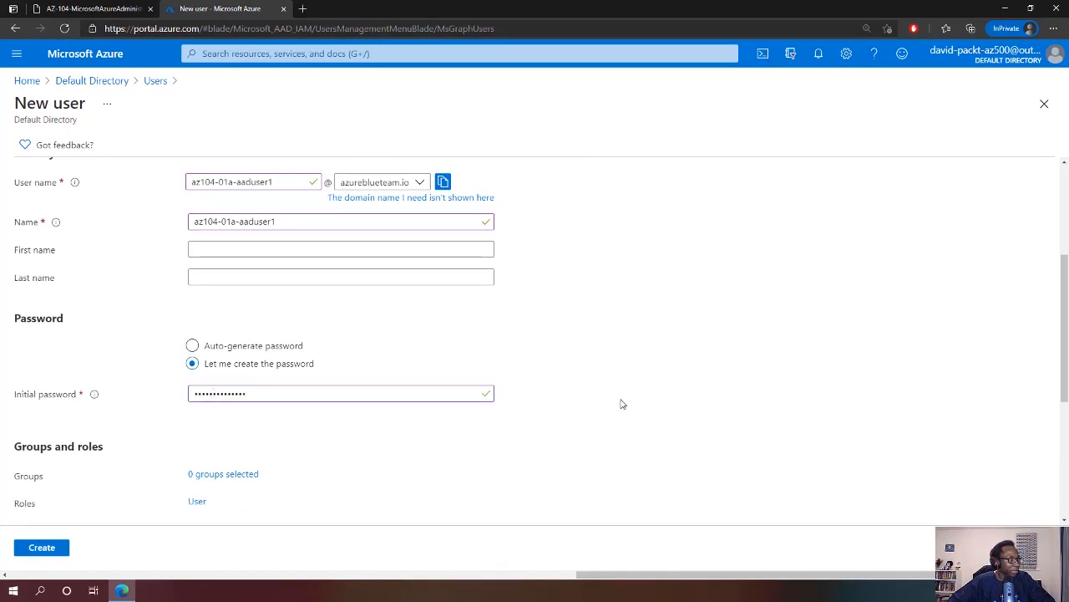
scroll(604, 428, down, 2)
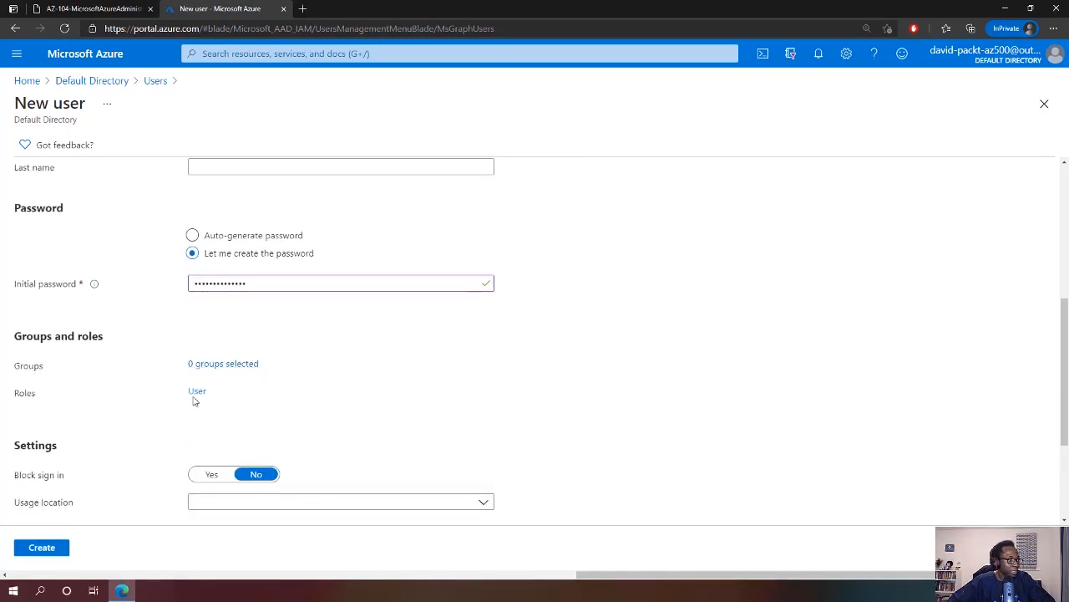
Assign the User administrator role to the new user
click(197, 392)
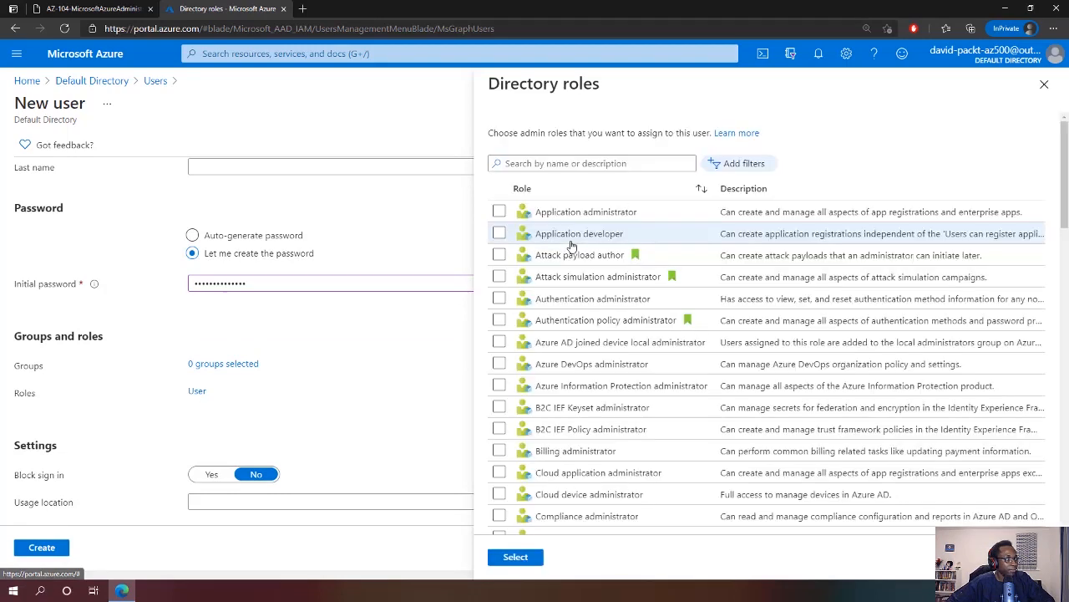
click(550, 163)
text(use)
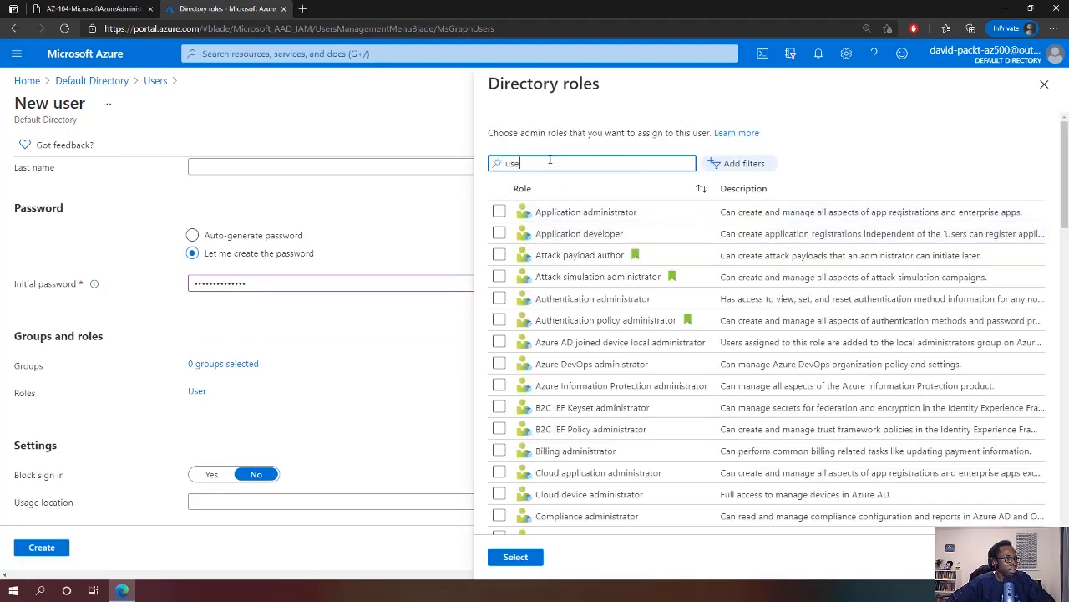
text(r ad)
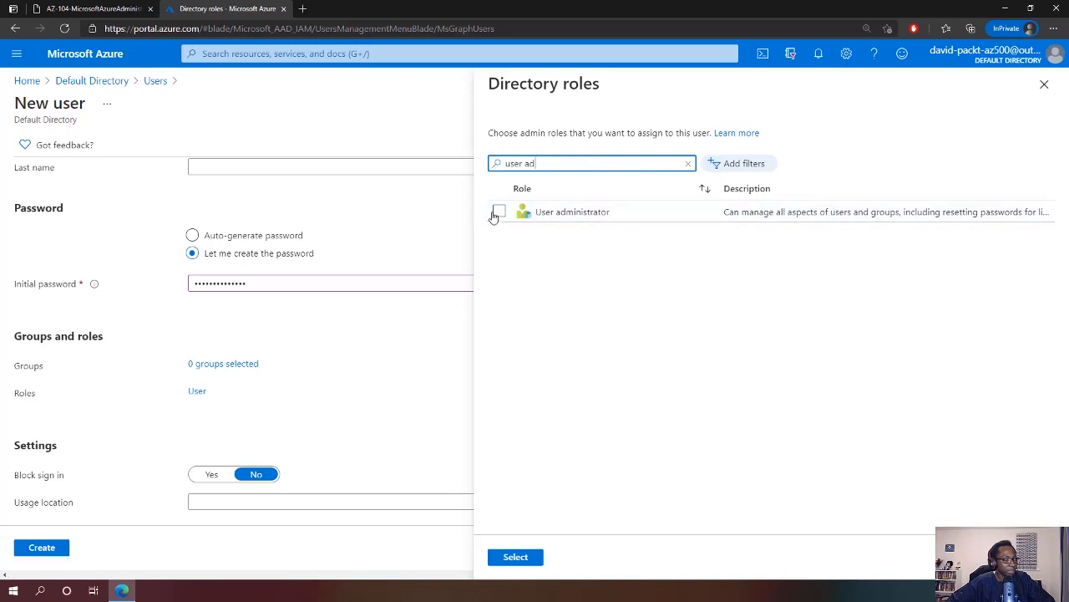
click(498, 211)
click(523, 557)
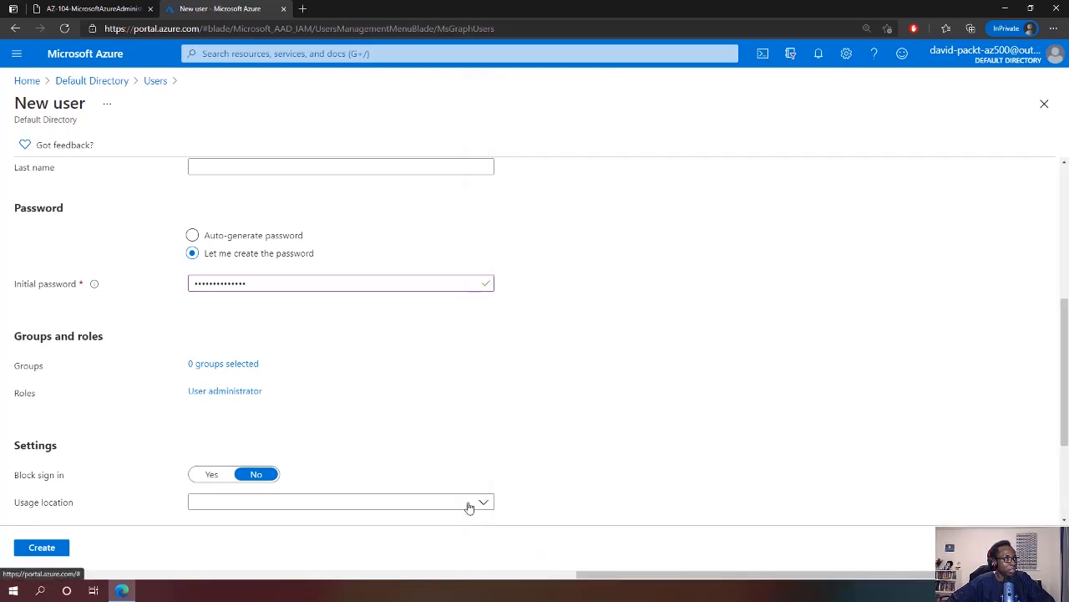
scroll(444, 413, down, 1)
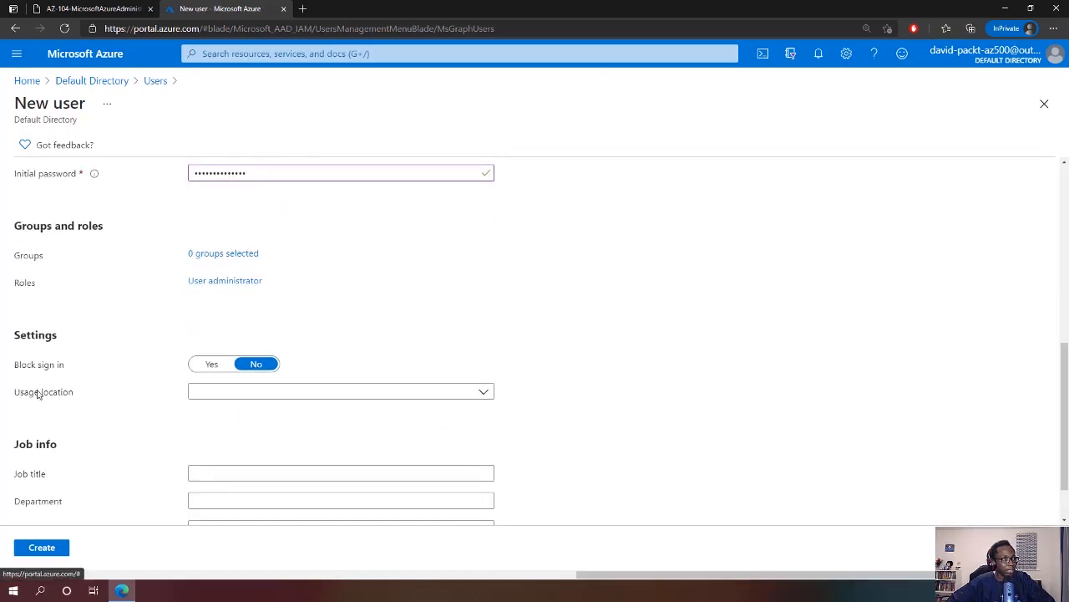
Set the user's usage location to United Kingdom
click(284, 392)
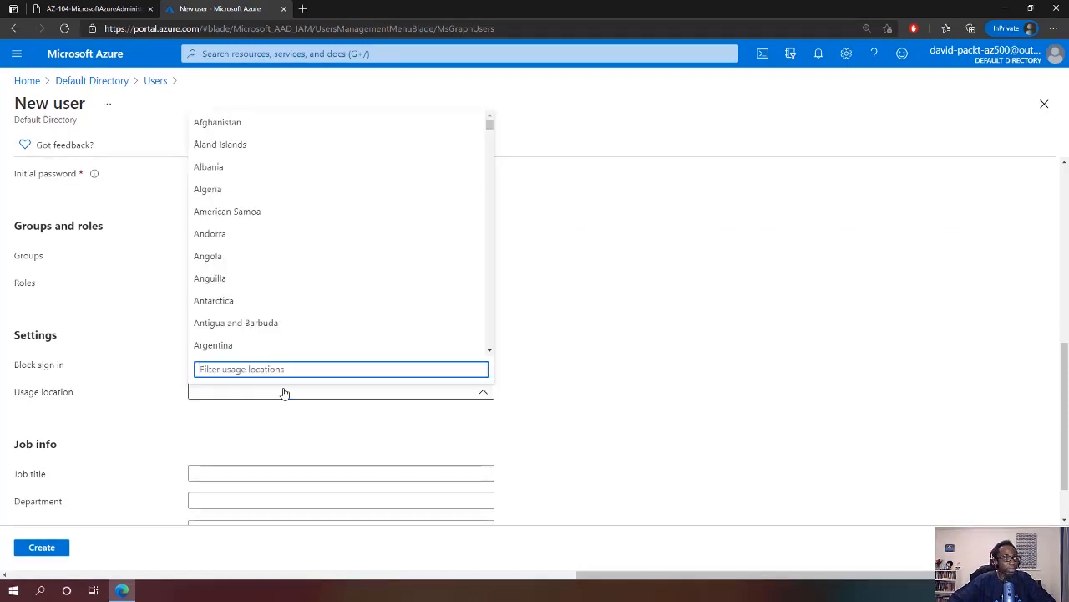
text(united)
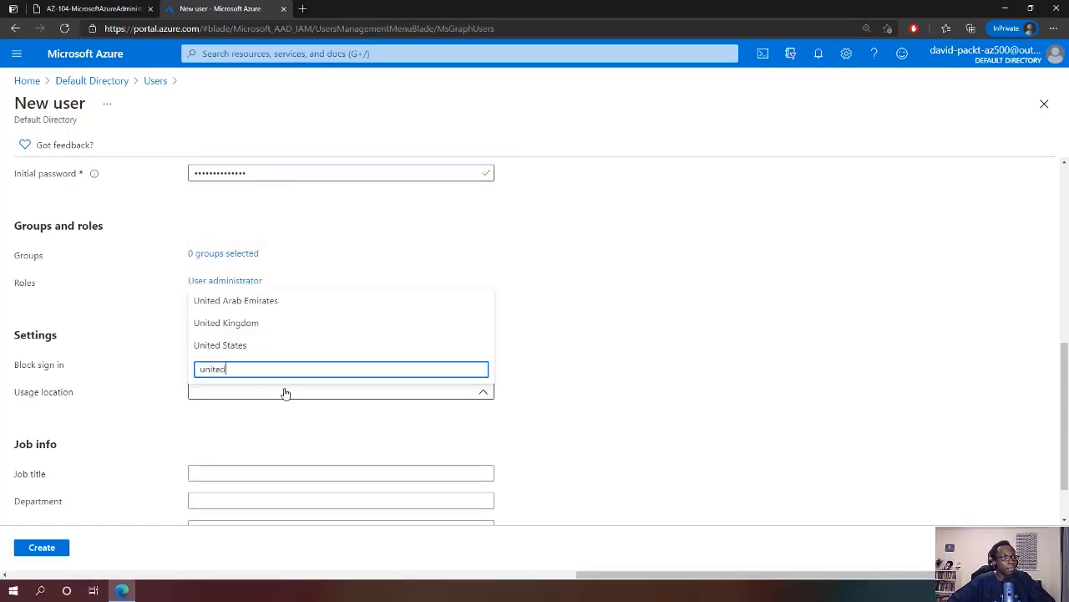
text( kin)
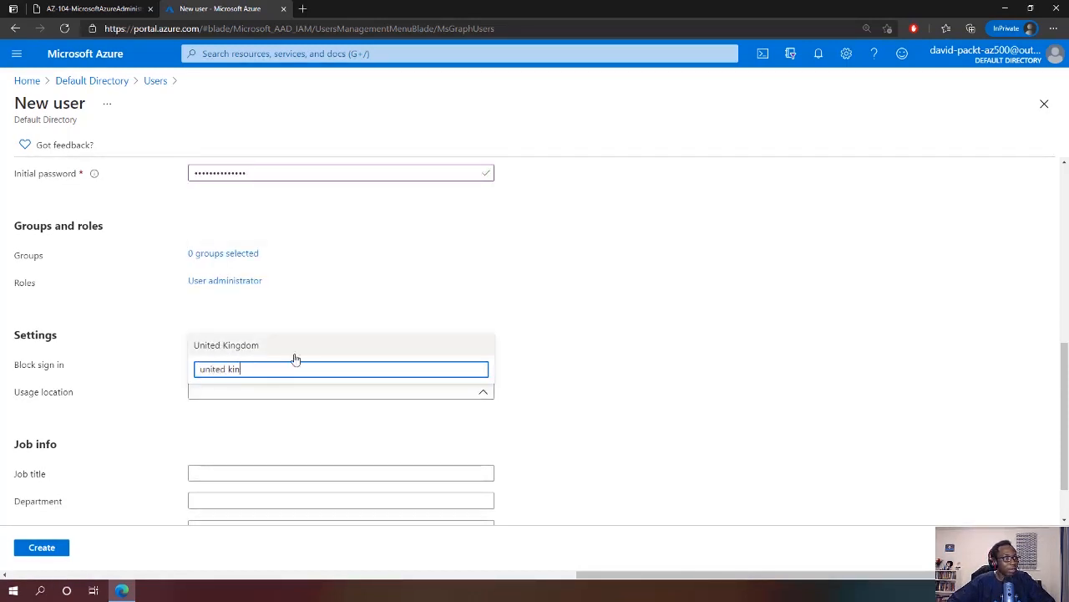
click(293, 349)
scroll(377, 406, down, 1)
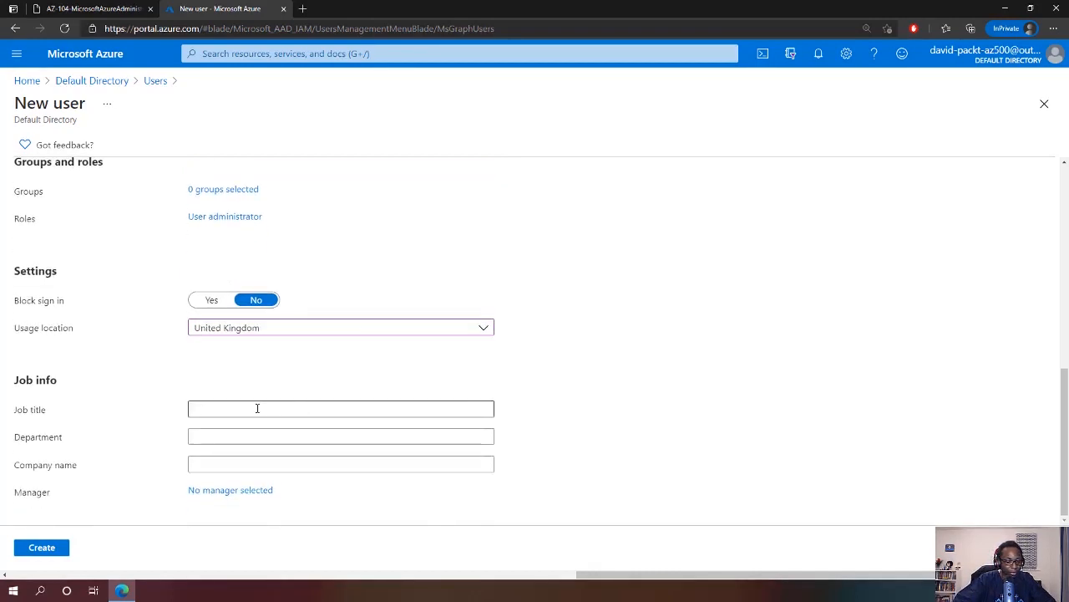
Enter job title Cloud Administrator and department IT, then create az104-01a-aaduser1
click(258, 408)
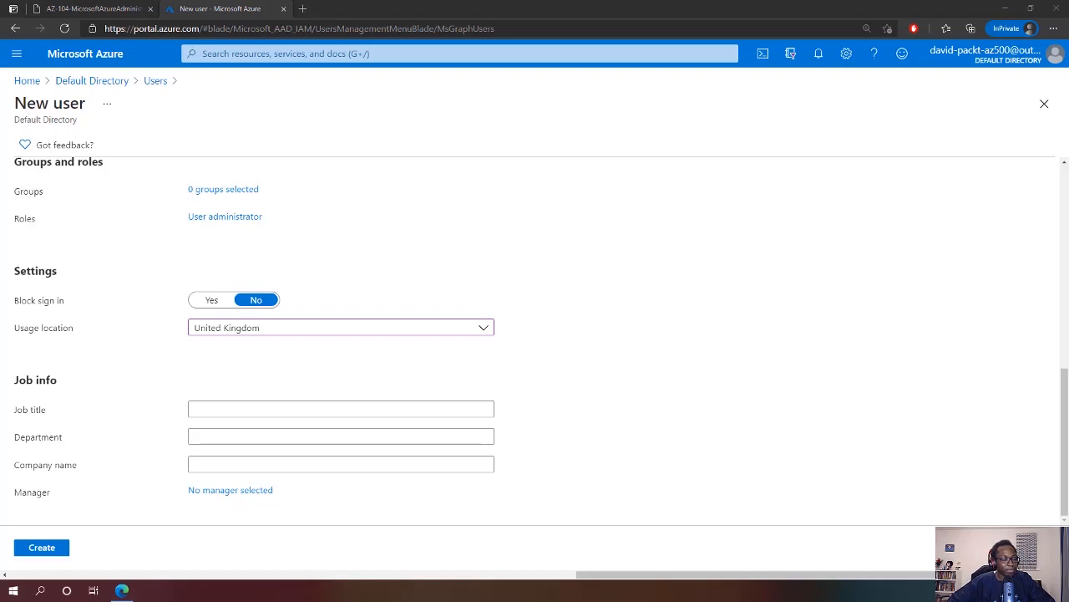
click(359, 409)
text(Cloud Administrator)
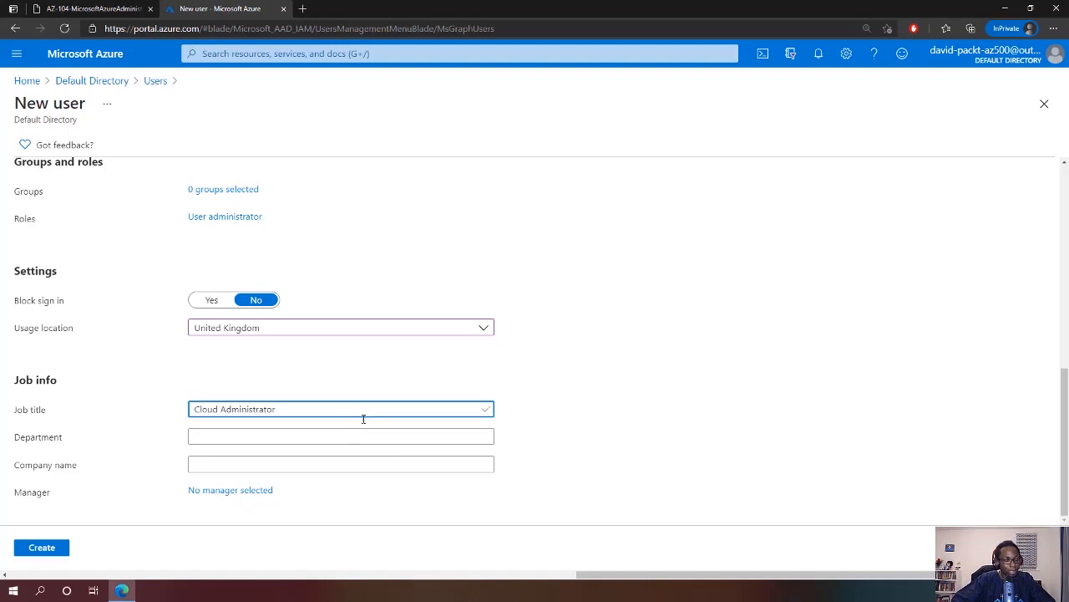
click(366, 434)
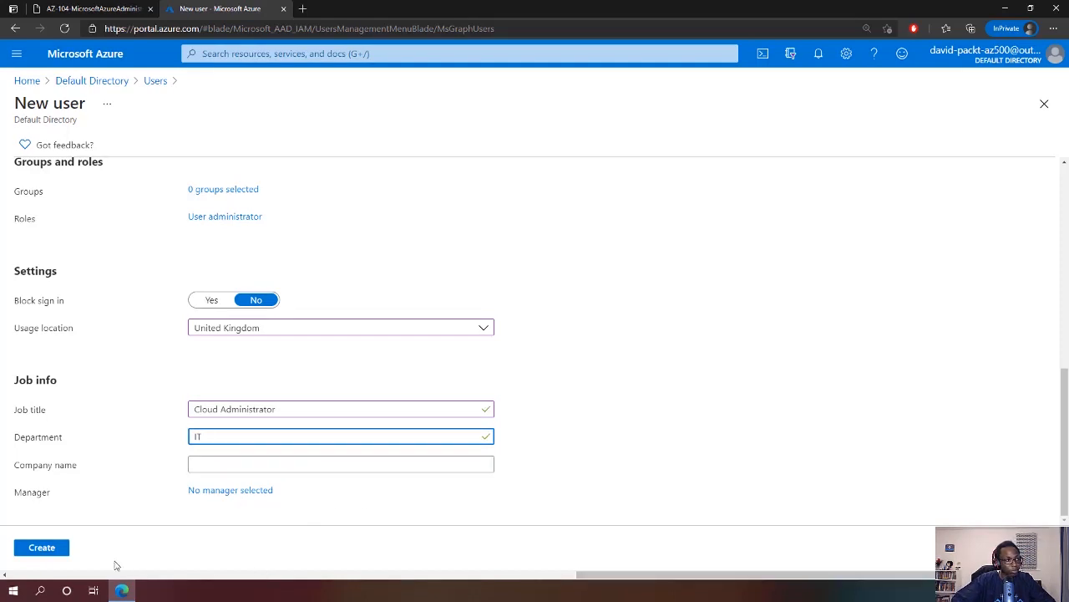
click(42, 548)
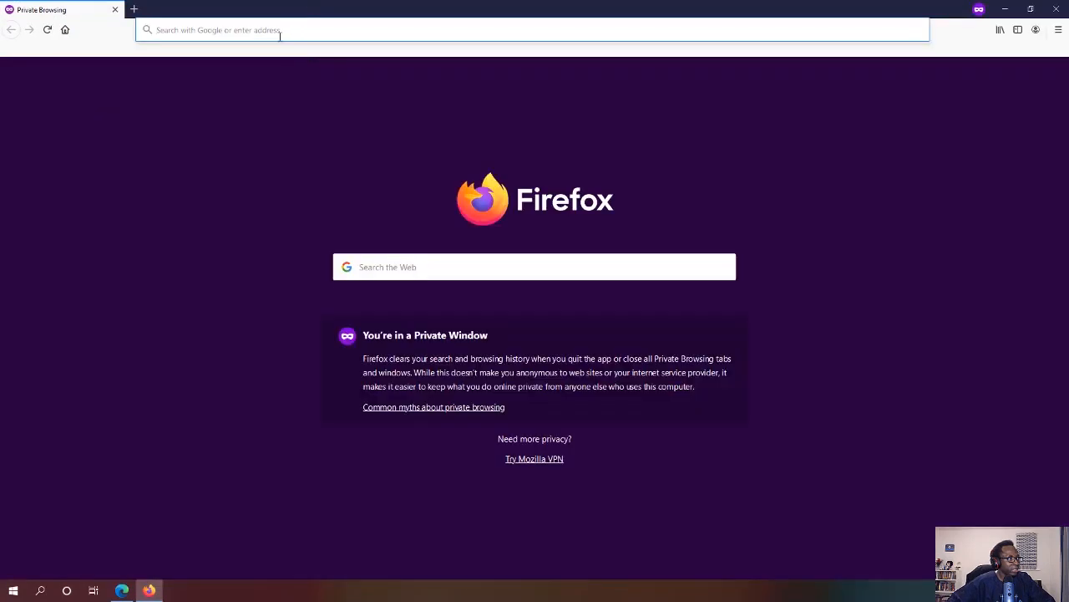
Load portal.azure.com in the Firefox private window, then return to Edge's users list
click(280, 32)
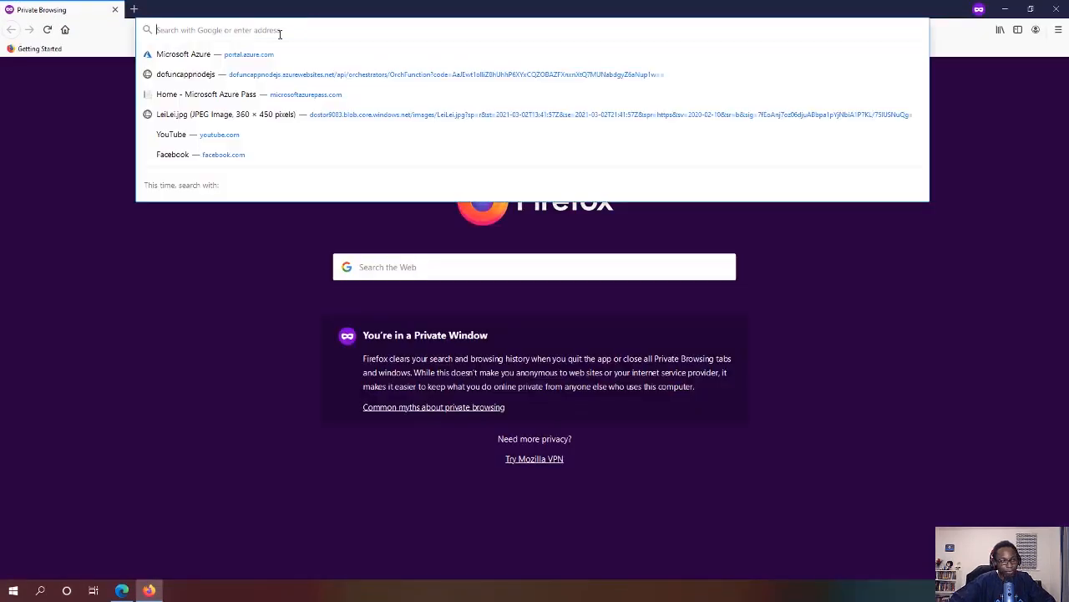
text(portal.azure.com/)
key(Return)
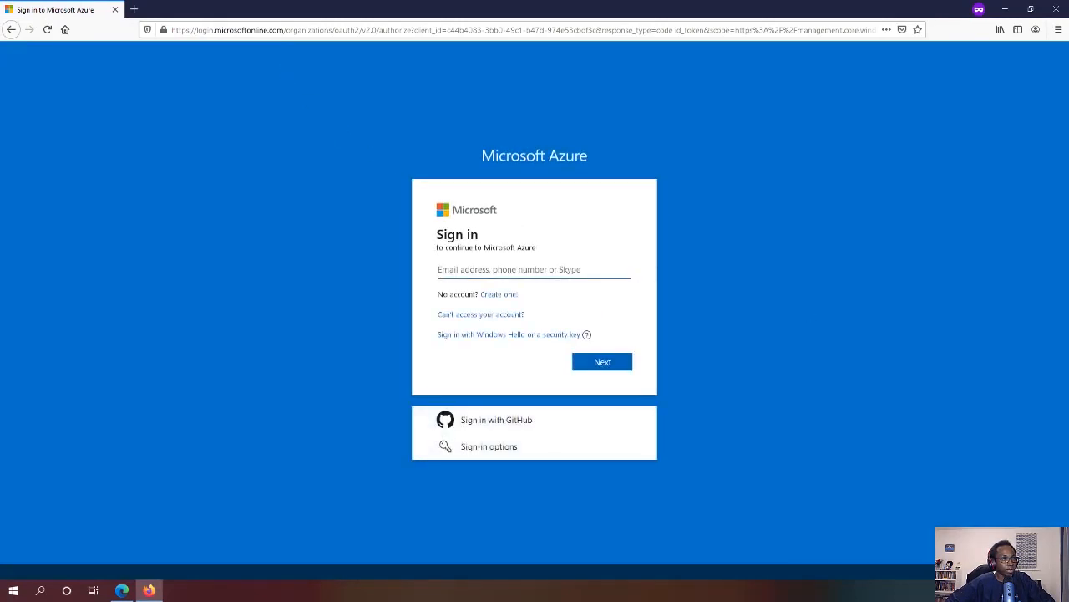
click(122, 590)
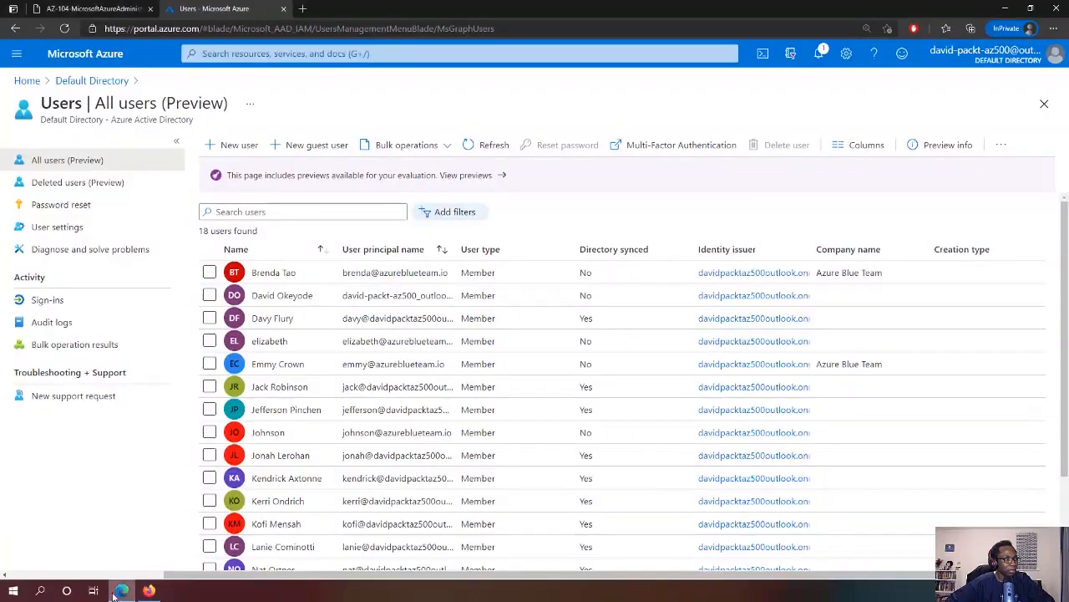
Copy the lab test user's User Principal Name from its profile, then switch to Firefox
scroll(287, 365, down, 2)
scroll(287, 371, down, 1)
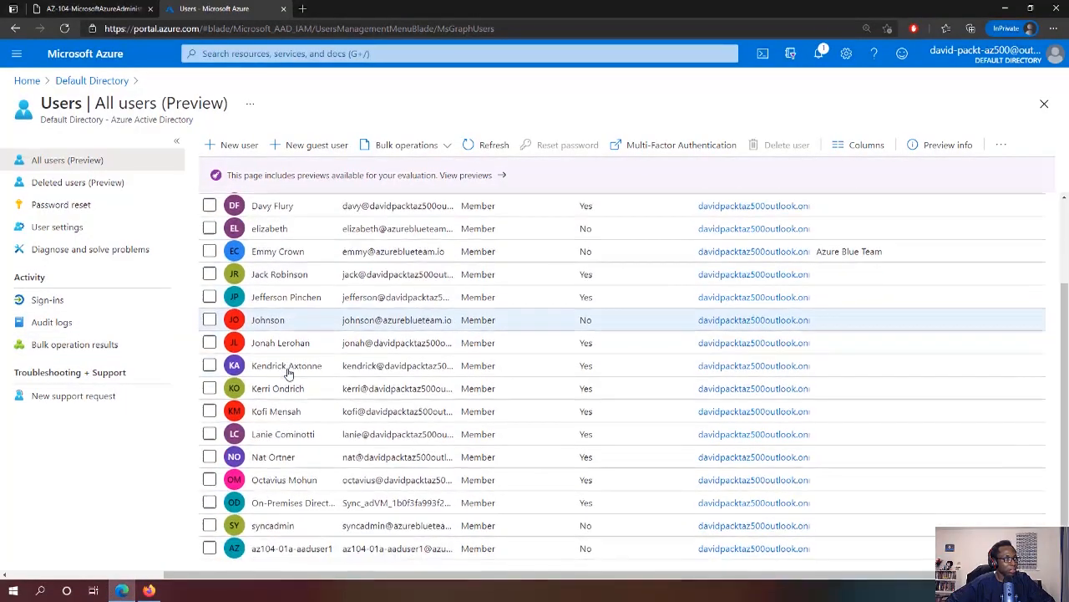
click(281, 544)
click(269, 548)
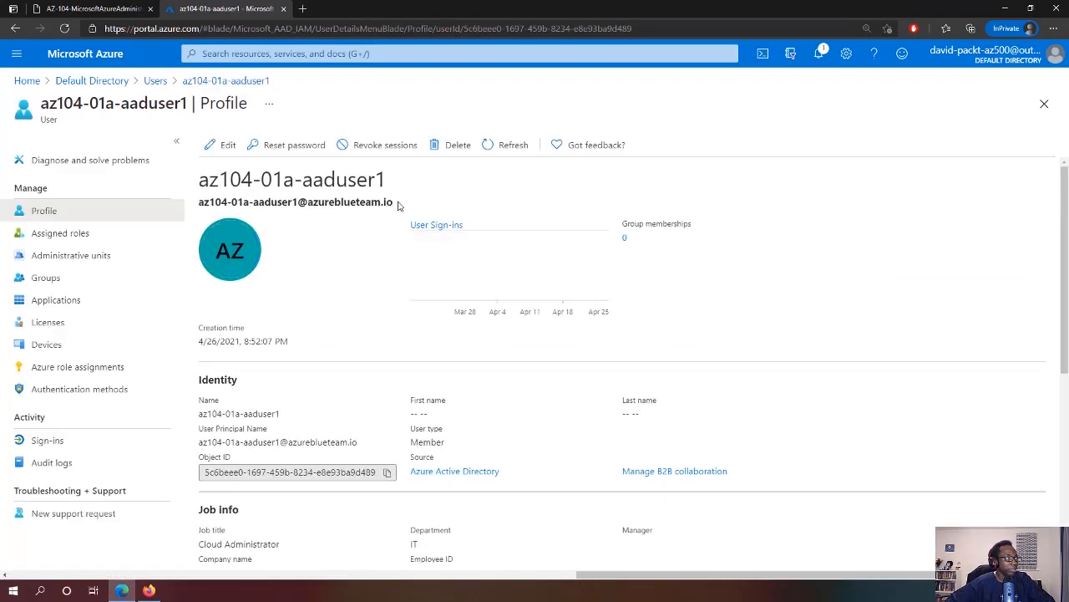
drag(398, 205, 243, 202)
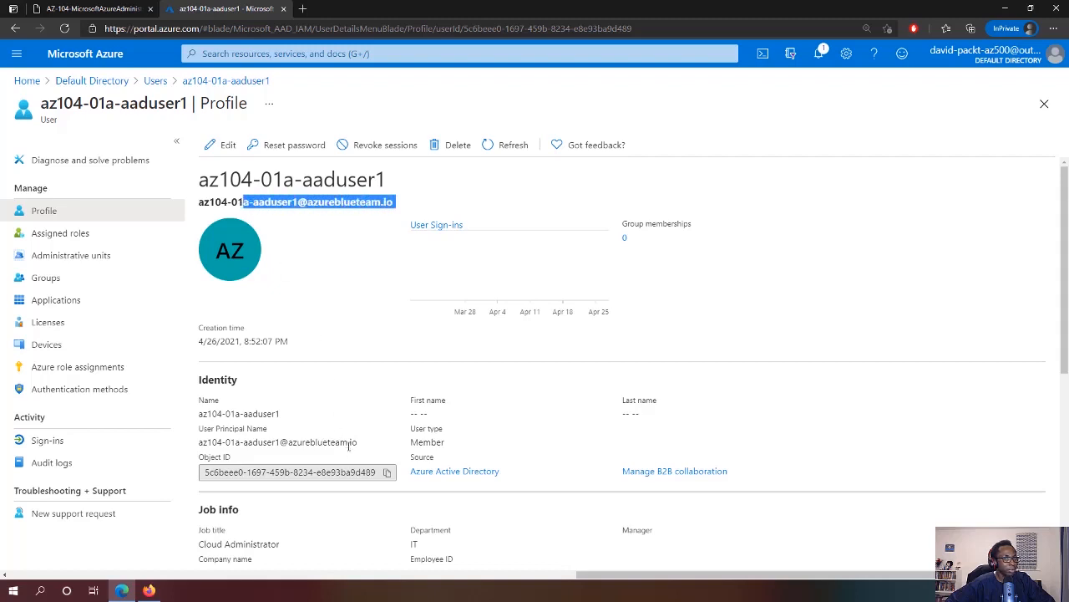
click(365, 308)
drag(389, 202, 200, 205)
key(ctrl+c)
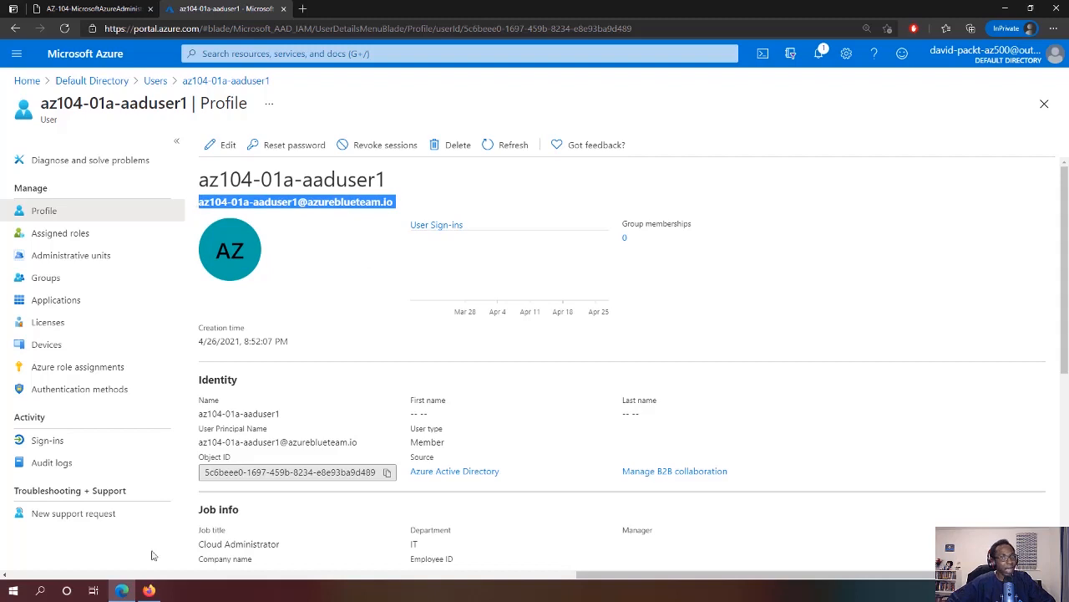
click(149, 590)
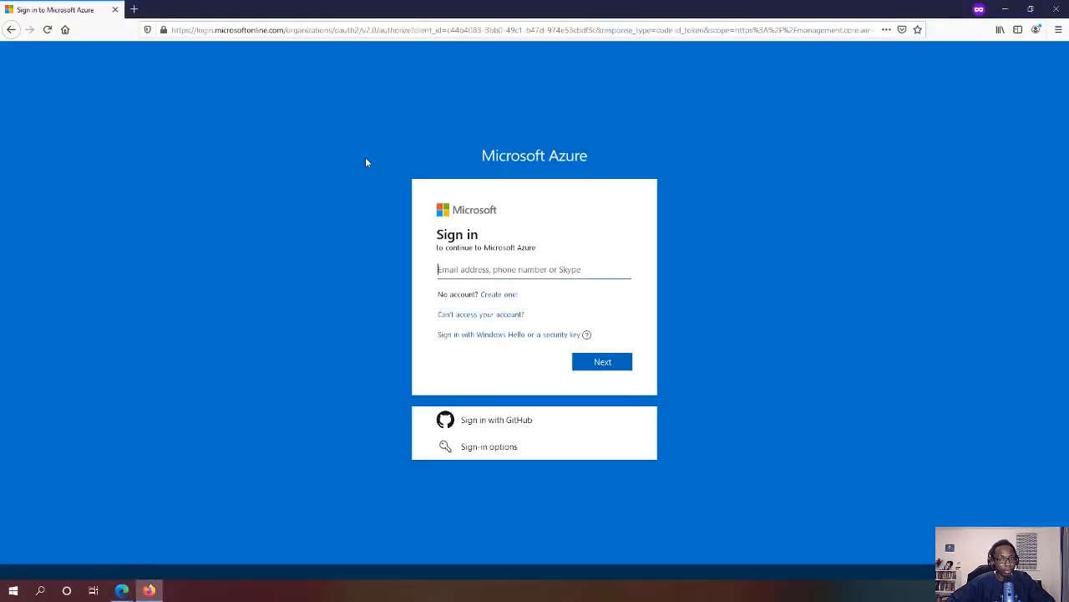
Sign in with the copied user name and the temporary password
click(470, 268)
key(ctrl+v)
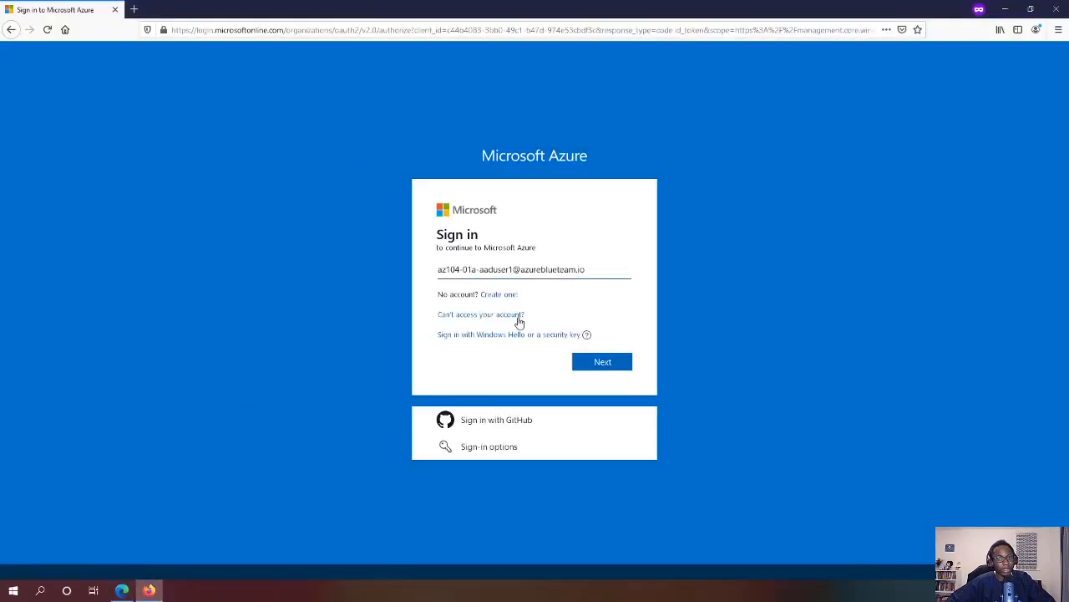
click(604, 359)
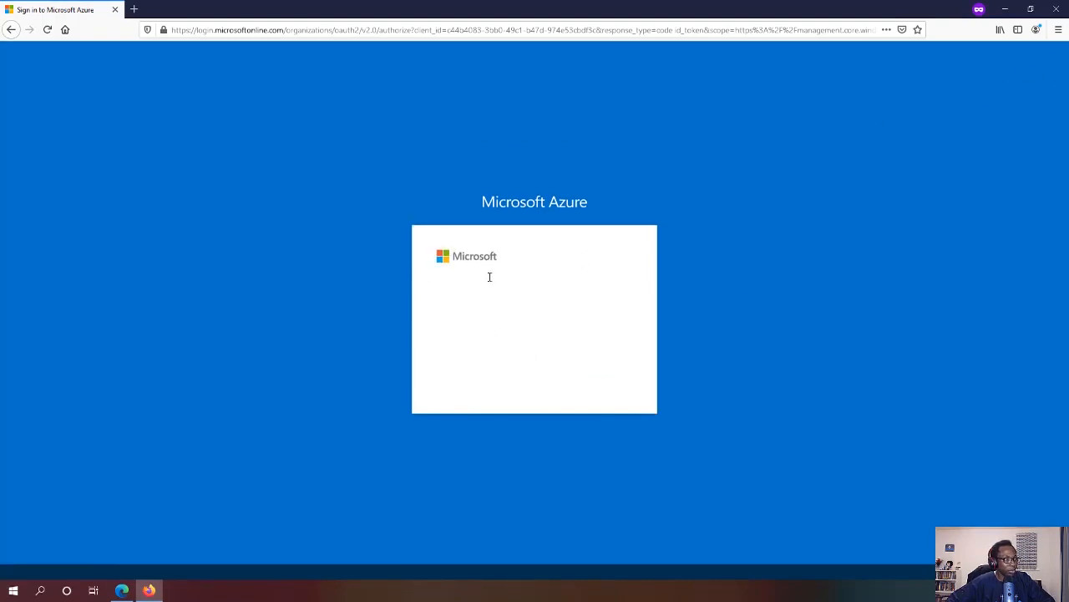
text(*******)
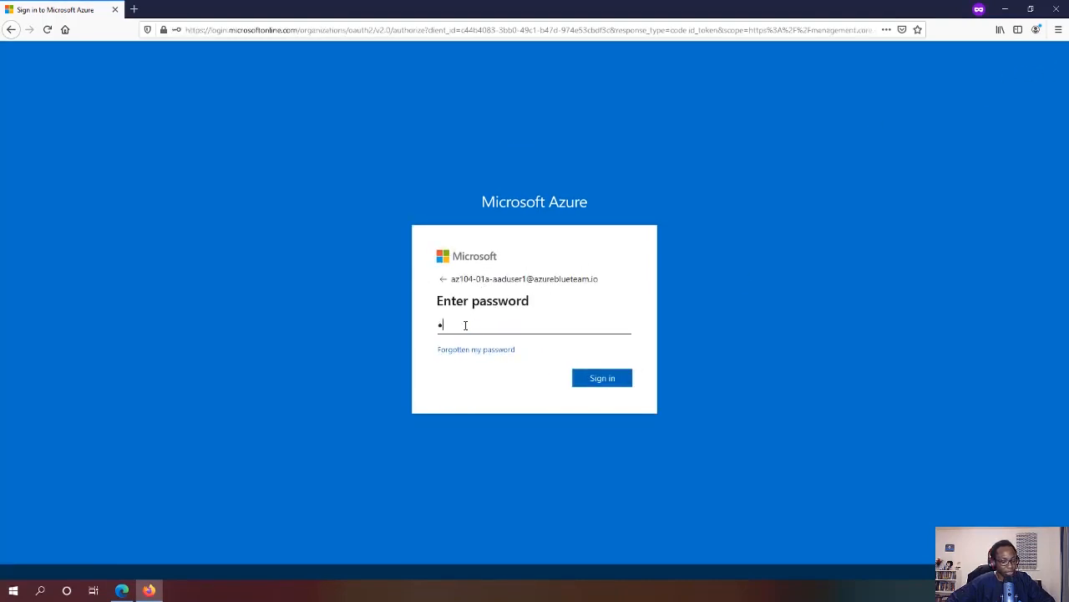
text(******)
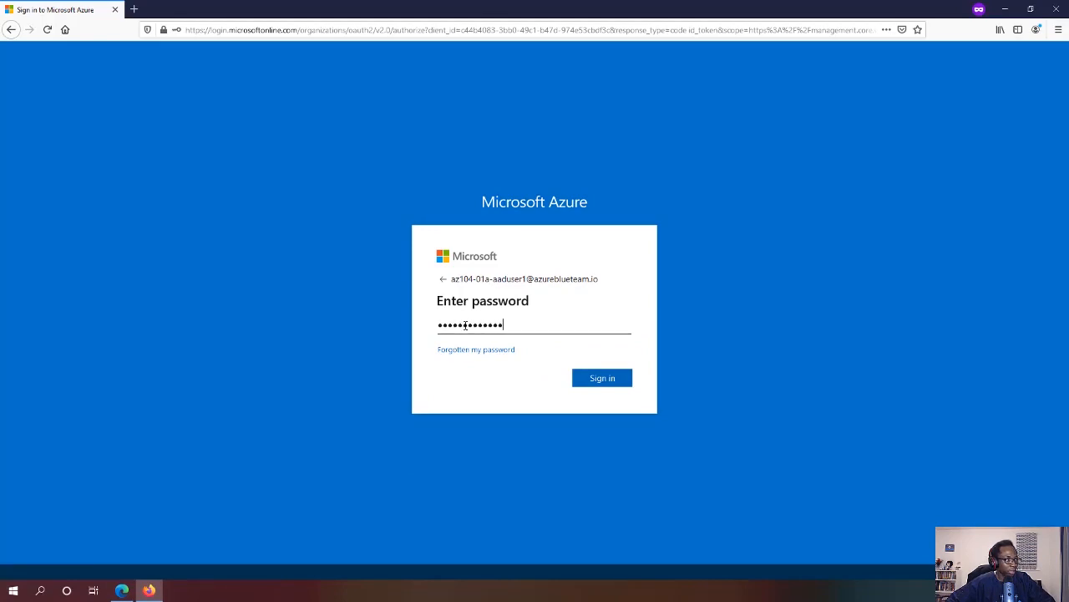
click(609, 376)
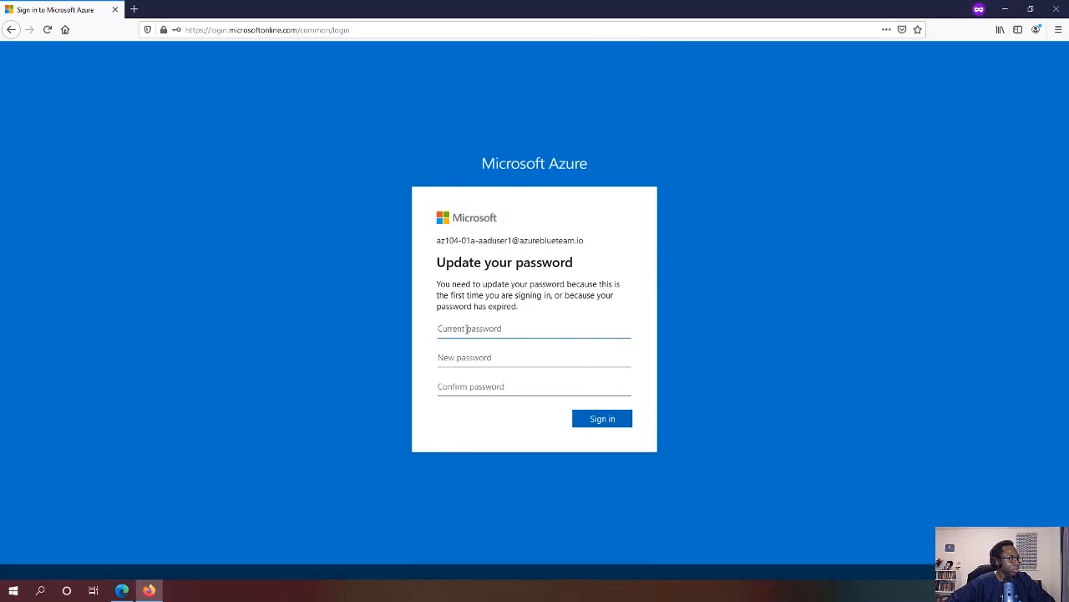
Replace the temporary password with a new one and choose to stay signed in
text(*****)
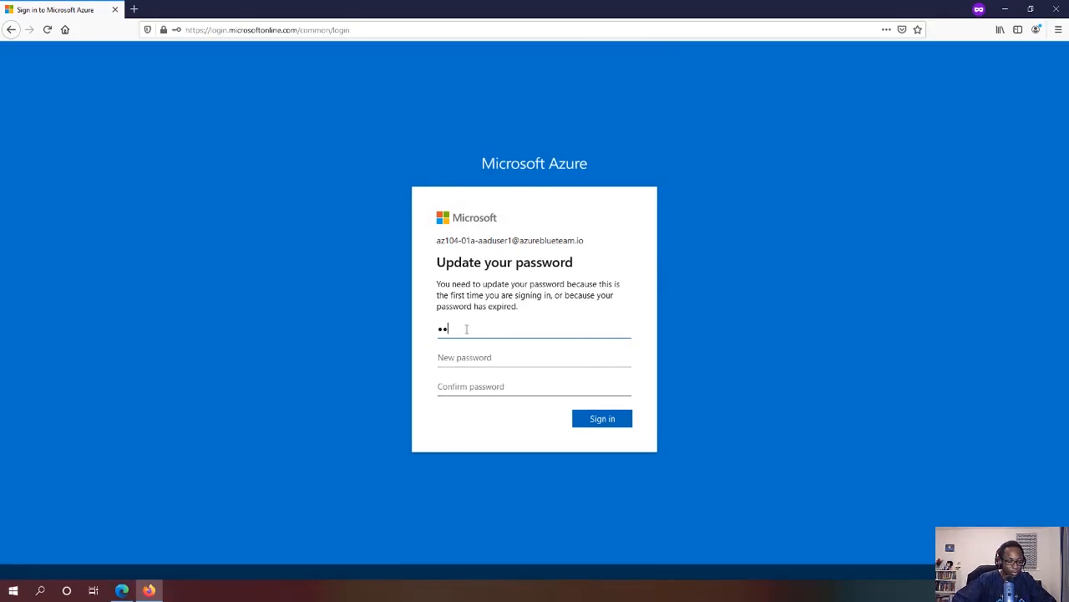
text(*******)
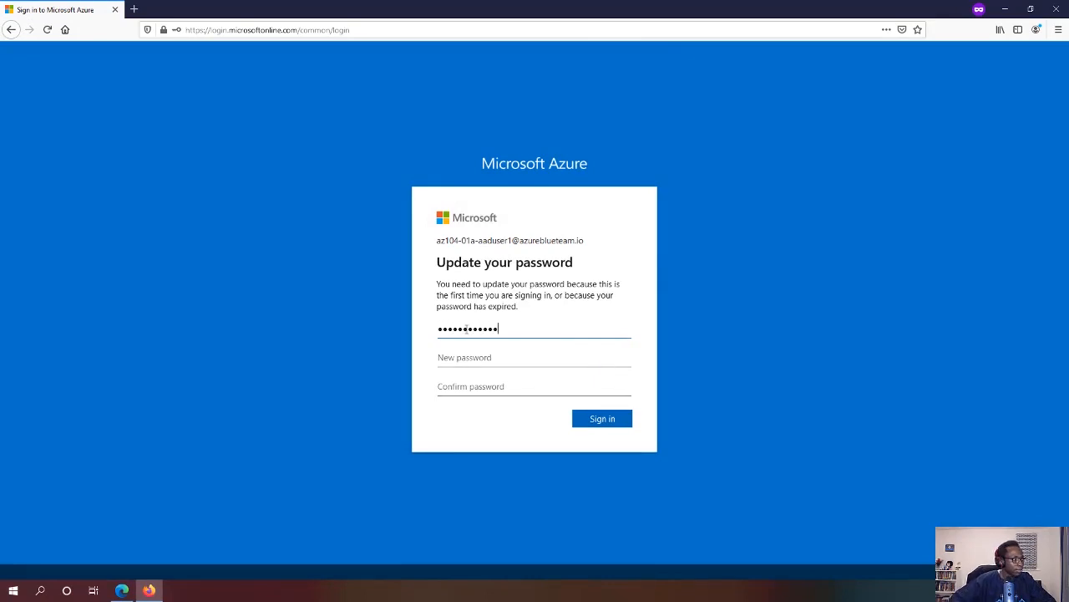
key(Tab)
text(*****)
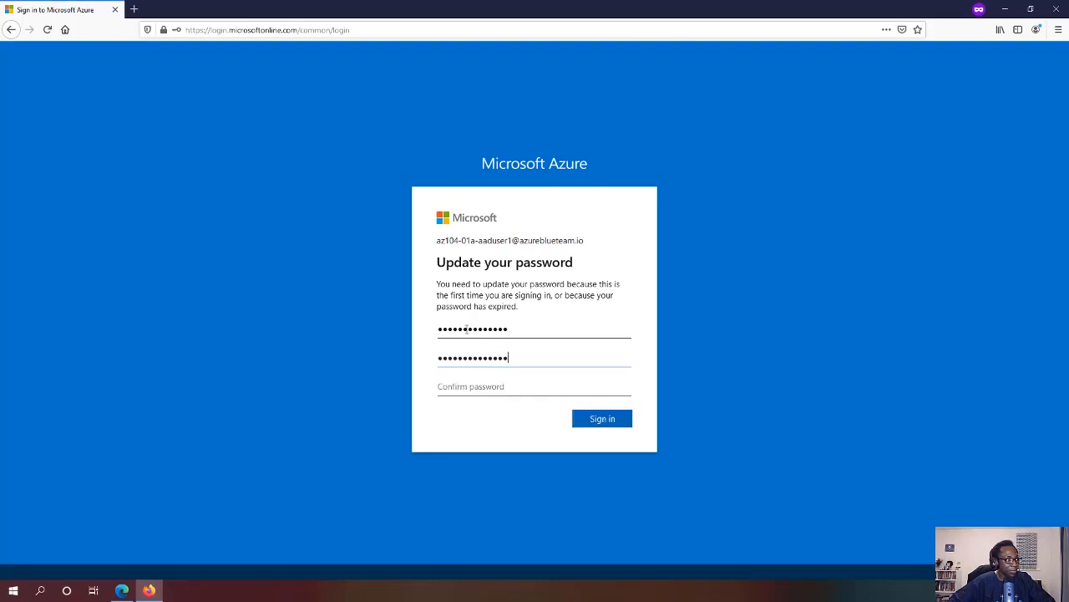
key(Tab)
text(**)
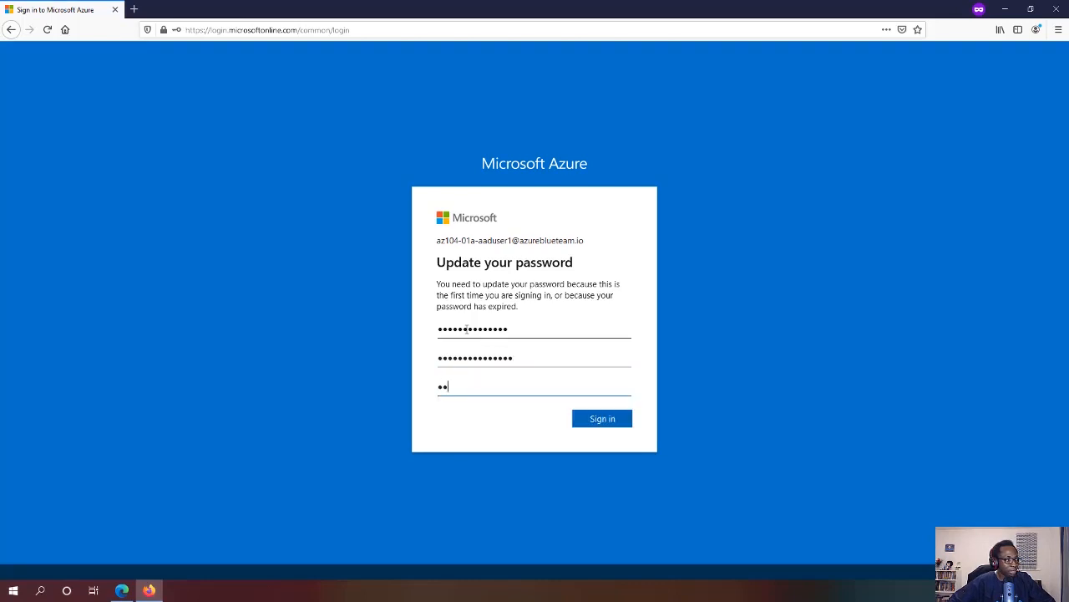
text(*************)
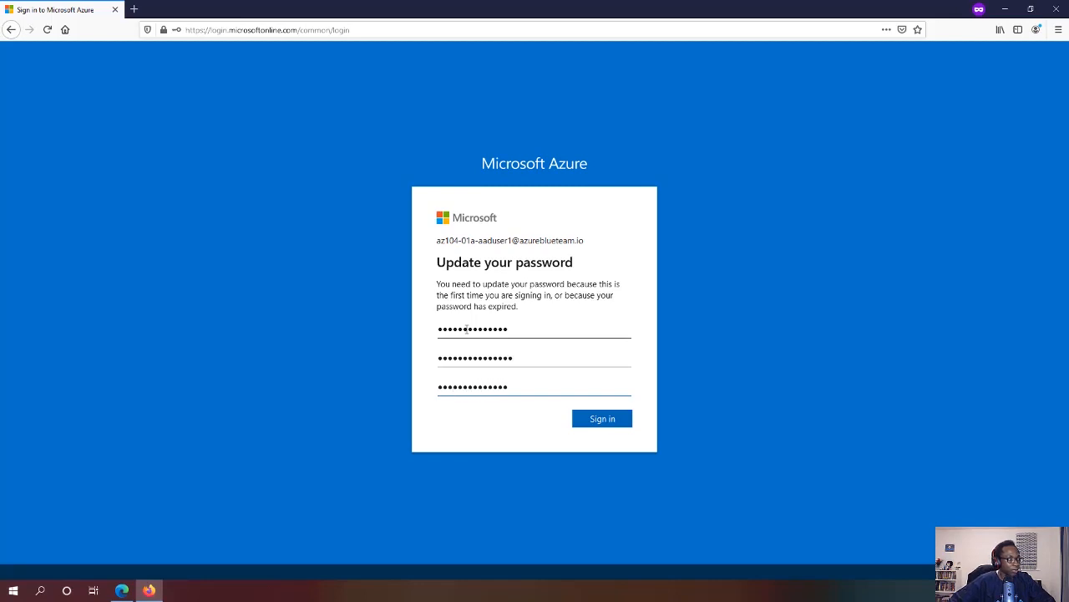
key(BackSpace)
key(BackSpace)
key(BackSpace)
key(BackSpace)
key(BackSpace)
key(BackSpace)
key(BackSpace)
key(BackSpace)
key(BackSpace)
key(BackSpace)
key(BackSpace)
key(BackSpace)
key(BackSpace)
key(BackSpace)
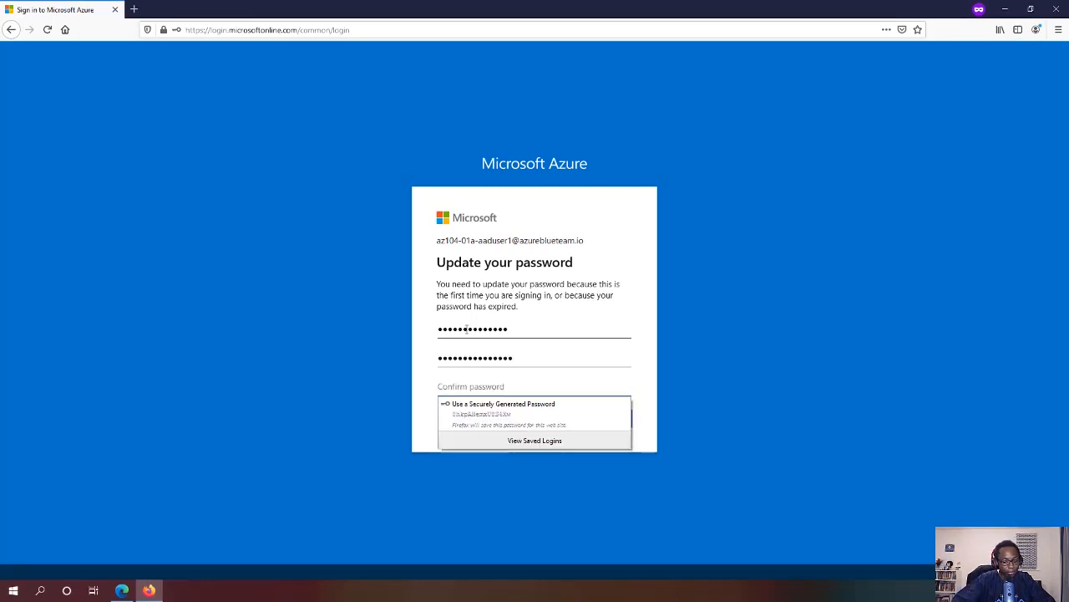
text(*********)
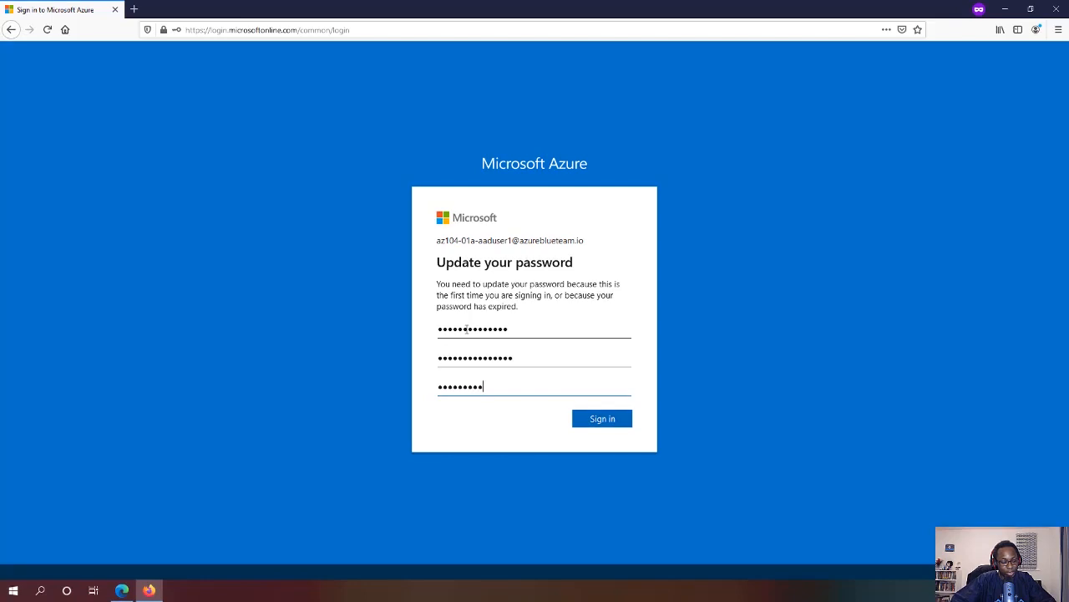
text(****)
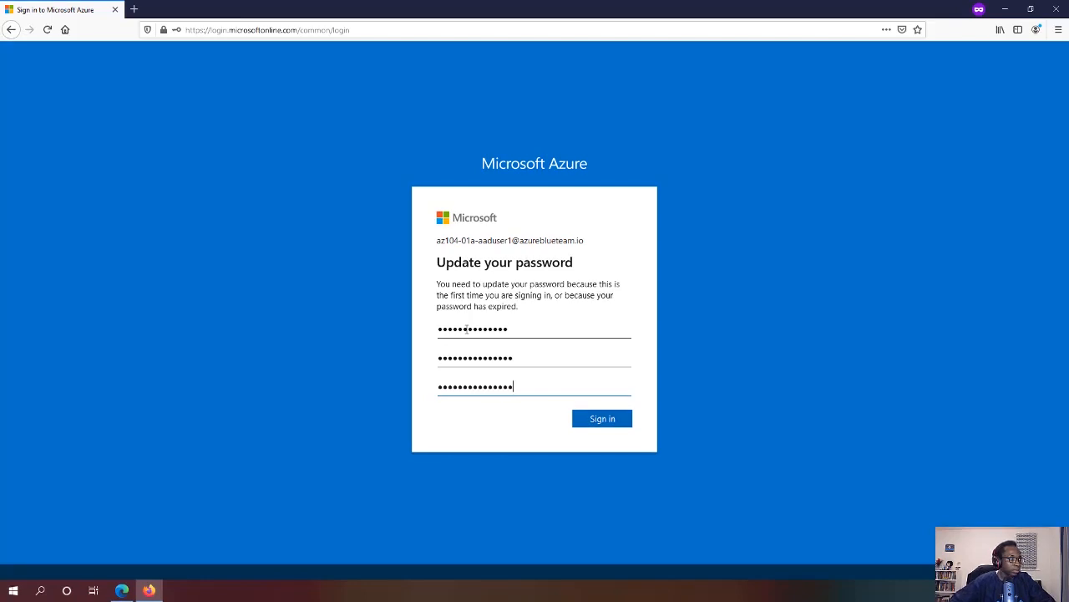
click(607, 426)
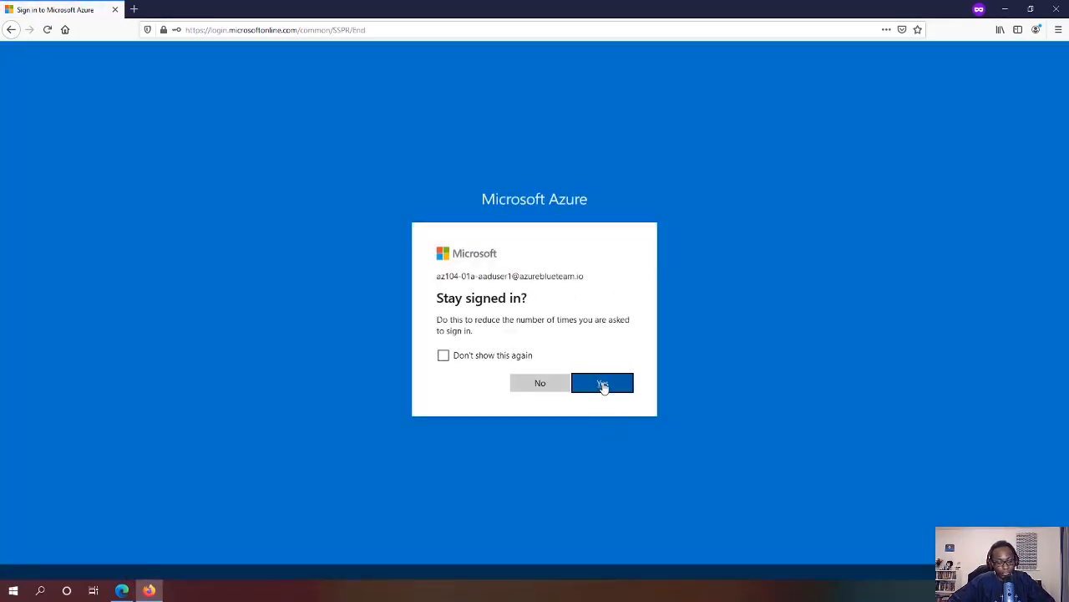
click(604, 384)
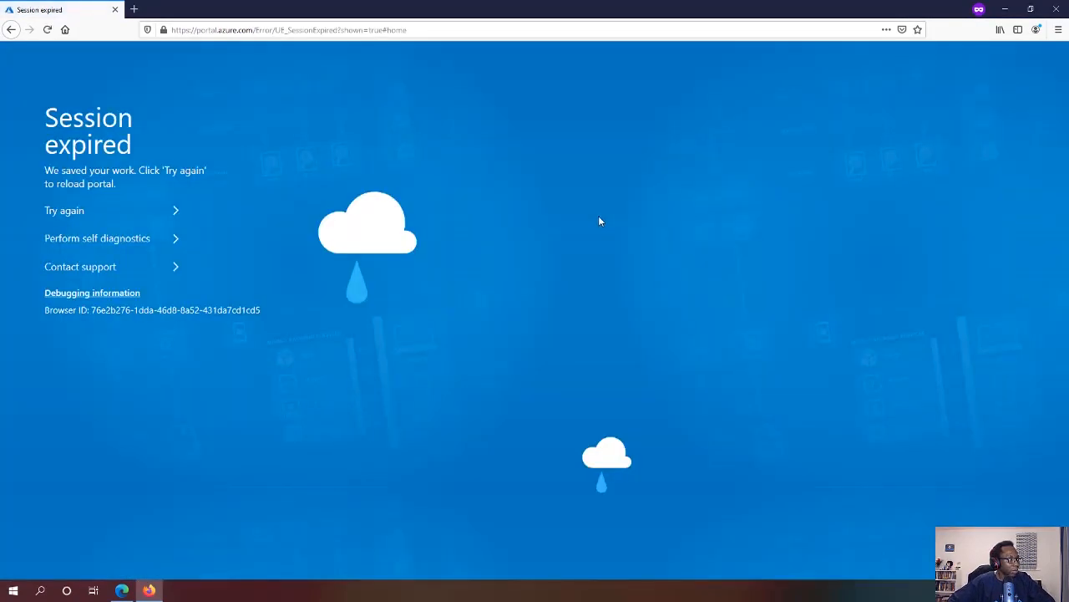
Trim the address to portal.azure.com, reload, and zoom the page to 120%
double_click(261, 30)
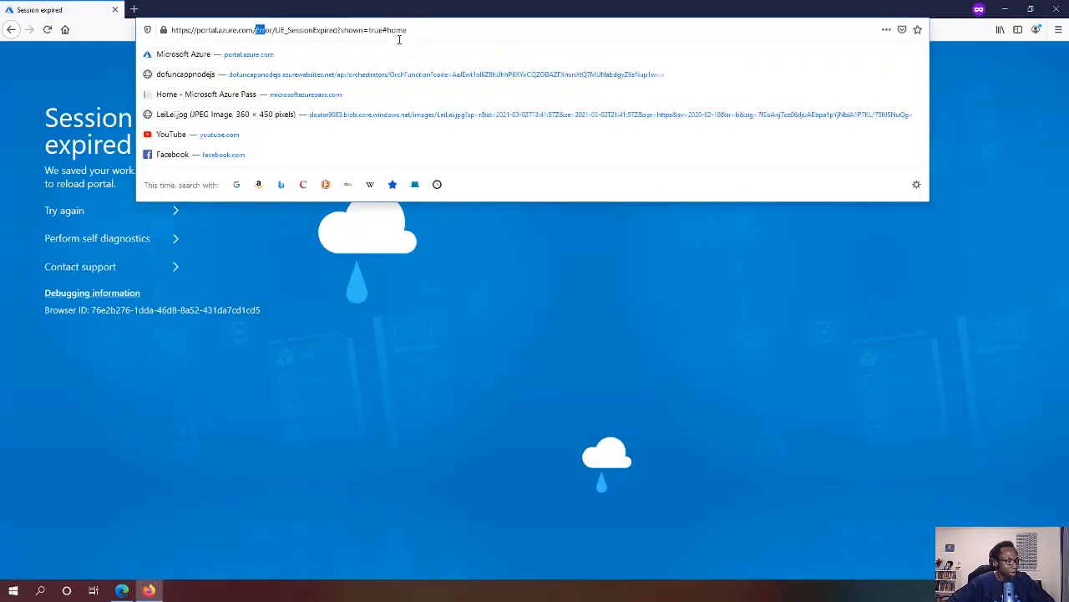
drag(399, 39, 512, 46)
key(BackSpace)
key(Return)
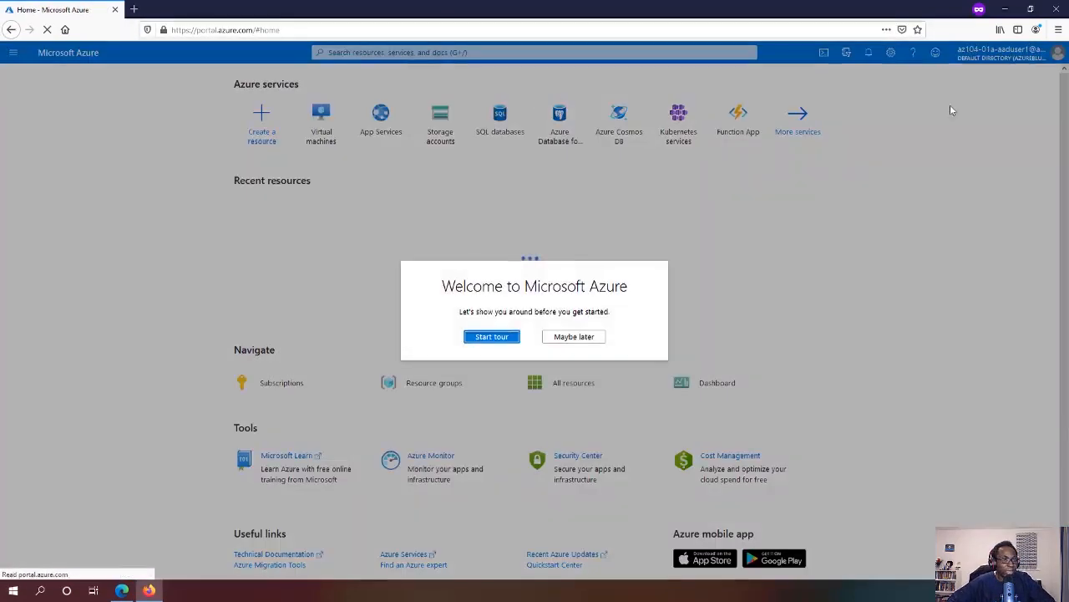
click(1057, 30)
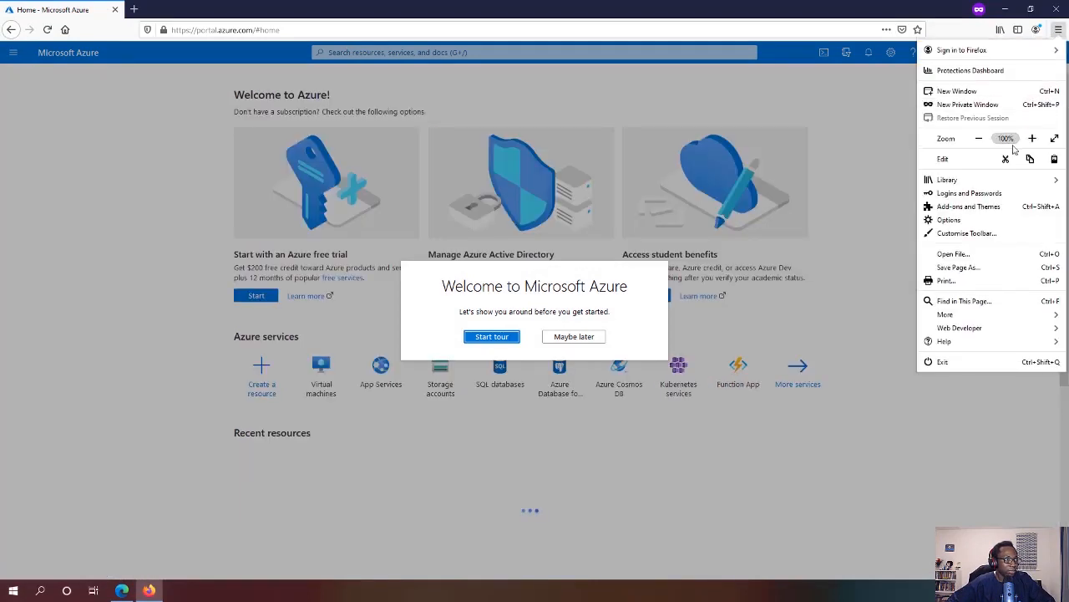
click(1031, 138)
click(1032, 138)
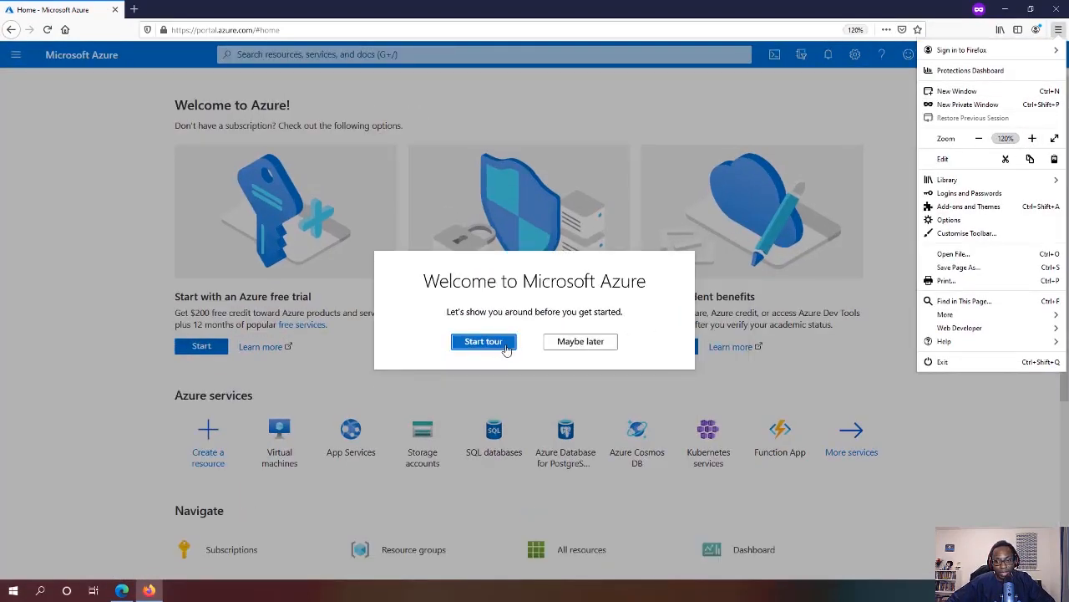
Skip the welcome tour and start a new user from Azure Active Directory > Users
click(585, 341)
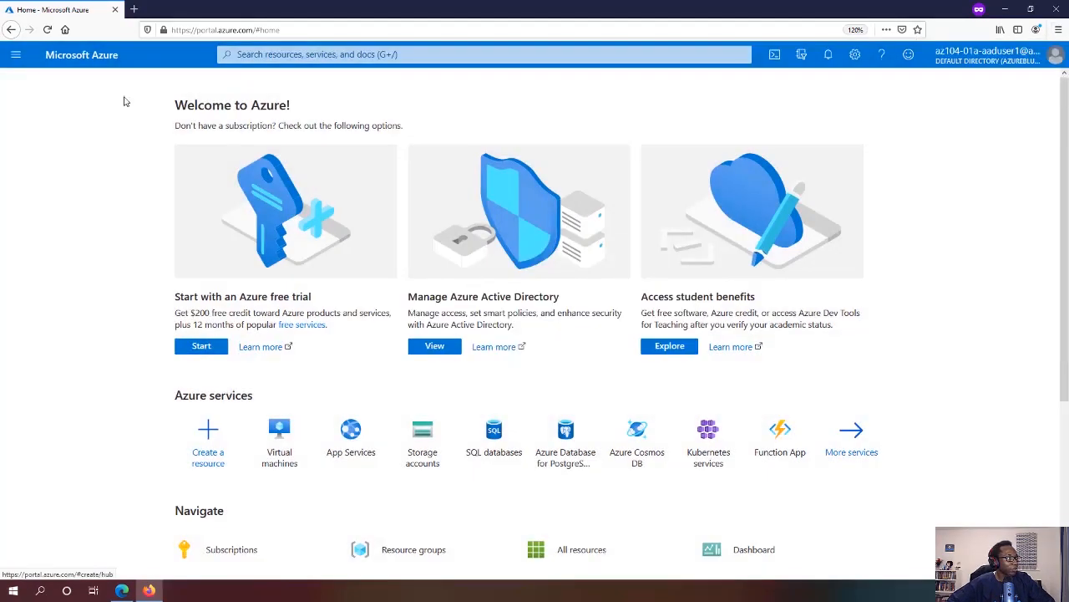
click(10, 55)
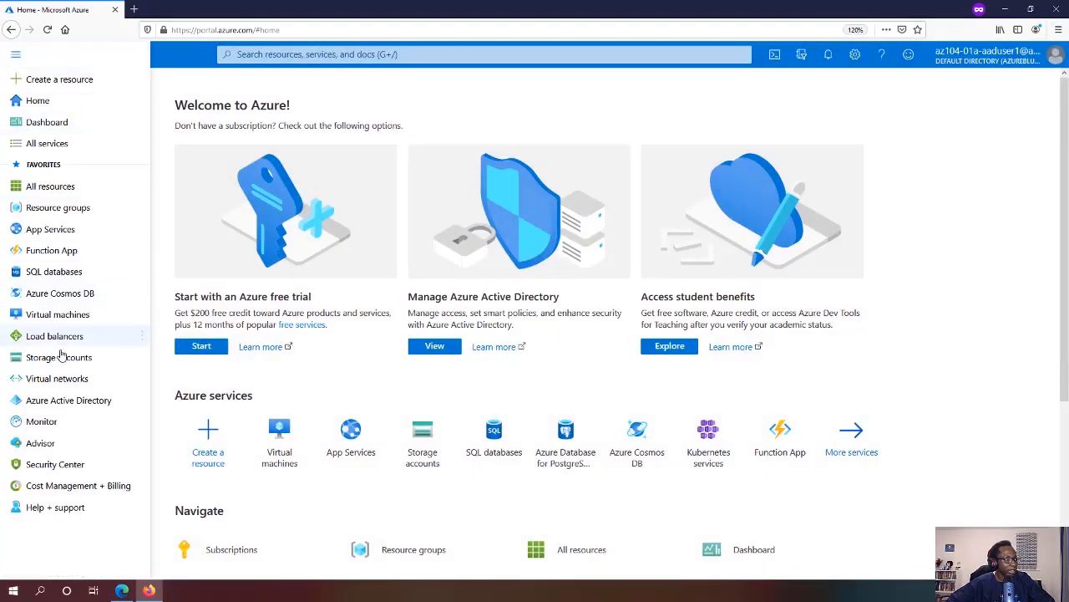
click(71, 404)
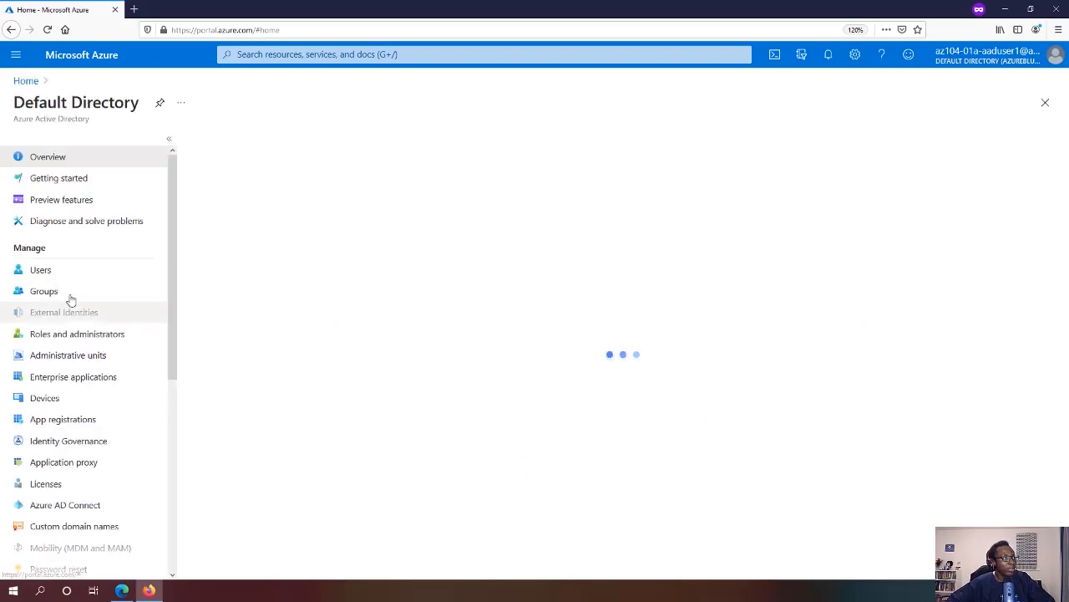
click(65, 270)
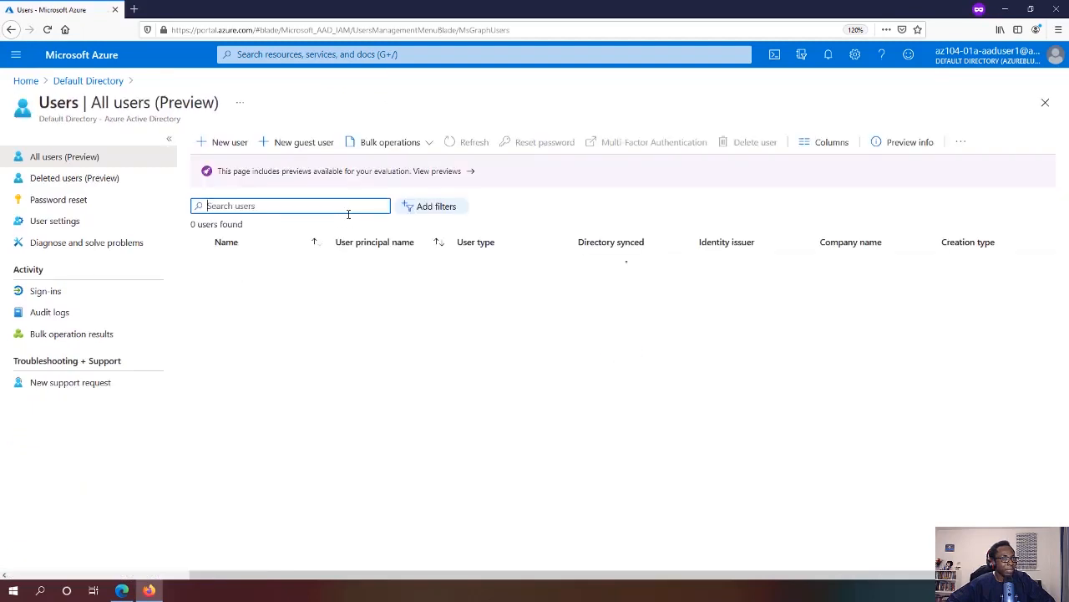
click(219, 142)
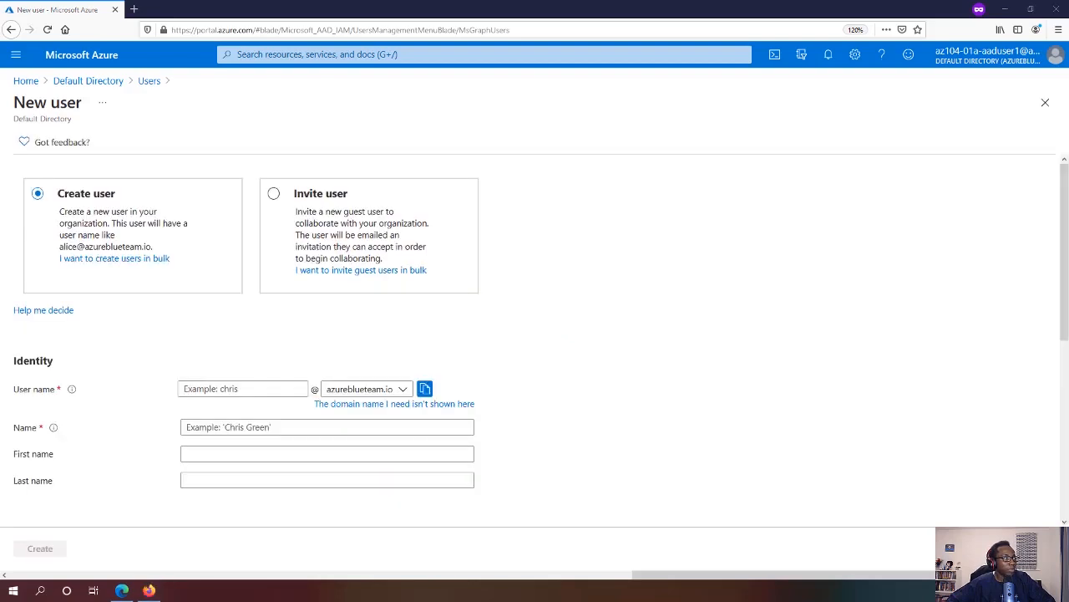
Enter az104-01a-aaduser2 as user name and name, with a custom initial password
click(221, 389)
text(az104-01a-aaduser2)
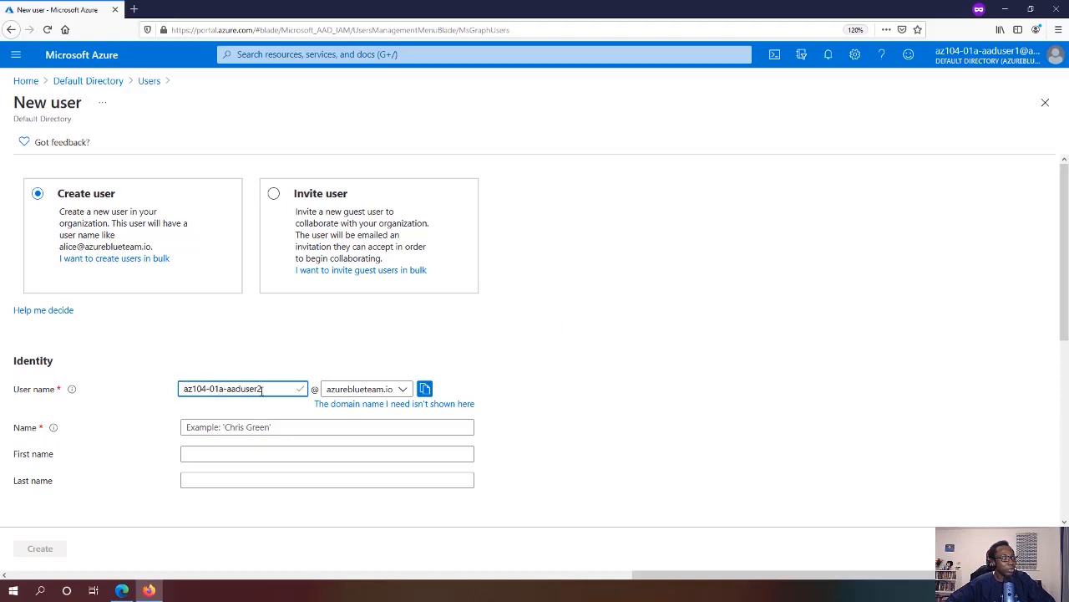
click(217, 426)
text(az104-01a-aaduser2)
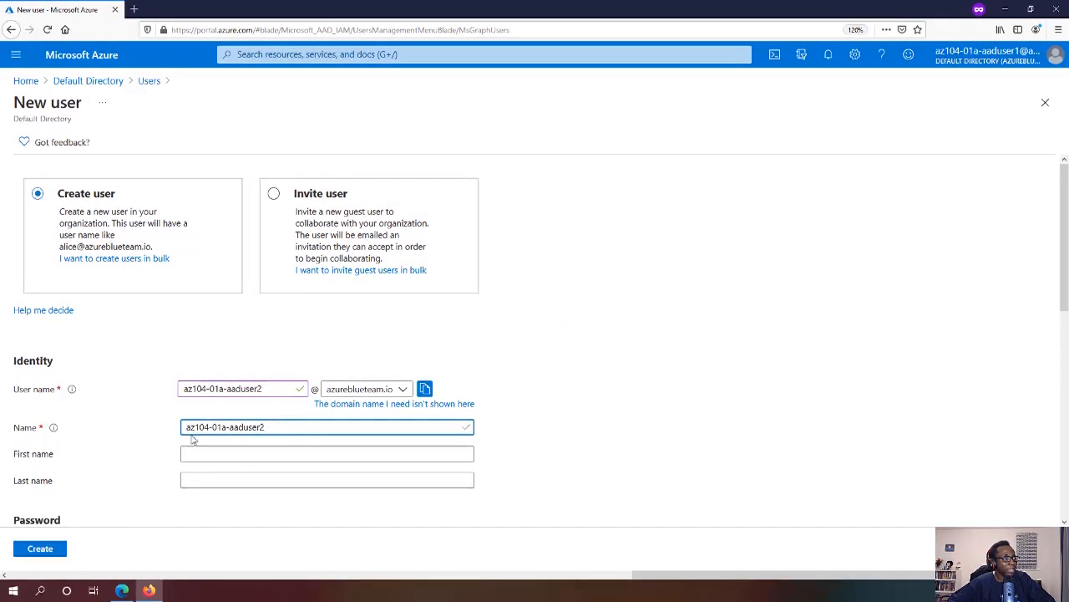
scroll(543, 422, down, 5)
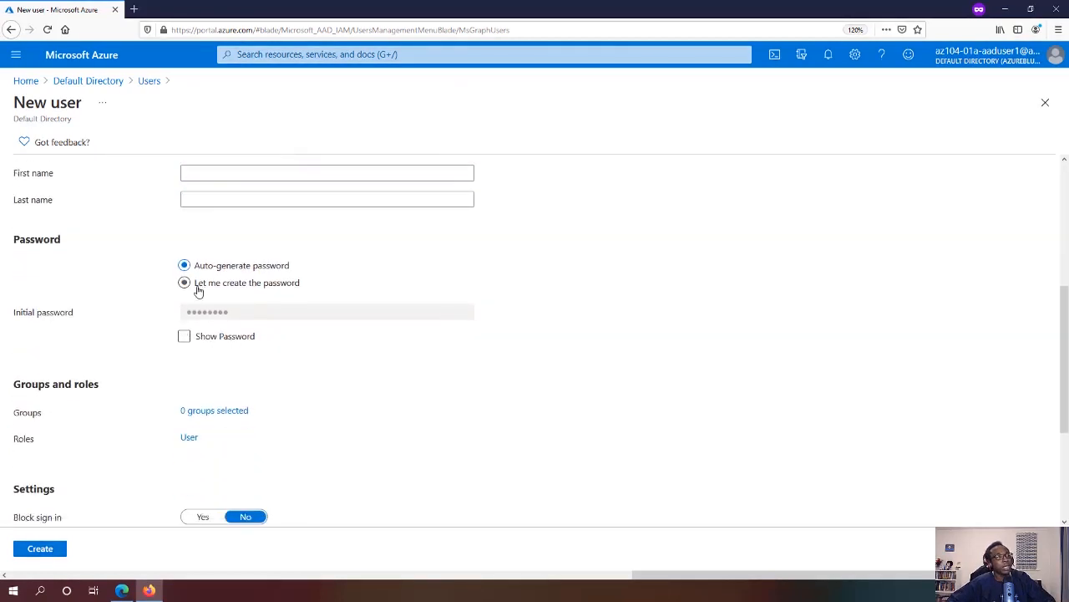
click(186, 284)
click(222, 312)
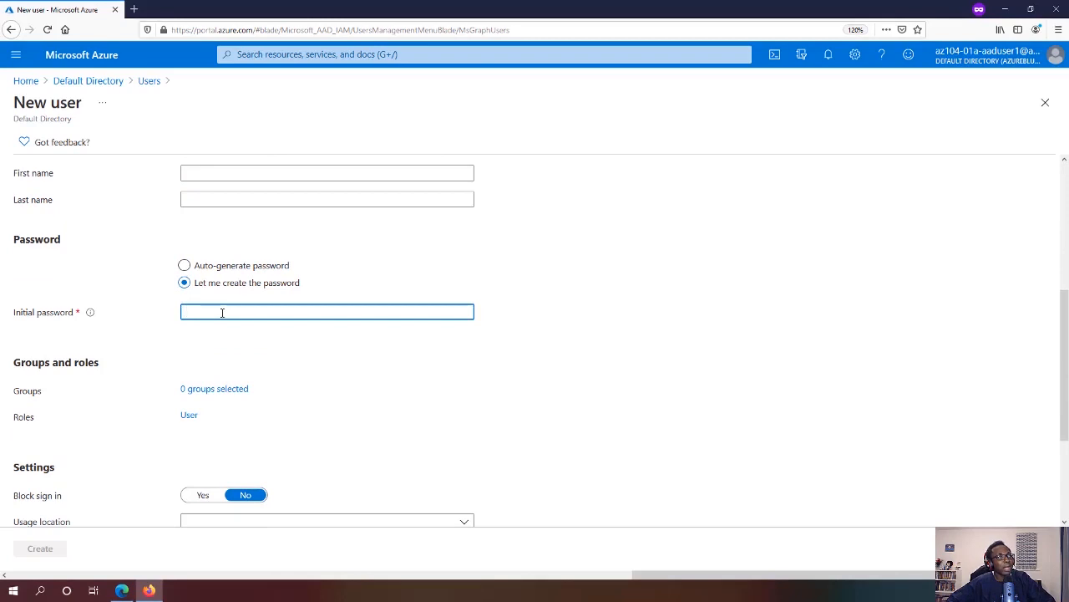
text(*********)
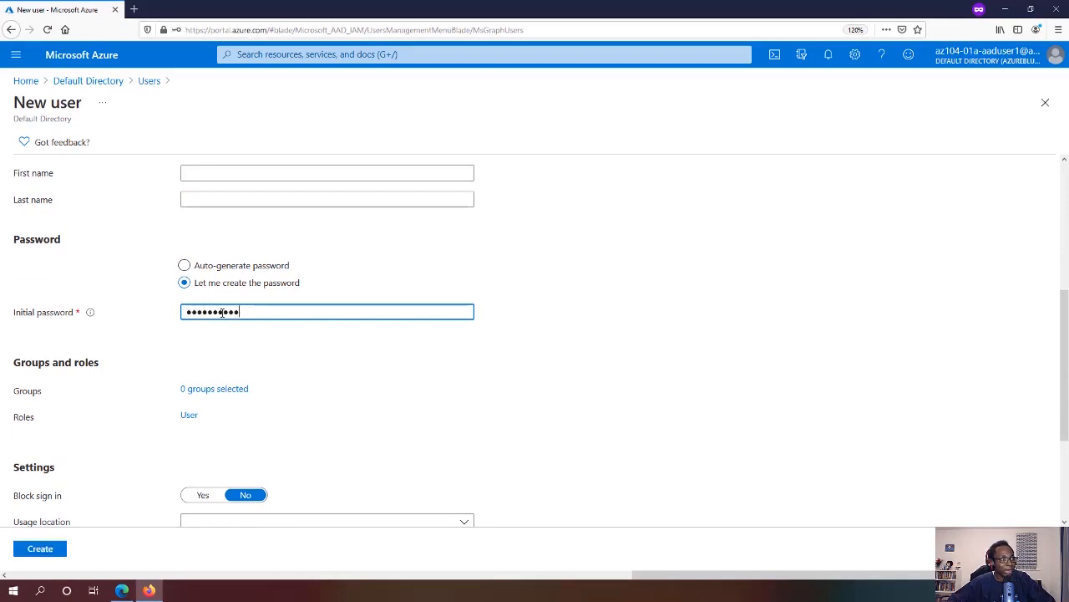
text(****)
click(343, 383)
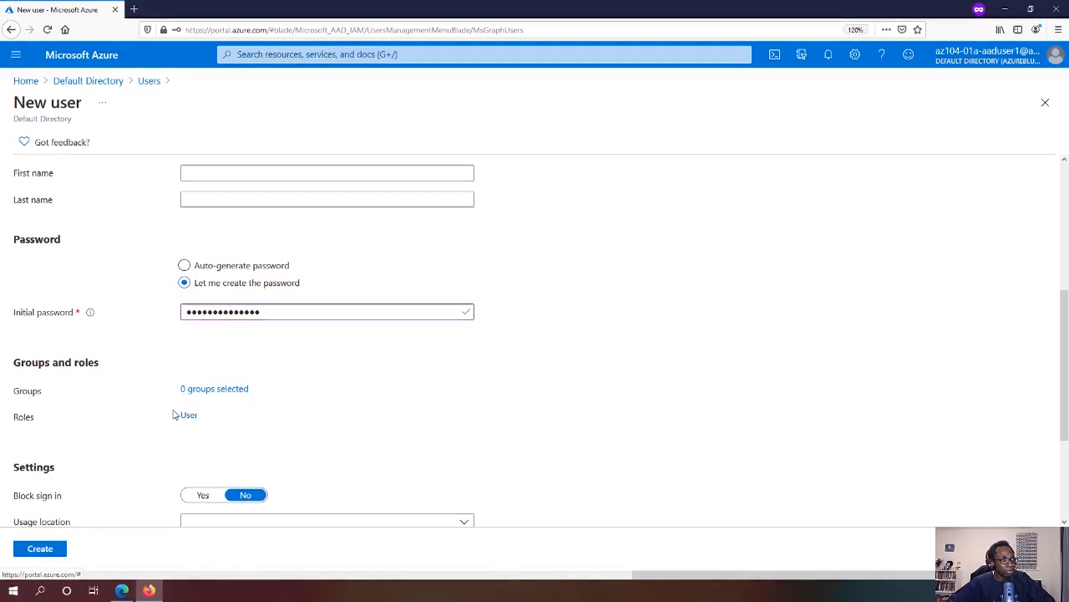
Set the usage location to United Kingdom
scroll(346, 443, down, 3)
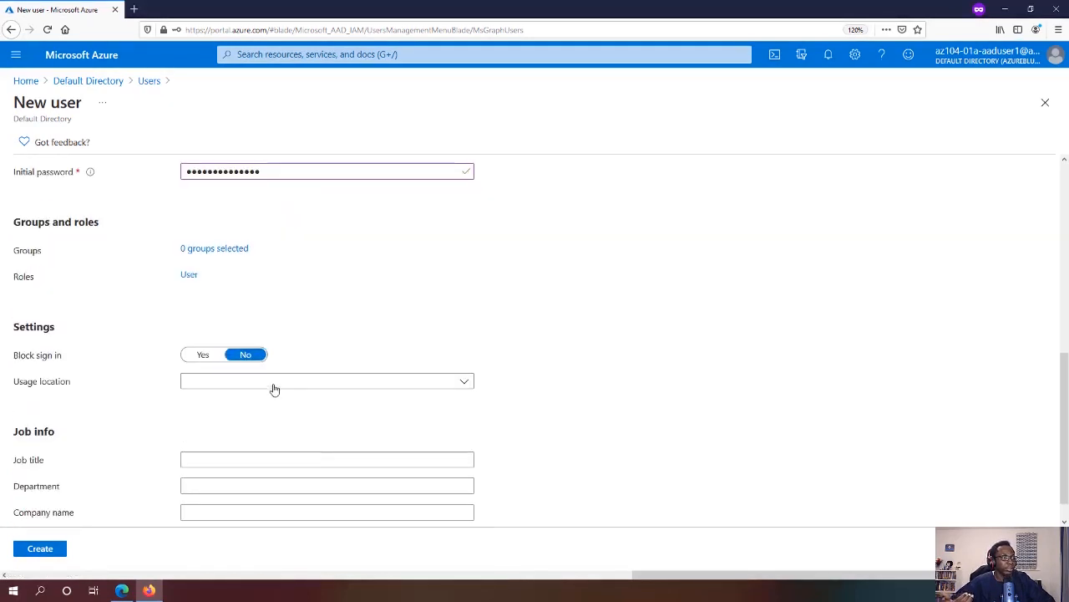
click(272, 382)
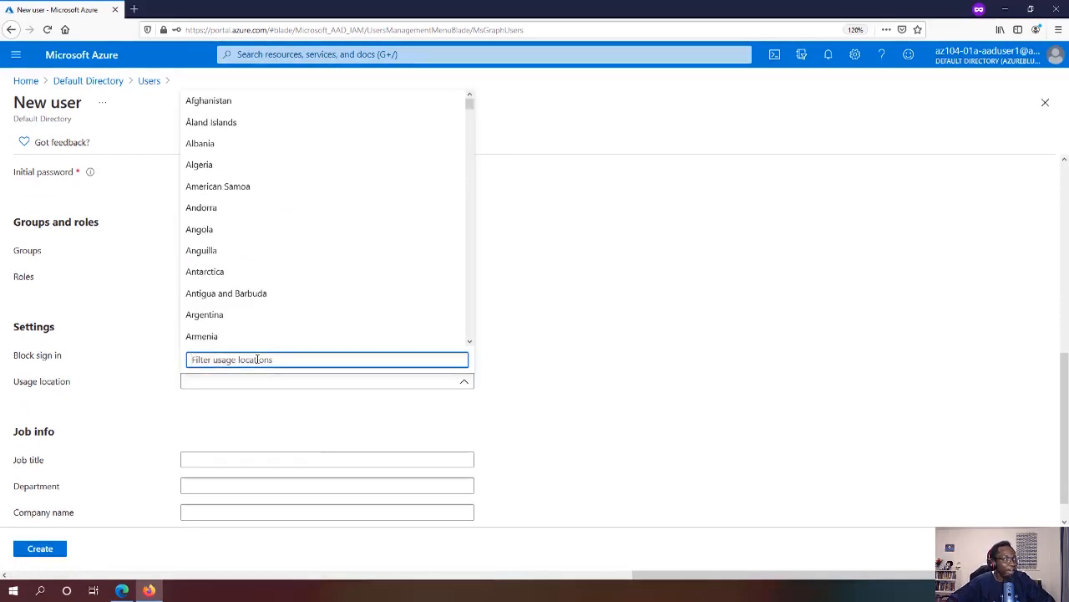
text(United King)
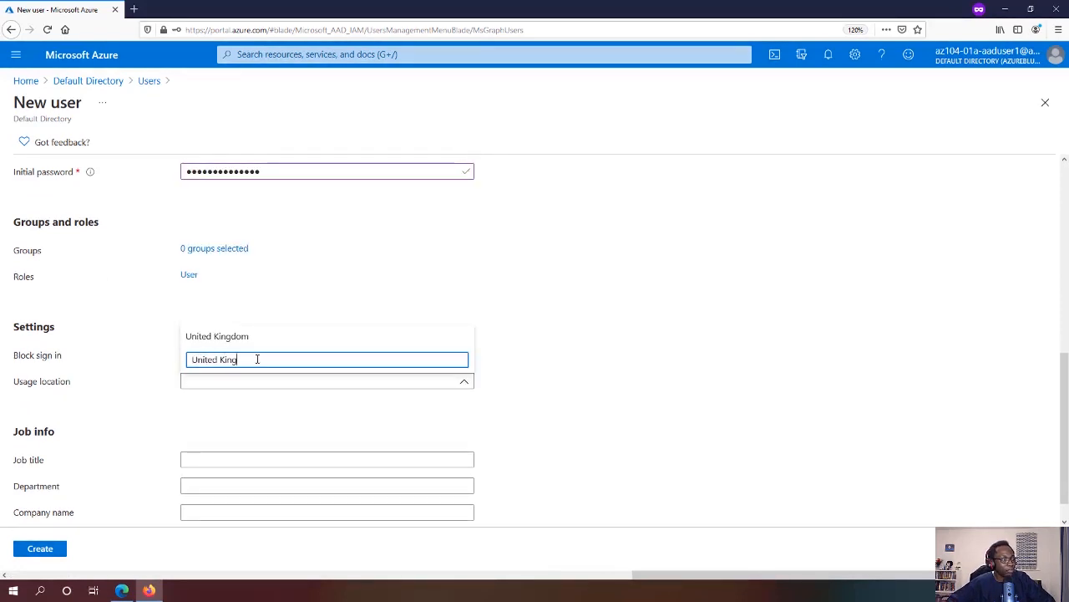
text(dom)
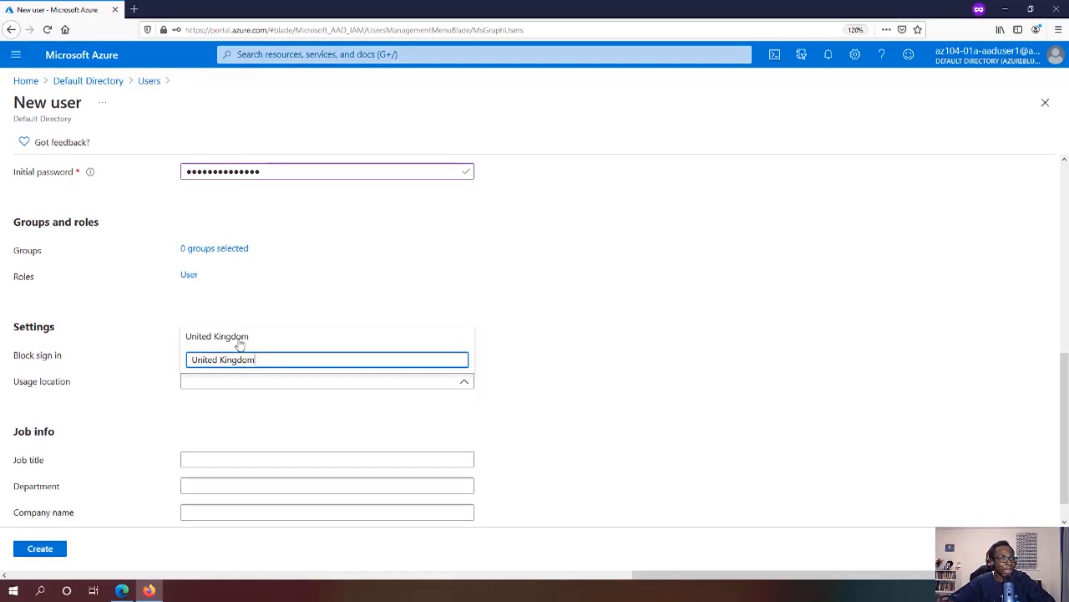
click(222, 336)
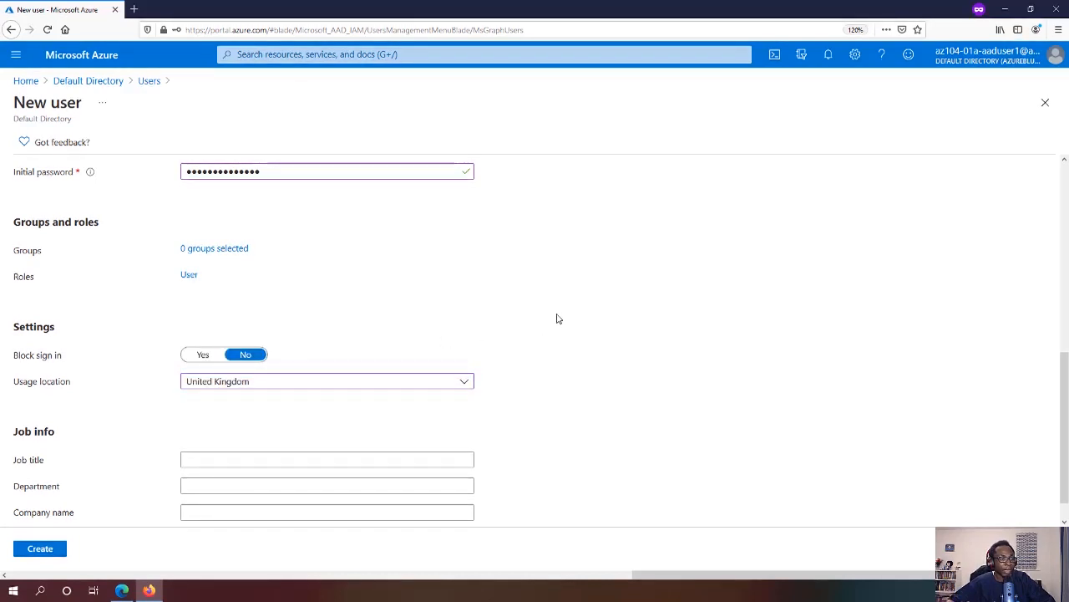
scroll(559, 318, down, 1)
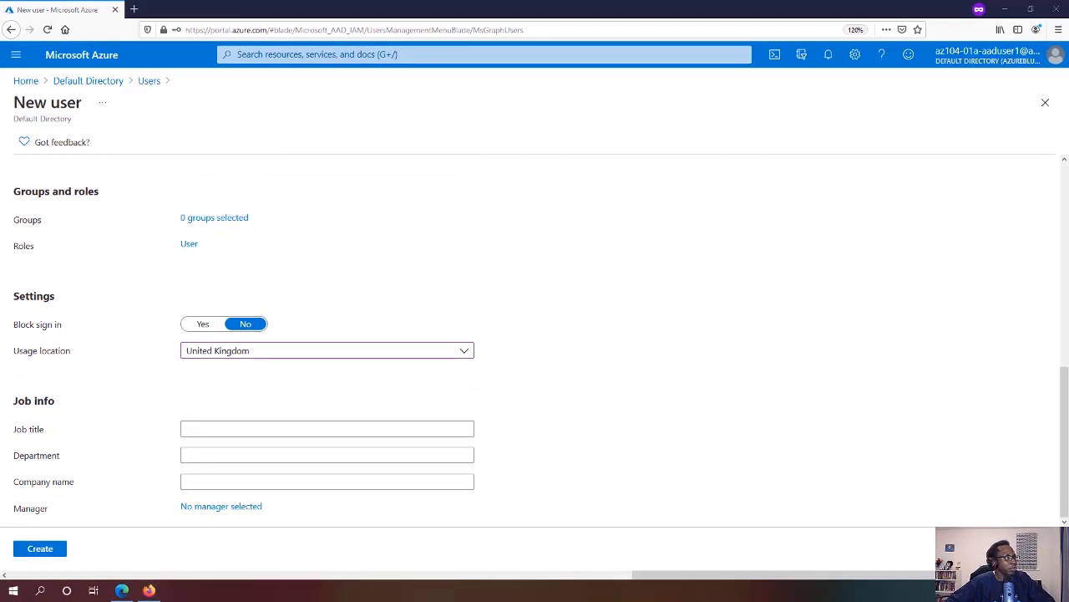
Enter job title System Administrator and department IT, then create the user
click(201, 426)
text(System Administrator)
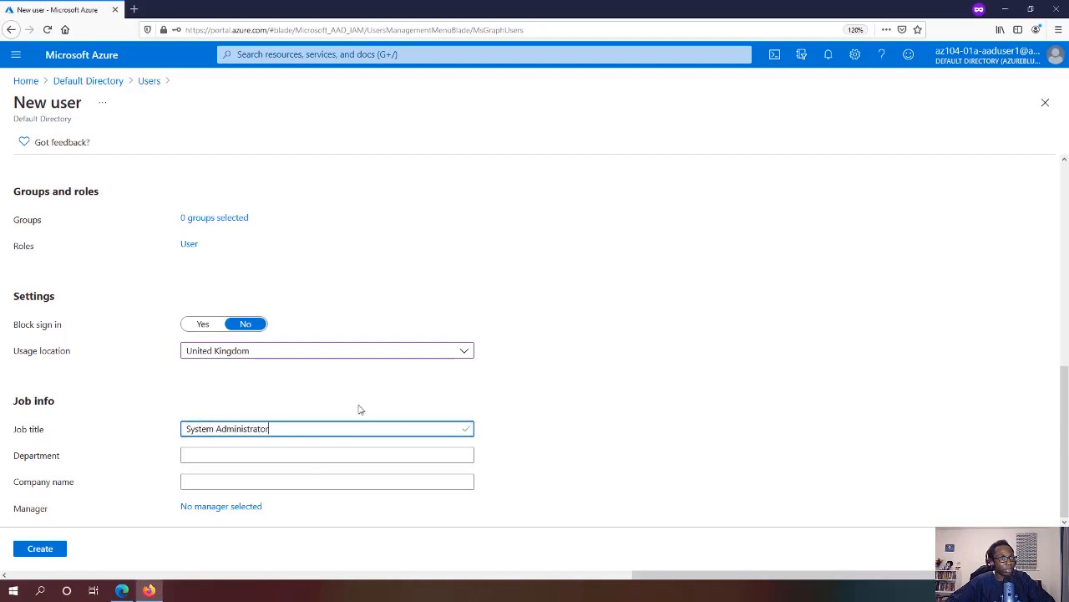
click(219, 451)
click(219, 451)
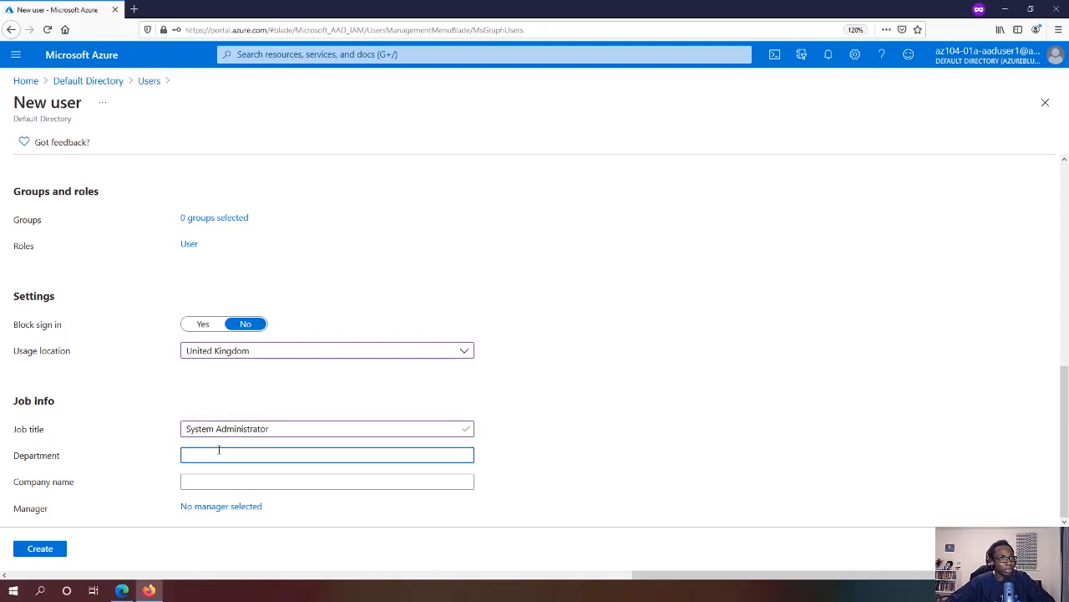
click(504, 434)
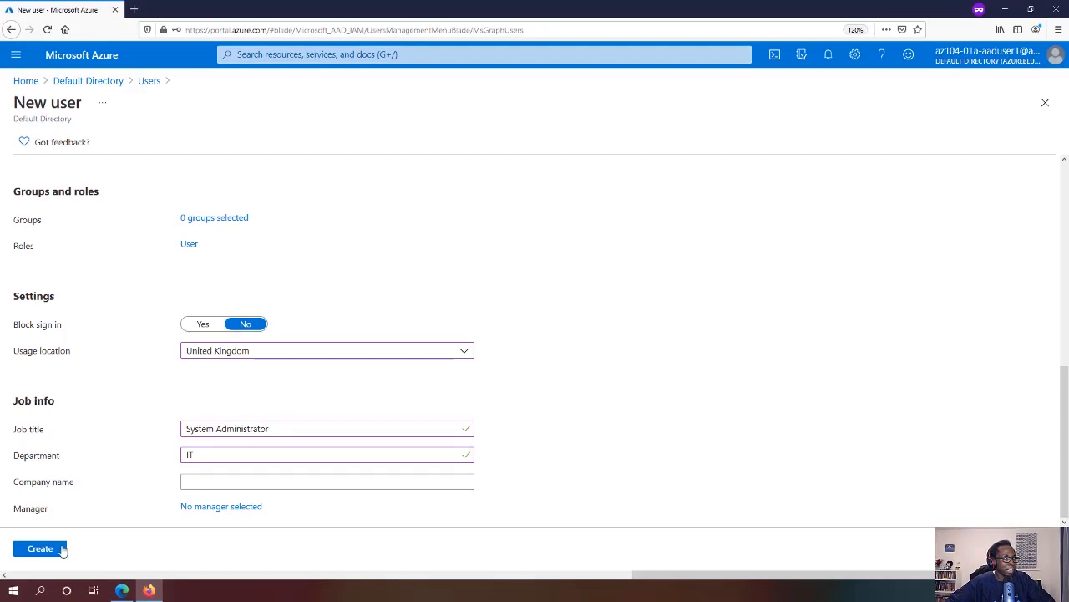
click(59, 549)
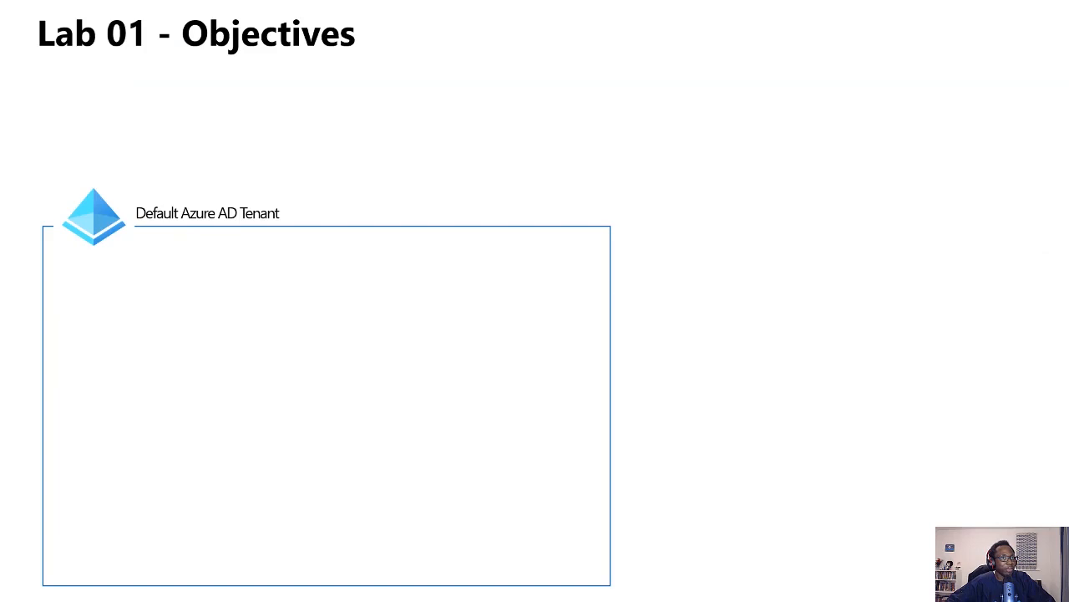
Reveal Task 1, both lab users, Task 2 and all three groups on the slide, then exit
key(Right)
key(Right)
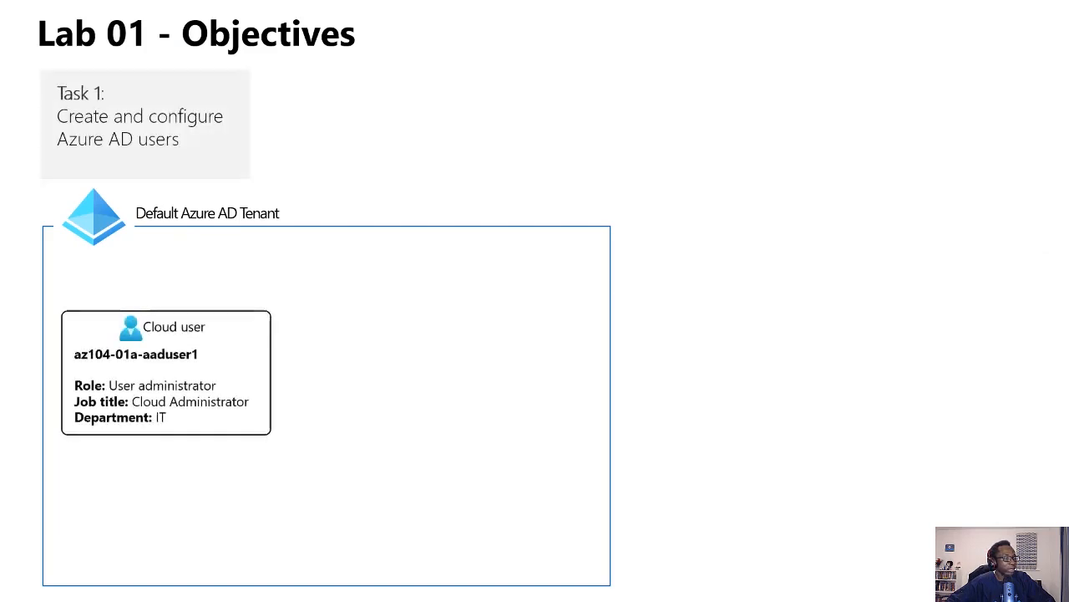
key(Right)
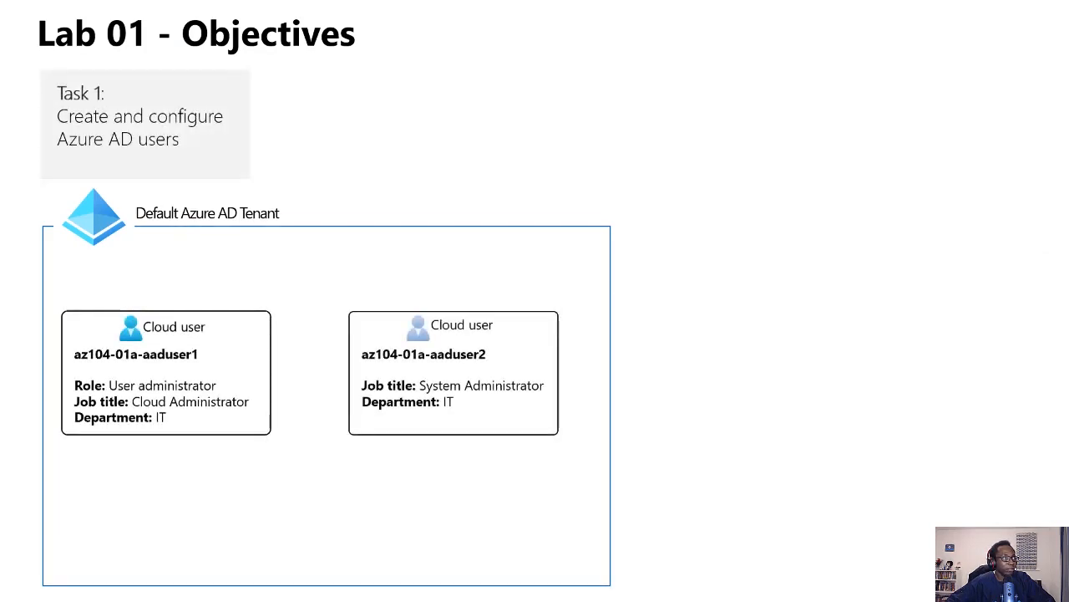
key(Right)
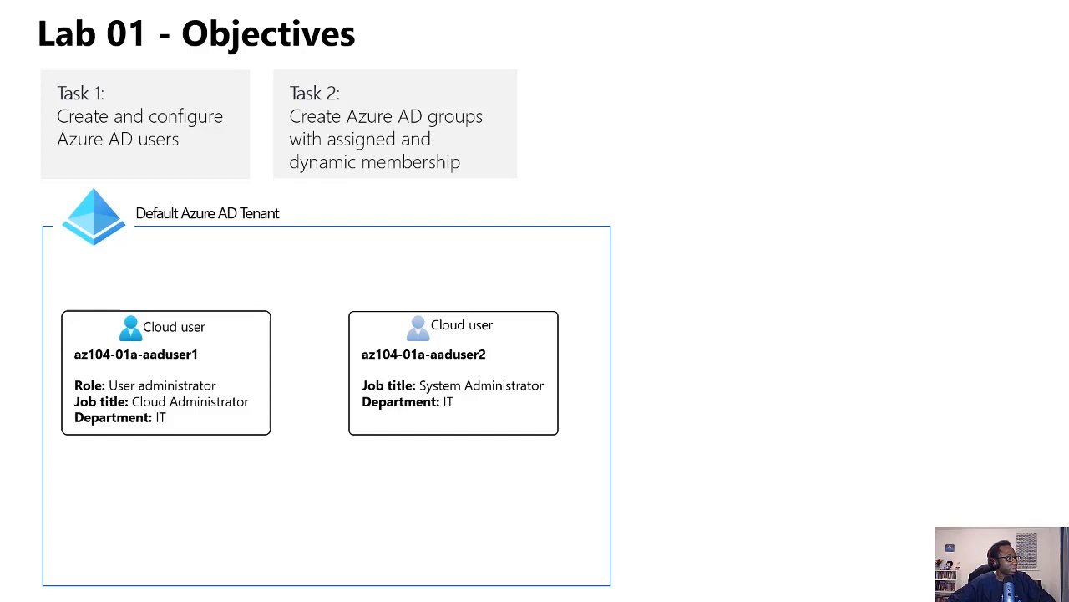
key(Right)
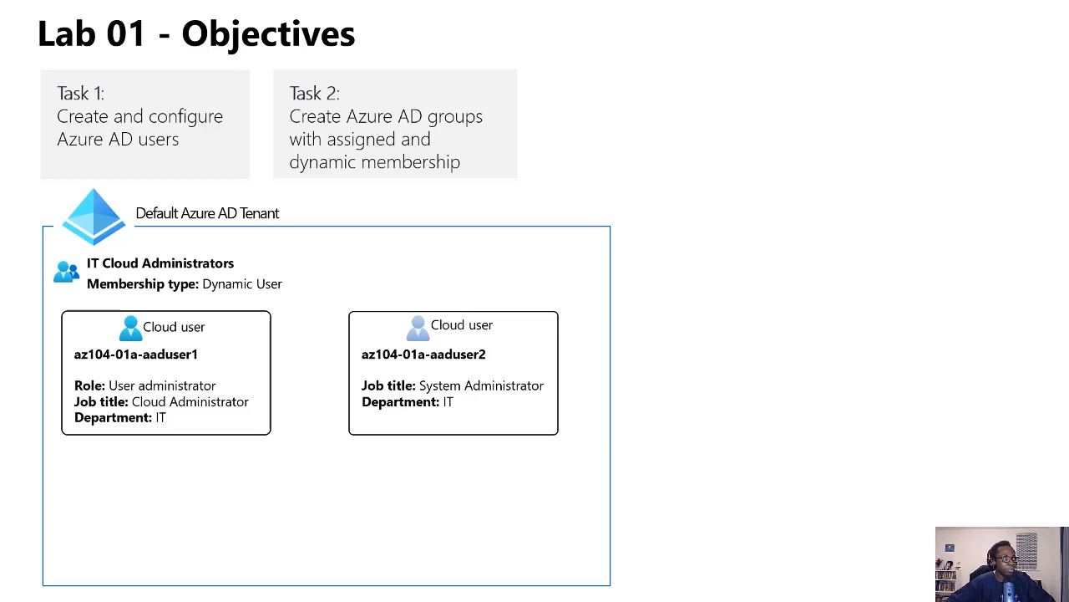
key(Right)
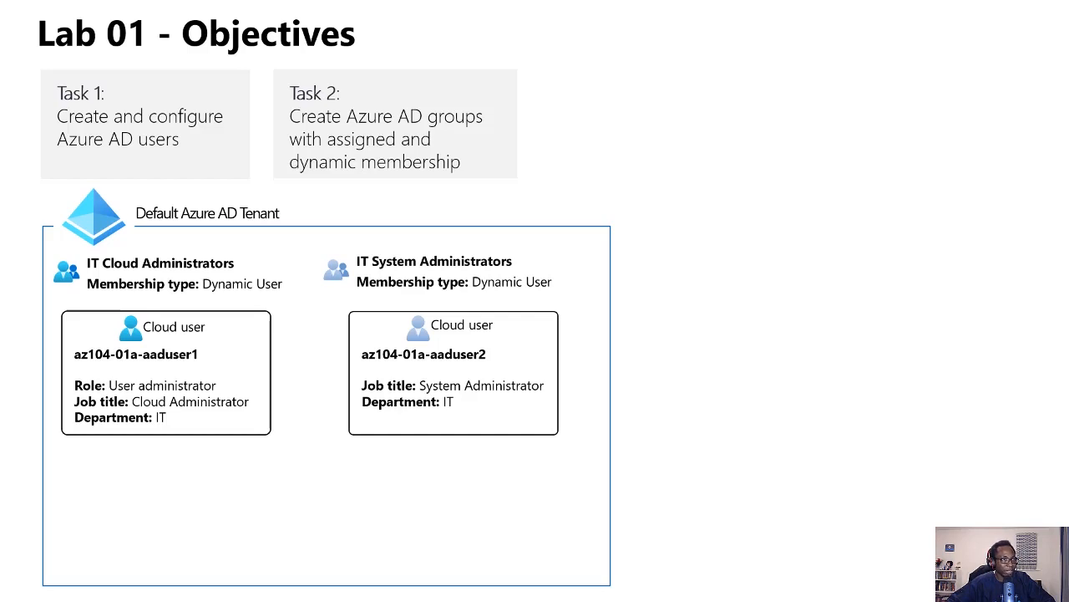
key(Right)
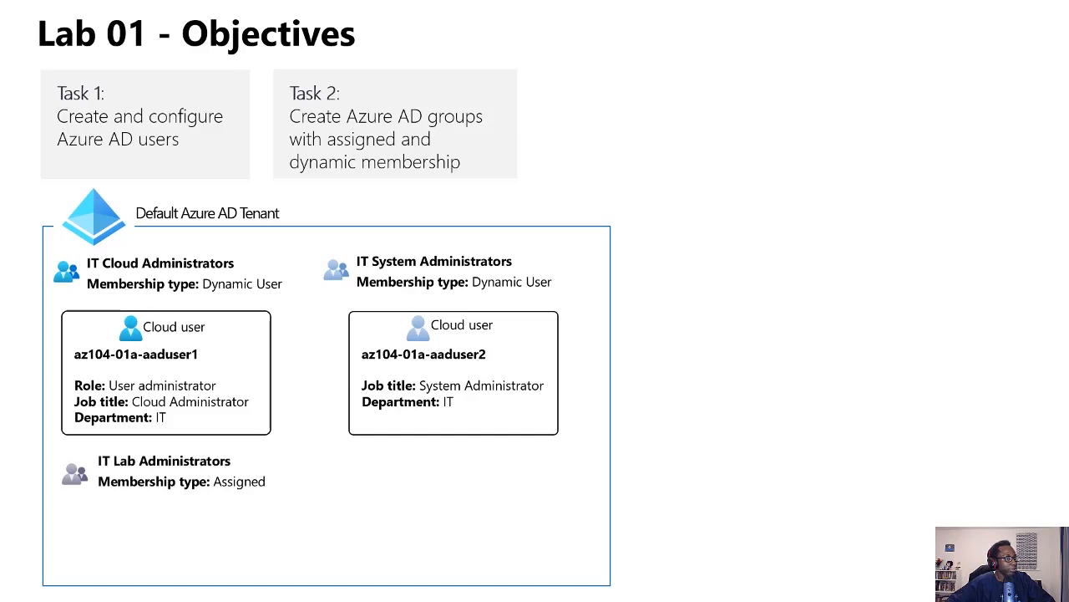
key(Escape)
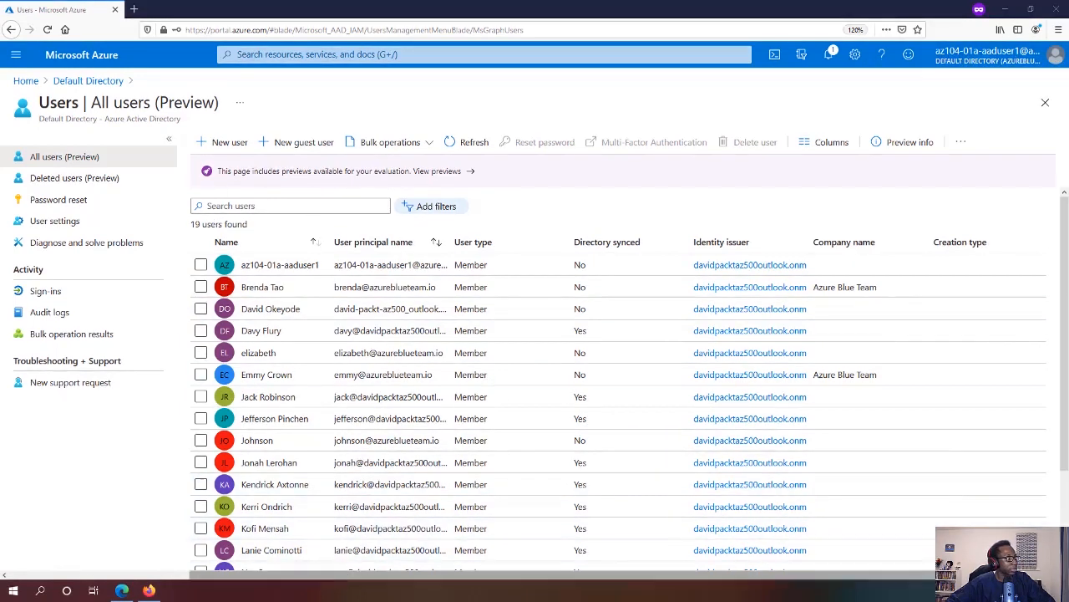
In the InPrivate window, go to Default Directory and open its Licenses page
click(122, 590)
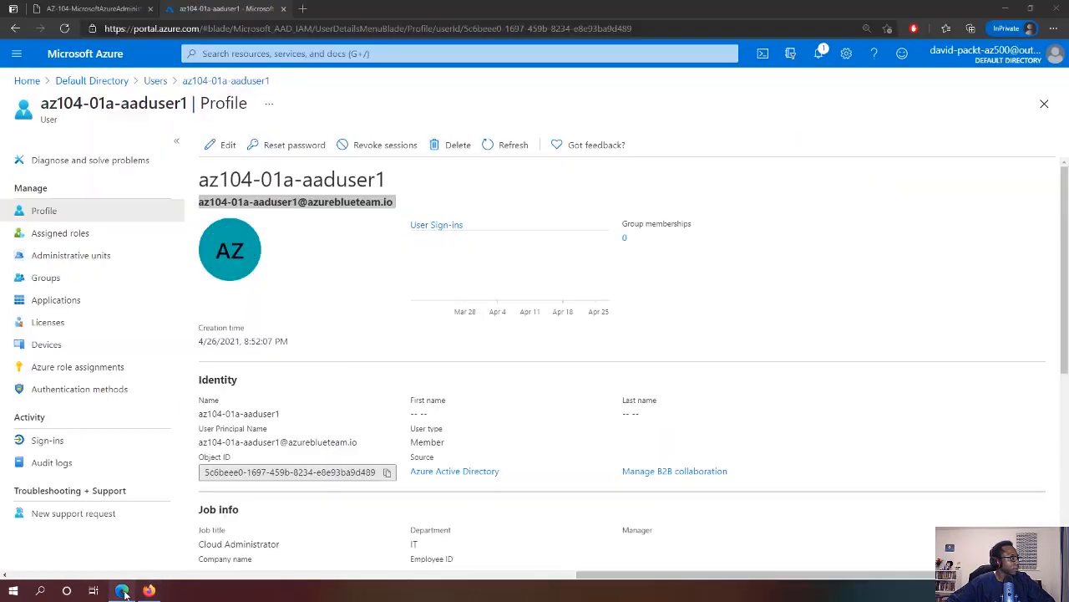
click(326, 271)
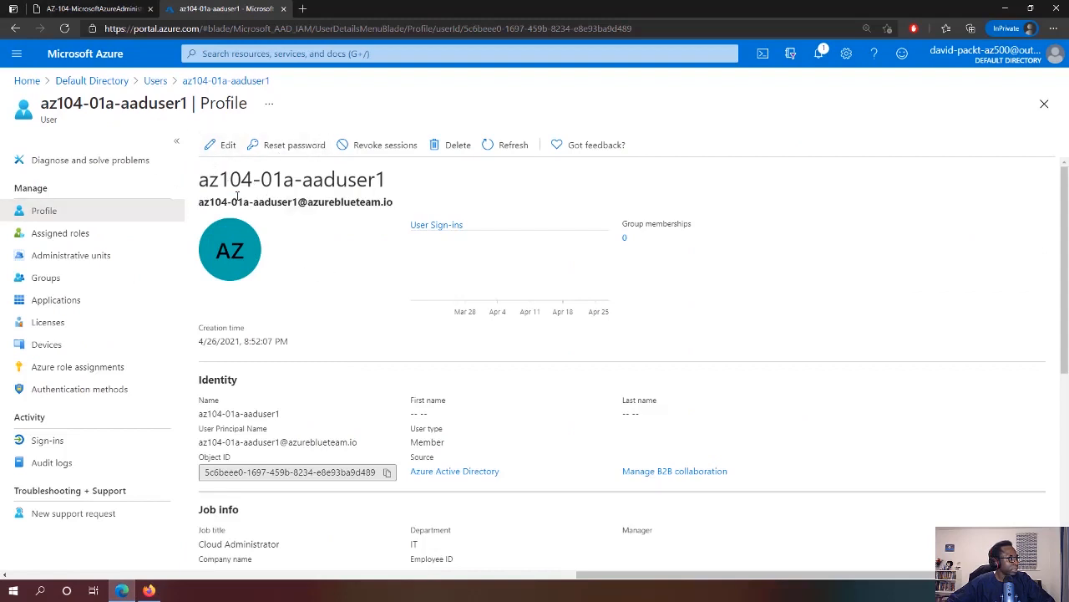
click(117, 83)
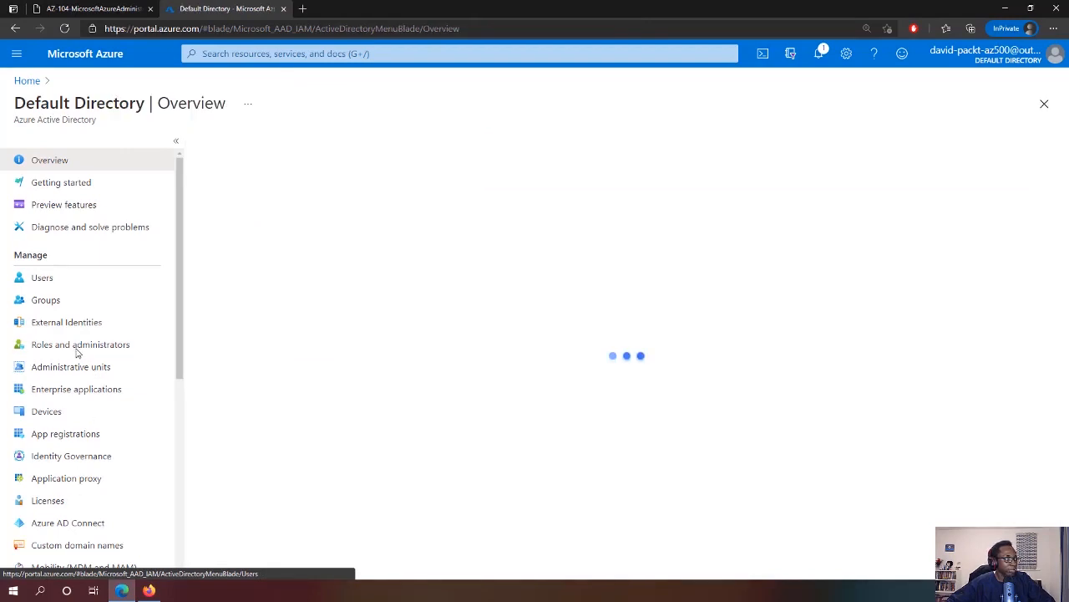
scroll(90, 380, down, 3)
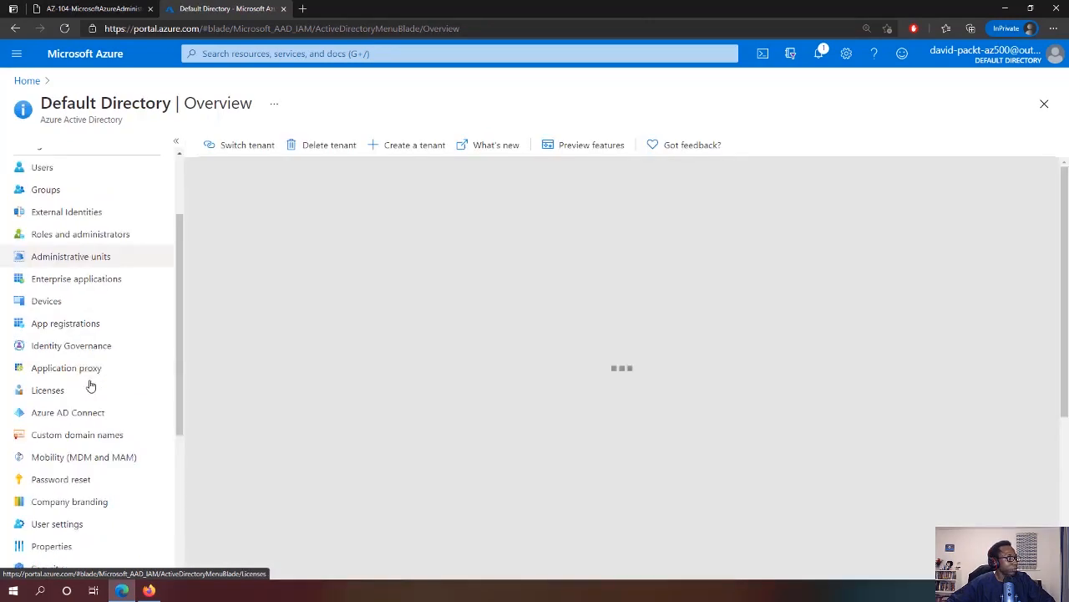
scroll(90, 384, down, 1)
click(49, 306)
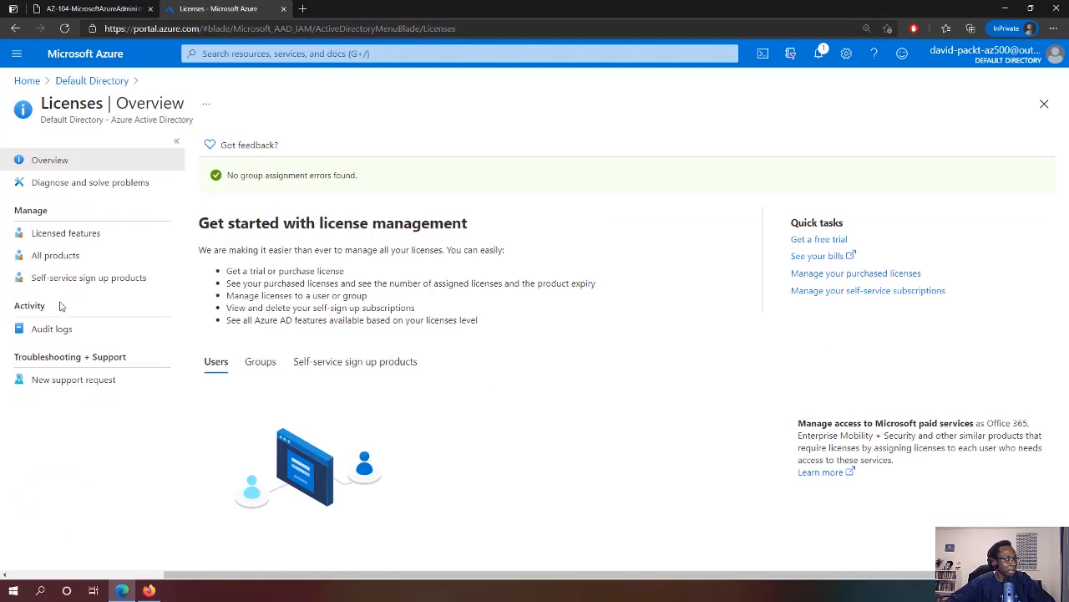
Review All products and the Try / Buy free trials, then return to Default Directory
click(65, 258)
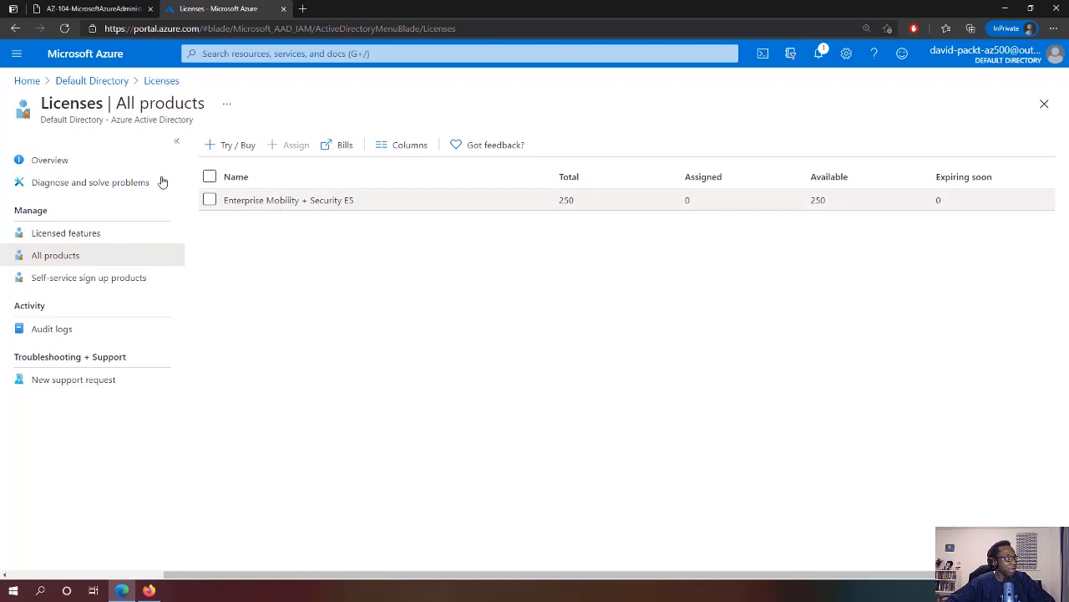
click(110, 83)
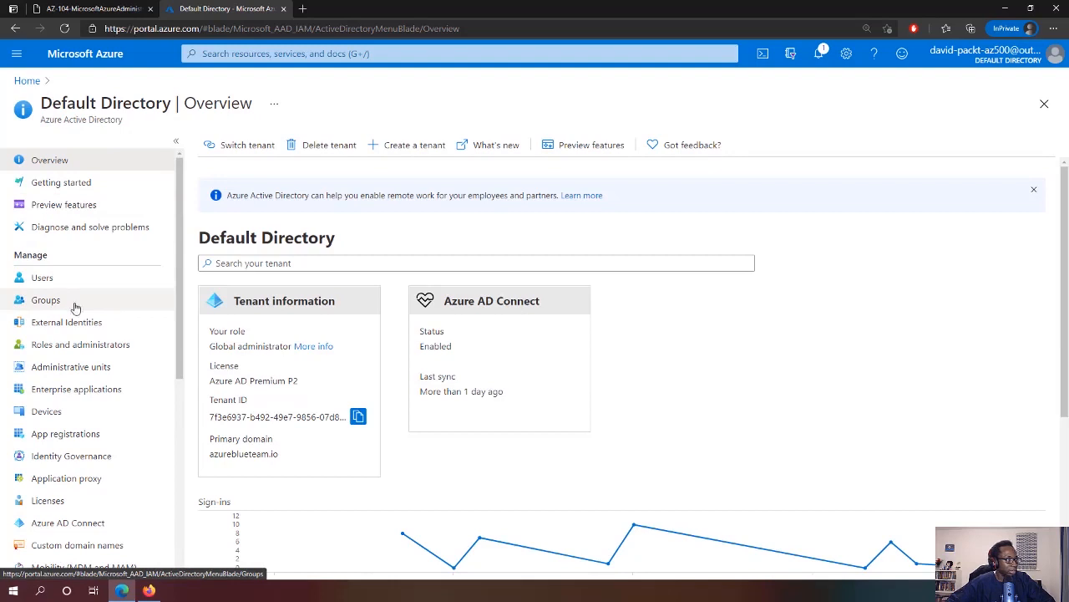
scroll(79, 405, down, 2)
click(53, 435)
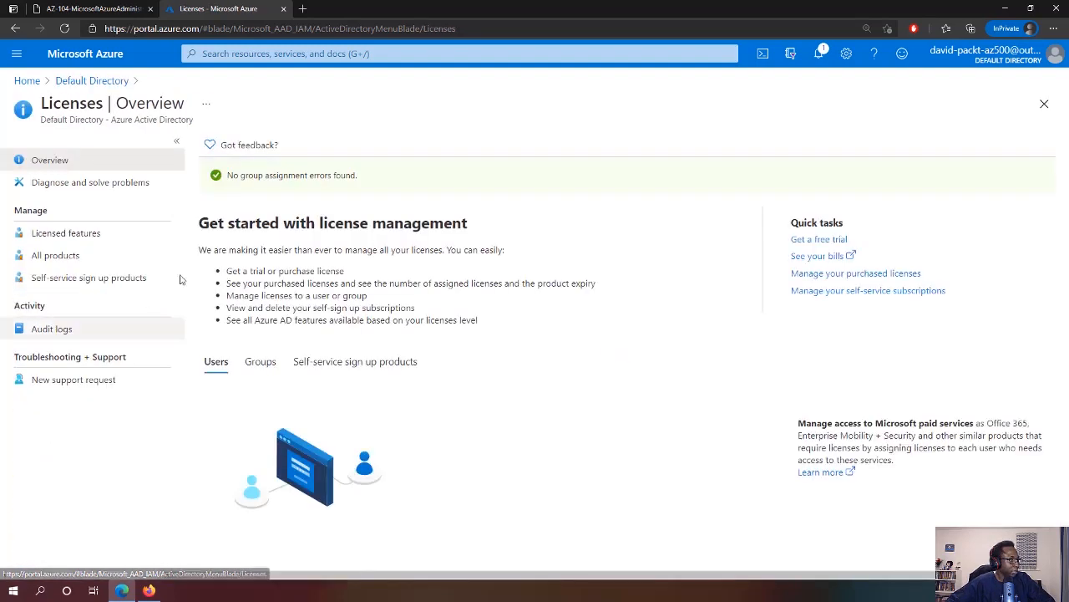
click(72, 261)
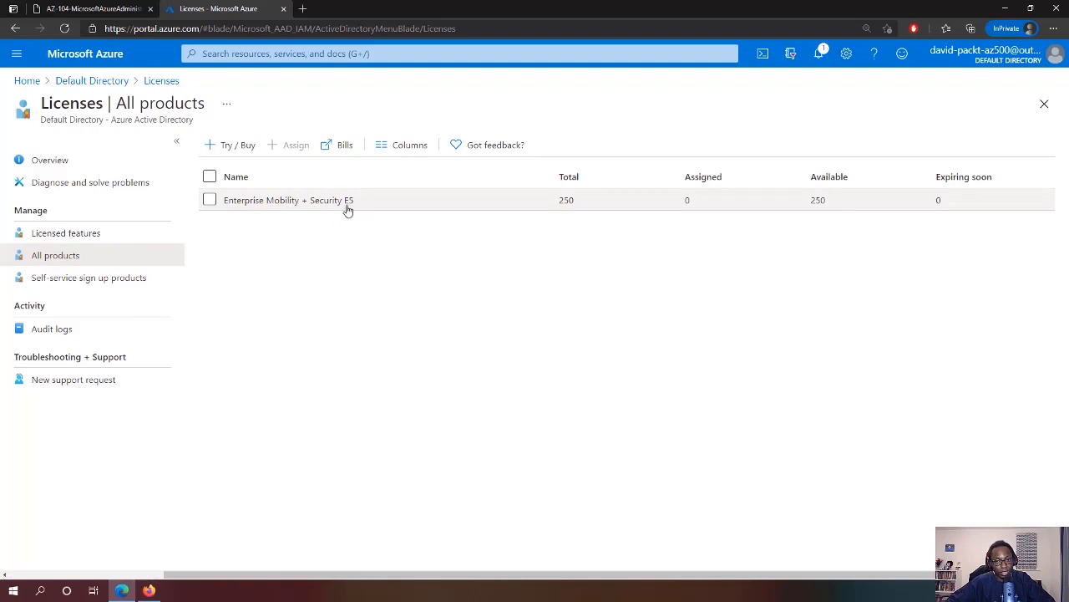
click(222, 148)
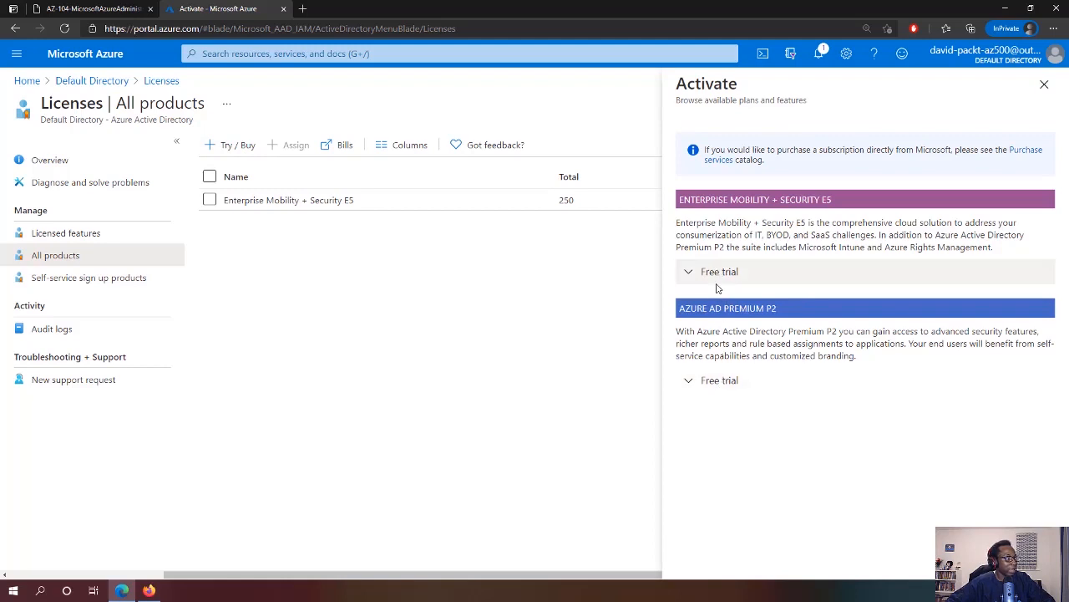
click(77, 81)
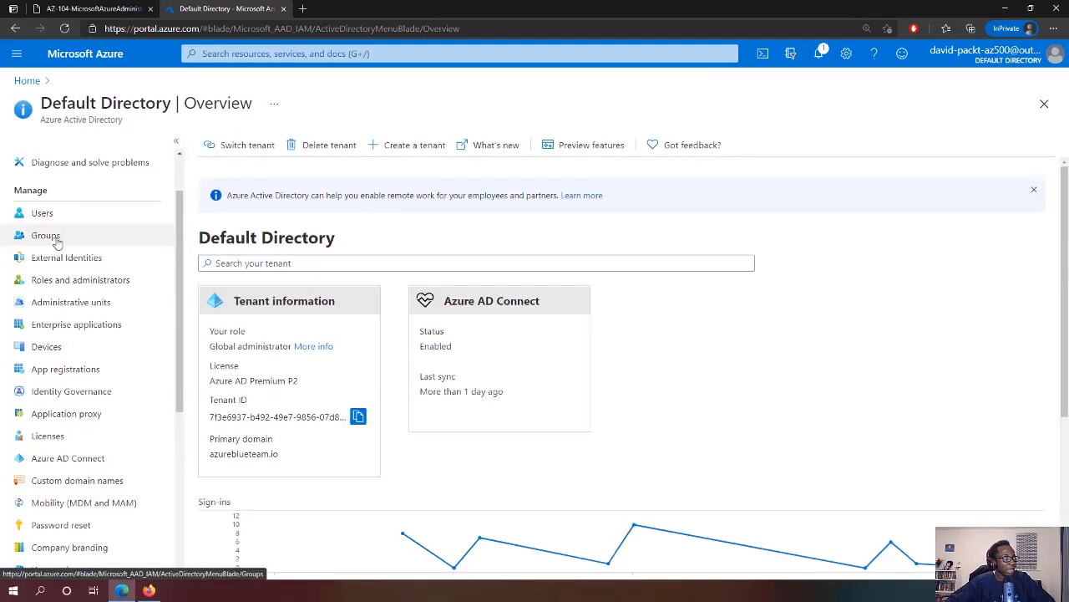
Start a new group named and described 'IT Cloud Administrators' with Dynamic User membership
click(55, 242)
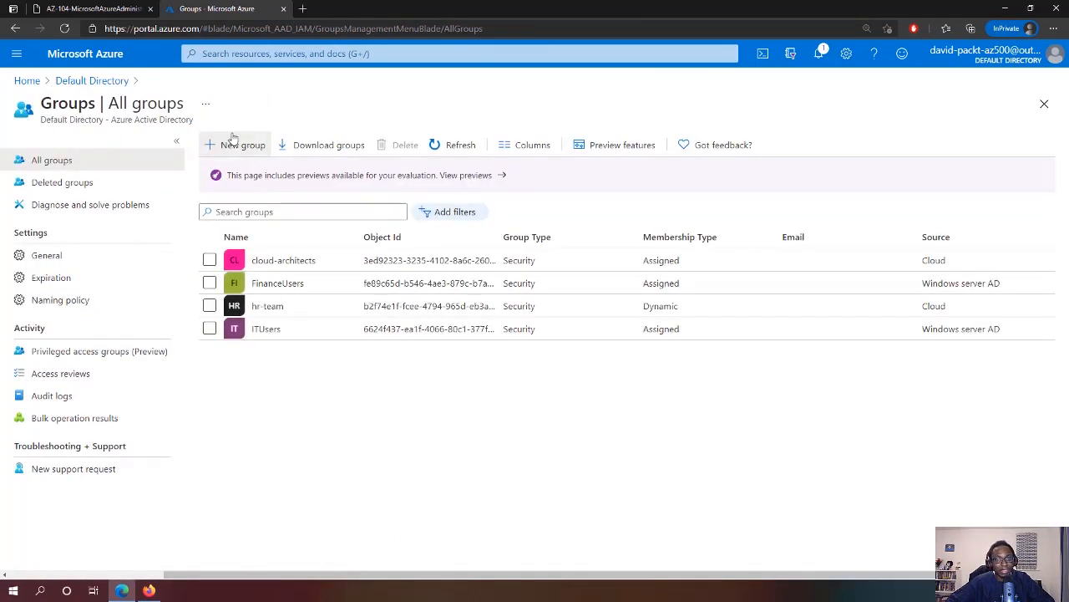
click(233, 138)
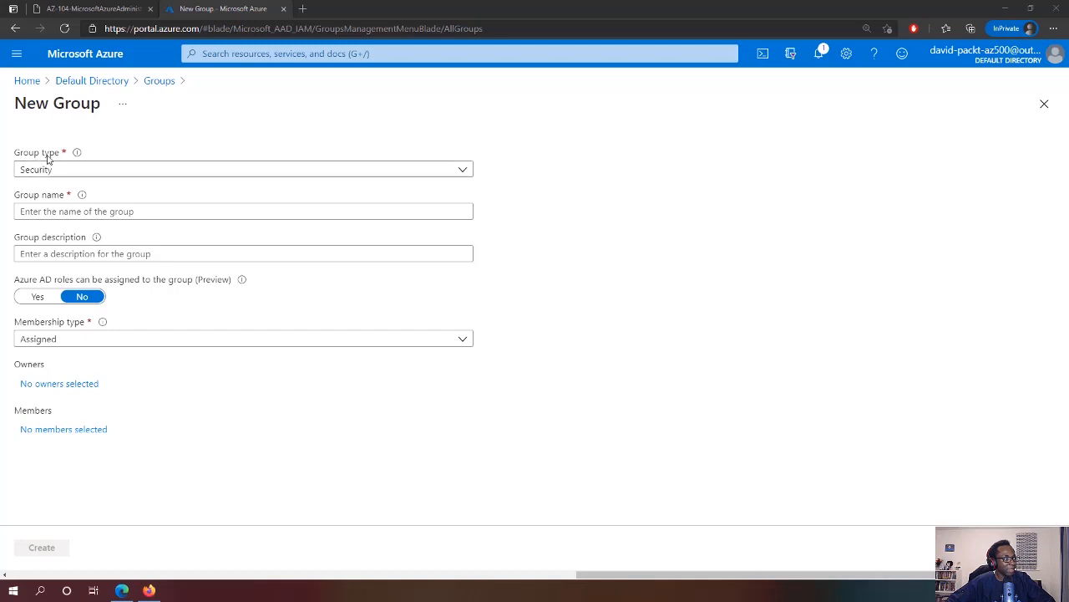
click(68, 211)
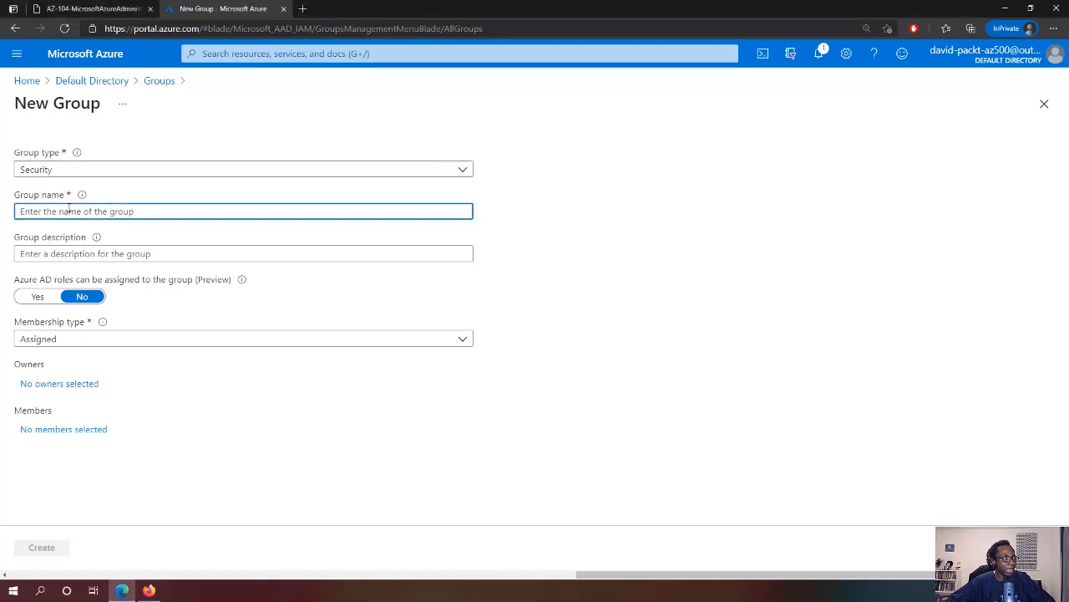
text(IT Cloud Administrators)
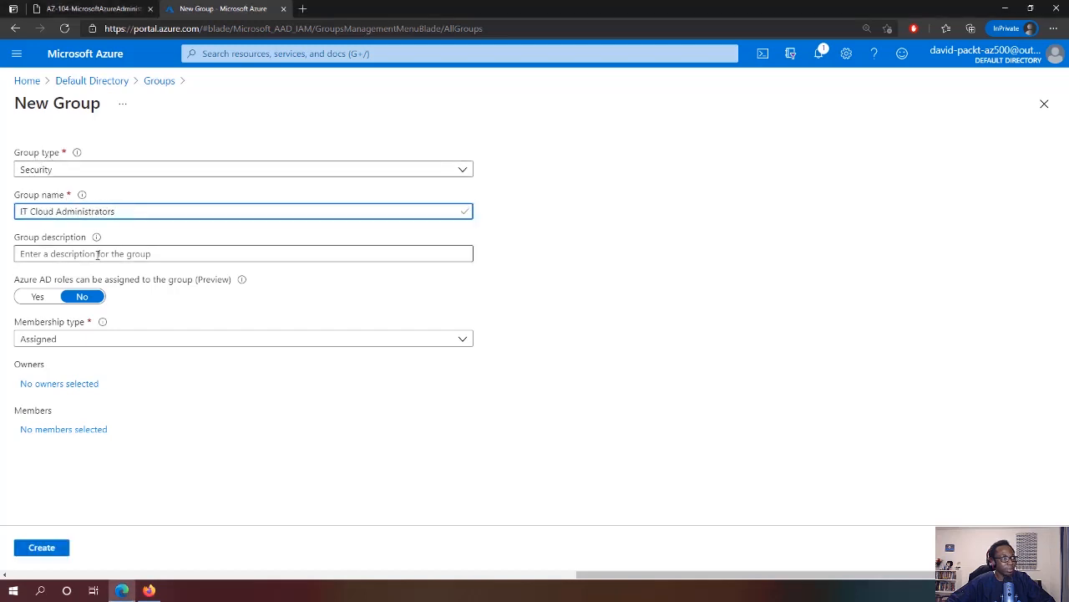
click(98, 255)
text(IT Cloud Administrators)
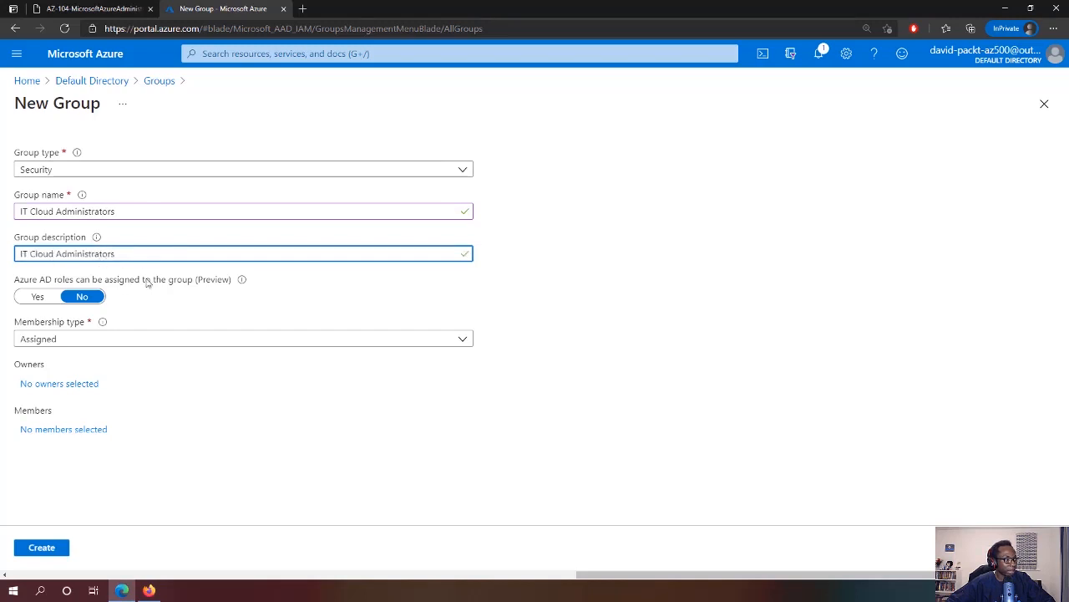
click(69, 343)
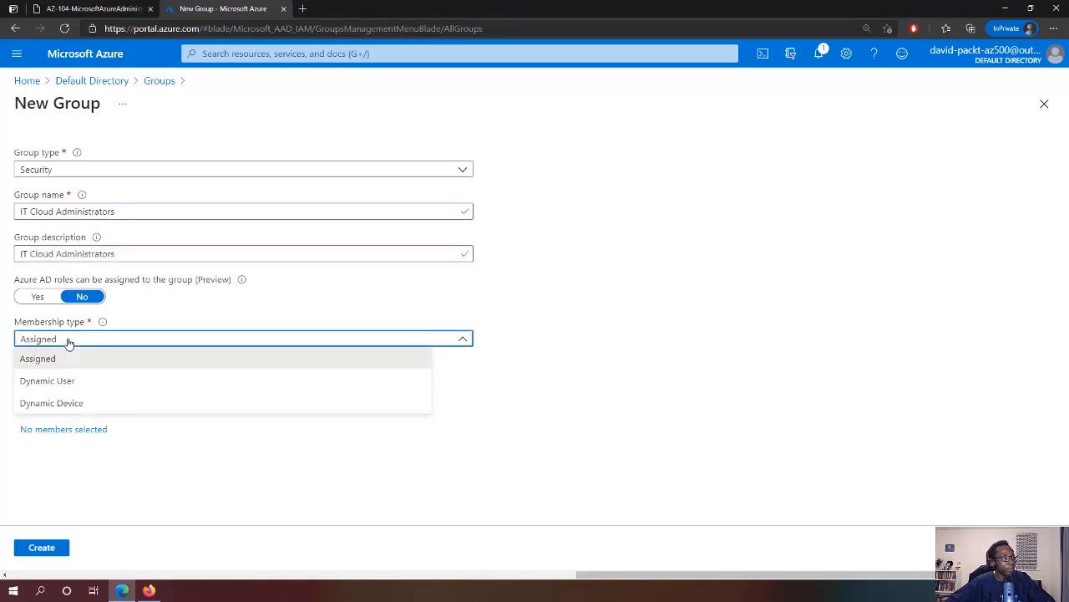
click(70, 386)
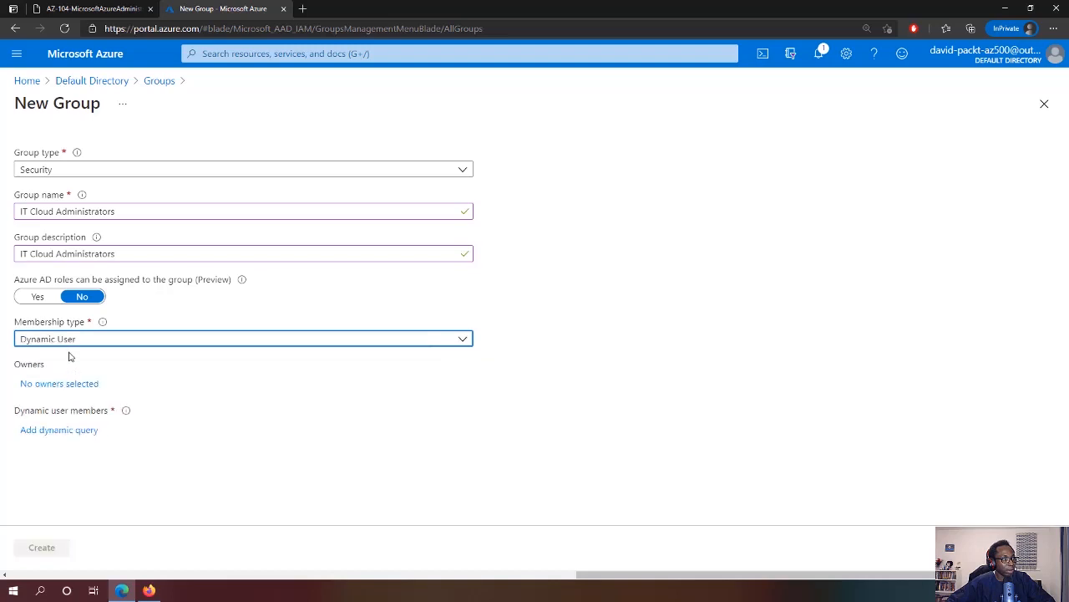
click(55, 431)
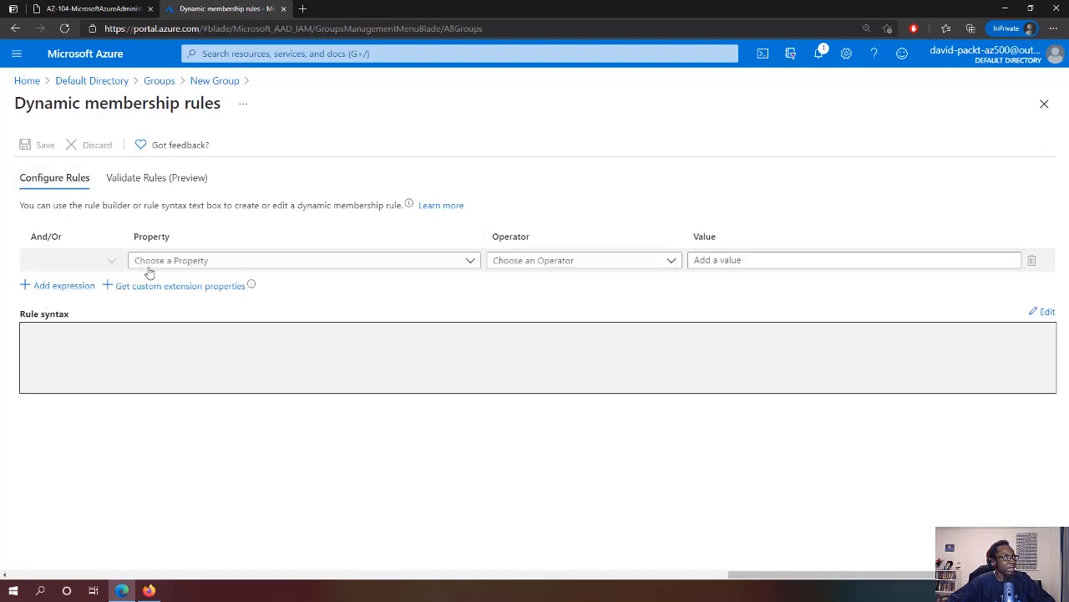
Set the rule jobTitle Equals 'Cloud Administrator', save it, and create the group
click(471, 261)
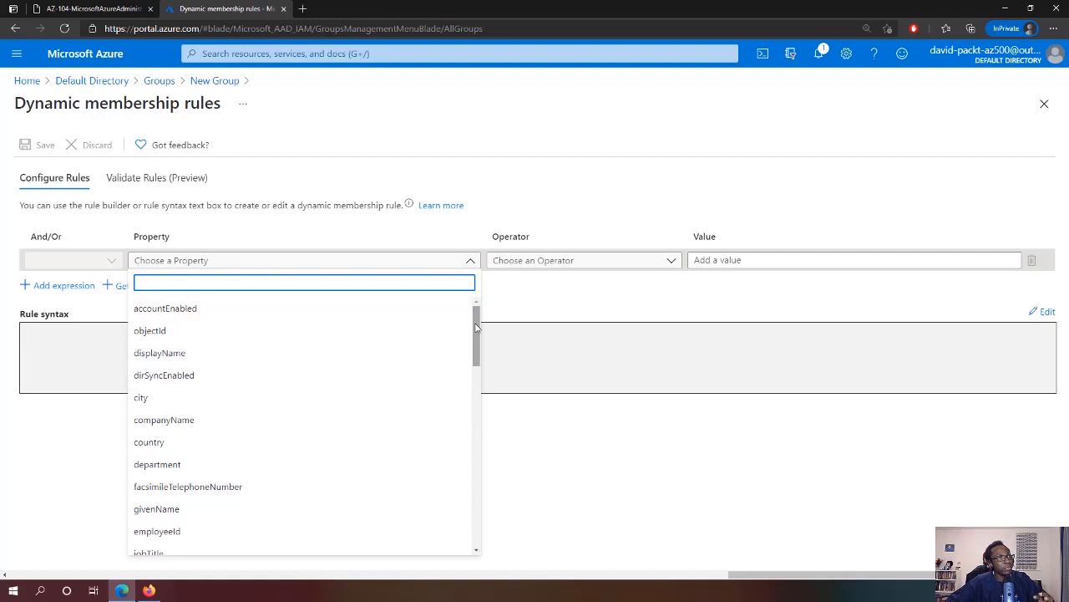
drag(476, 337, 470, 385)
click(155, 363)
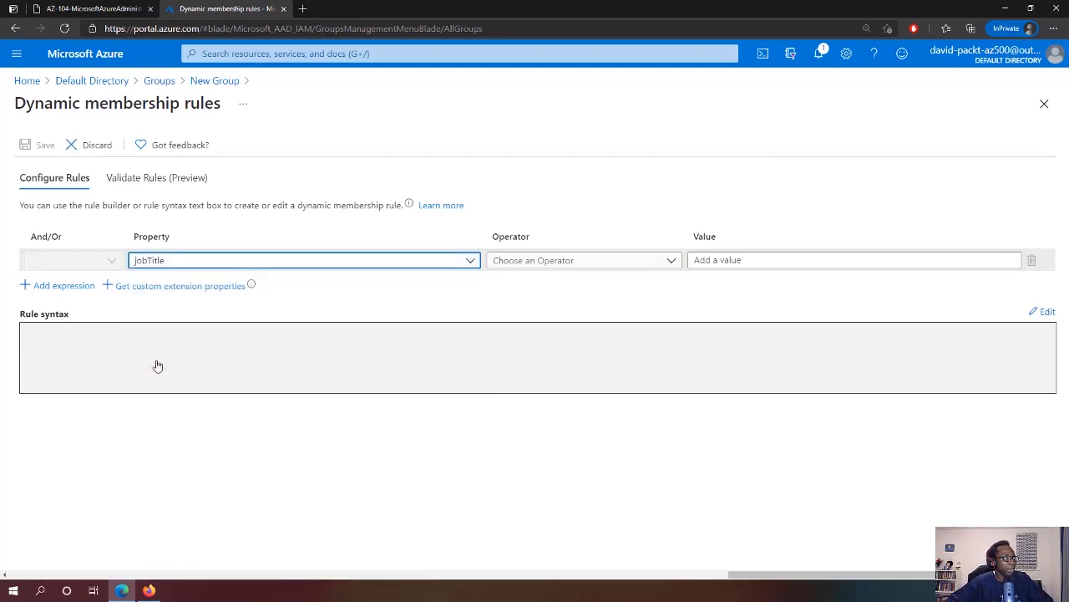
click(581, 262)
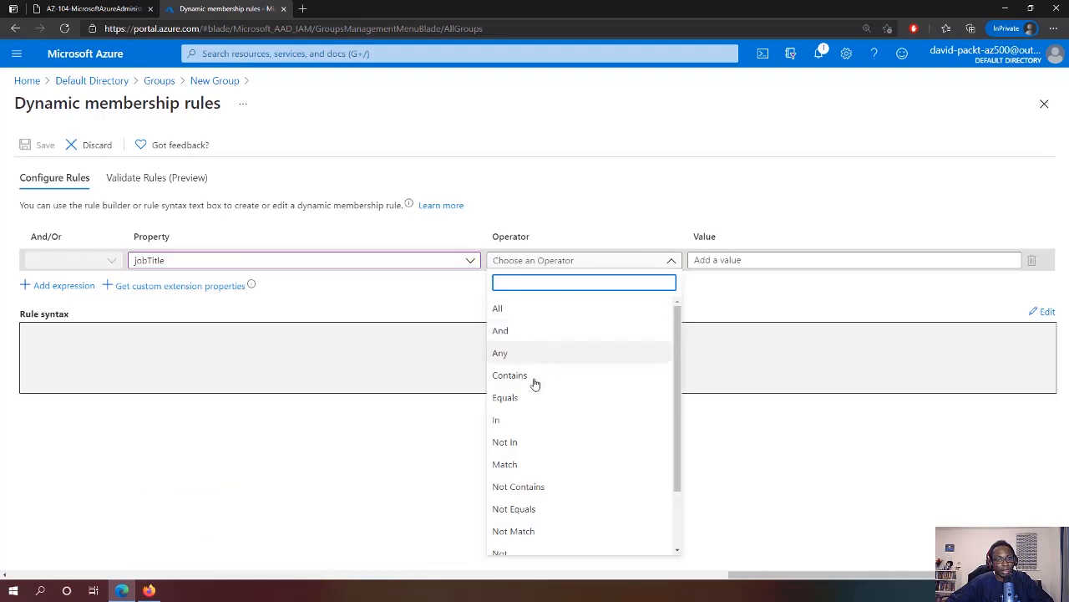
click(511, 400)
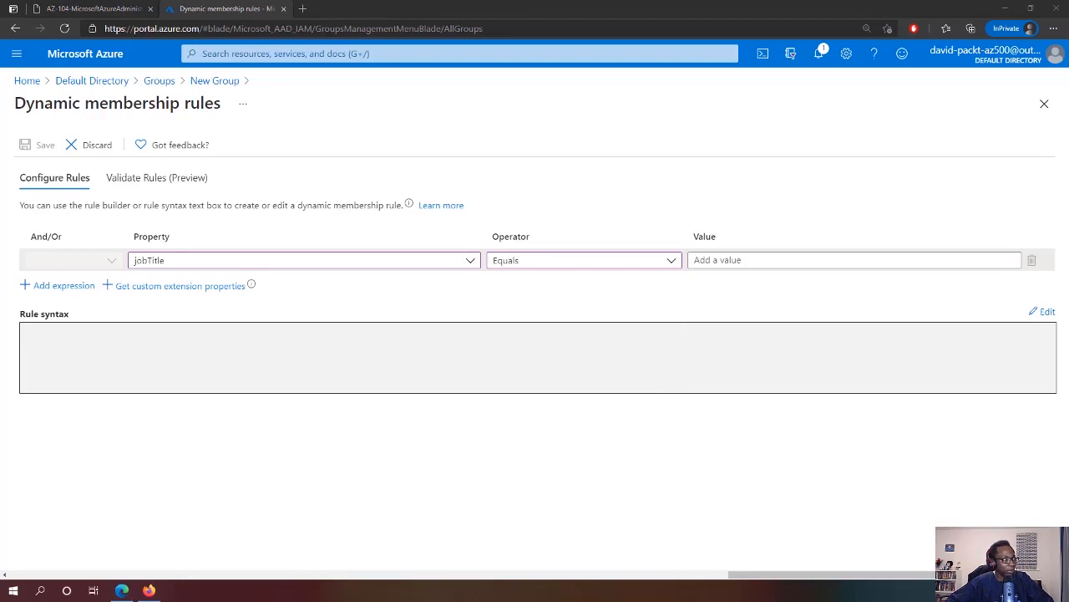
click(714, 260)
text(Cloud Administrator)
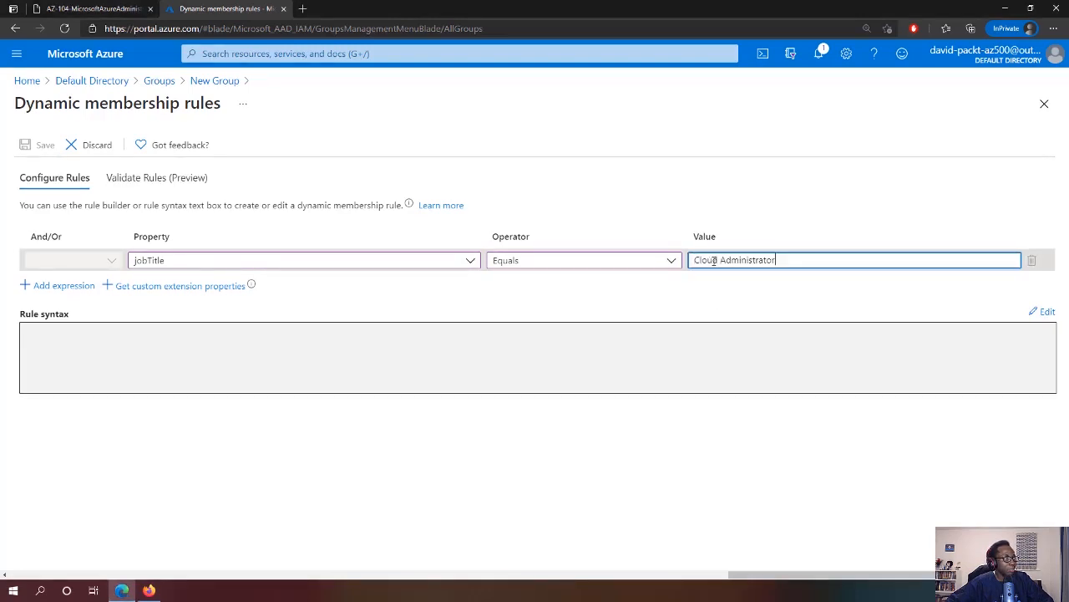
click(743, 289)
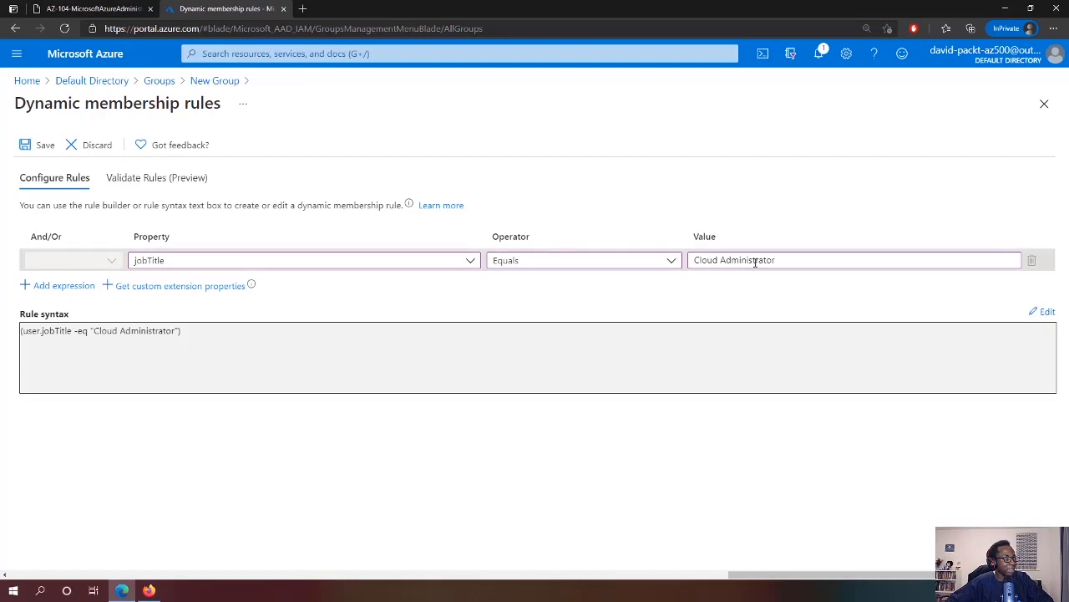
drag(196, 337, 17, 340)
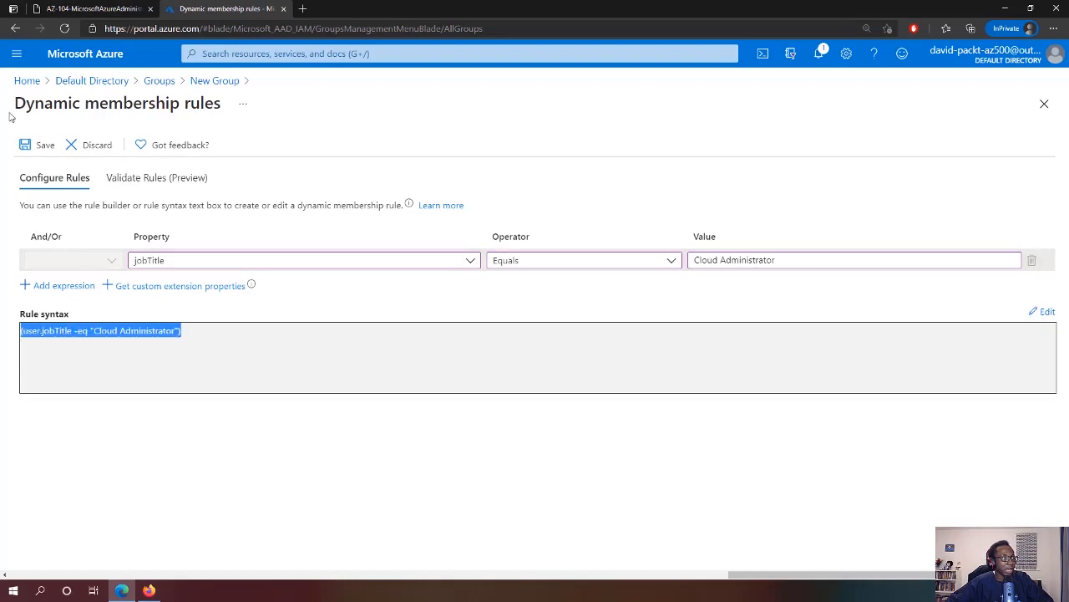
click(27, 145)
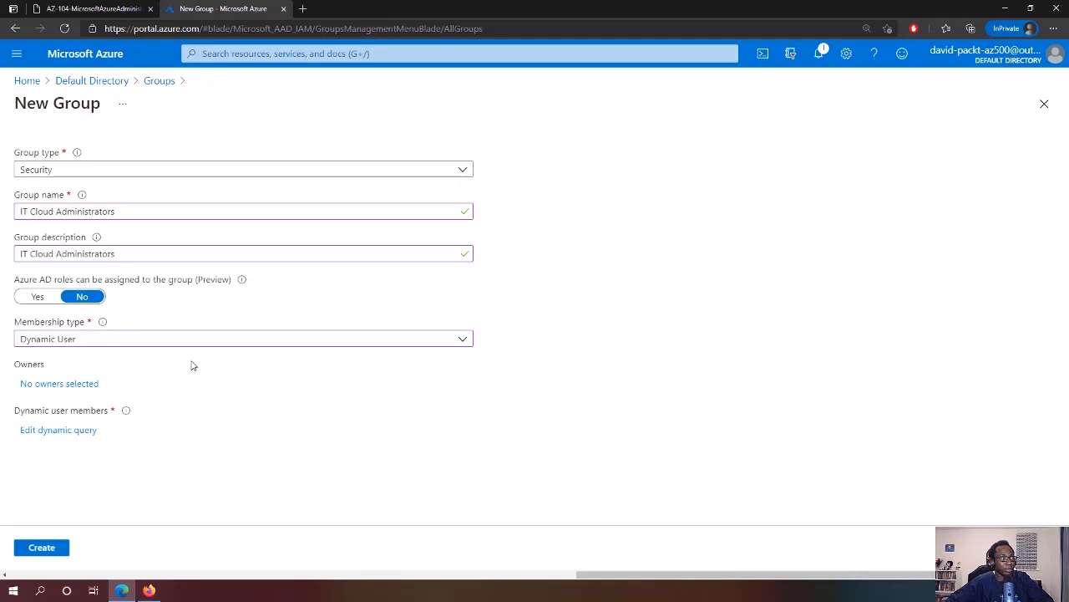
click(42, 547)
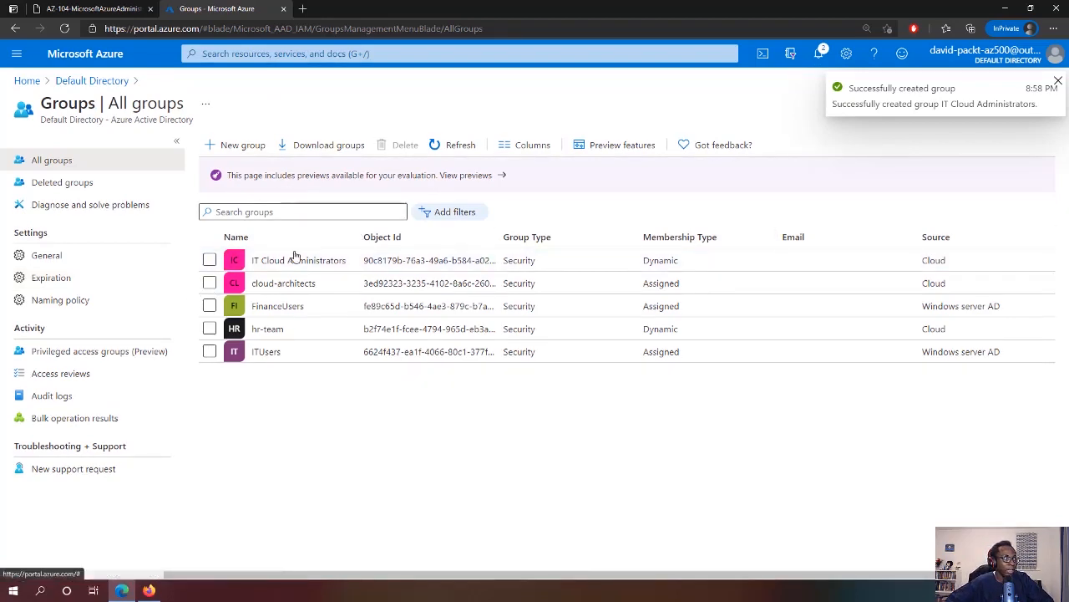
Start a new group named and described 'IT System Administrators' with Dynamic User membership
click(244, 147)
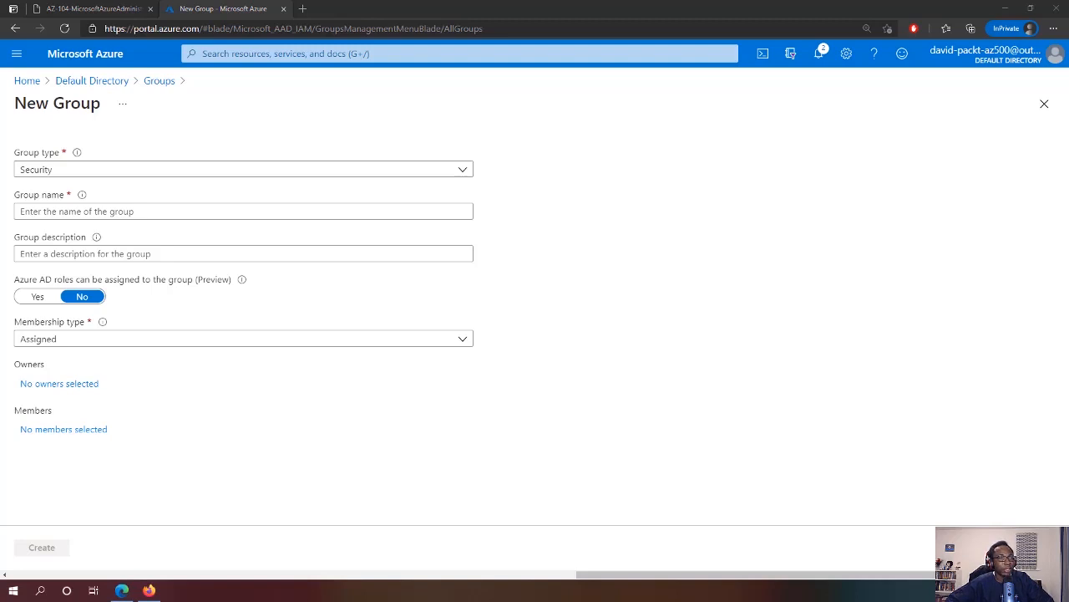
click(79, 212)
text(IT System Administrators)
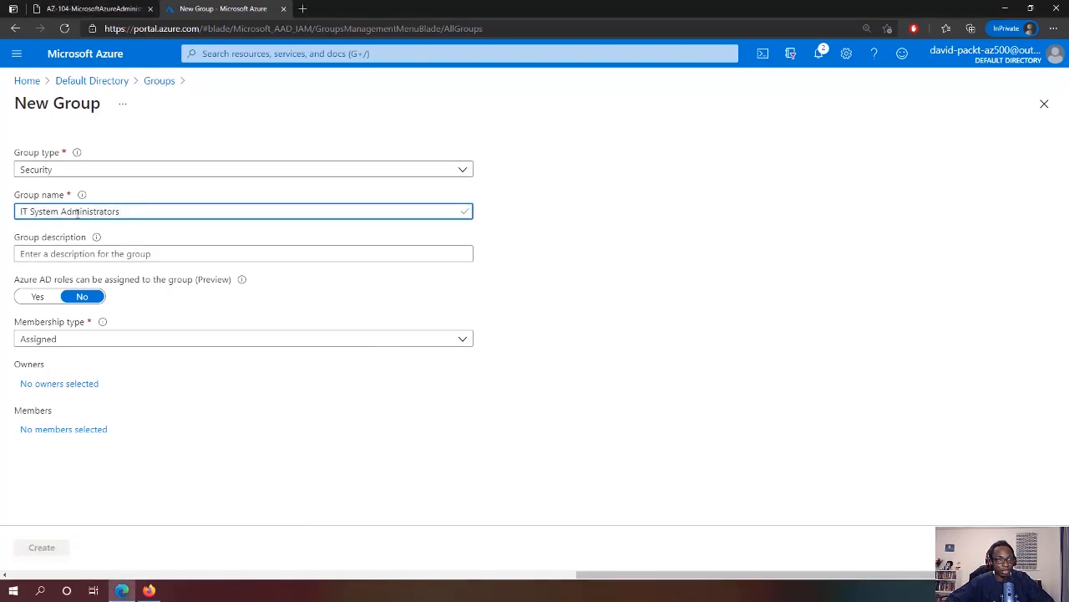
click(84, 254)
text(IT System Administrators)
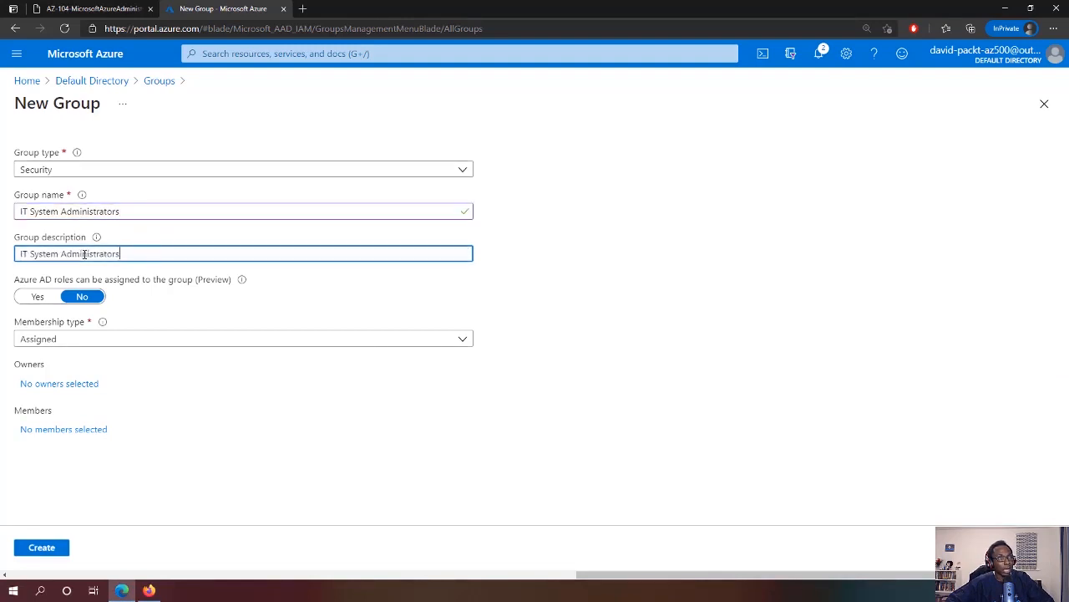
click(69, 340)
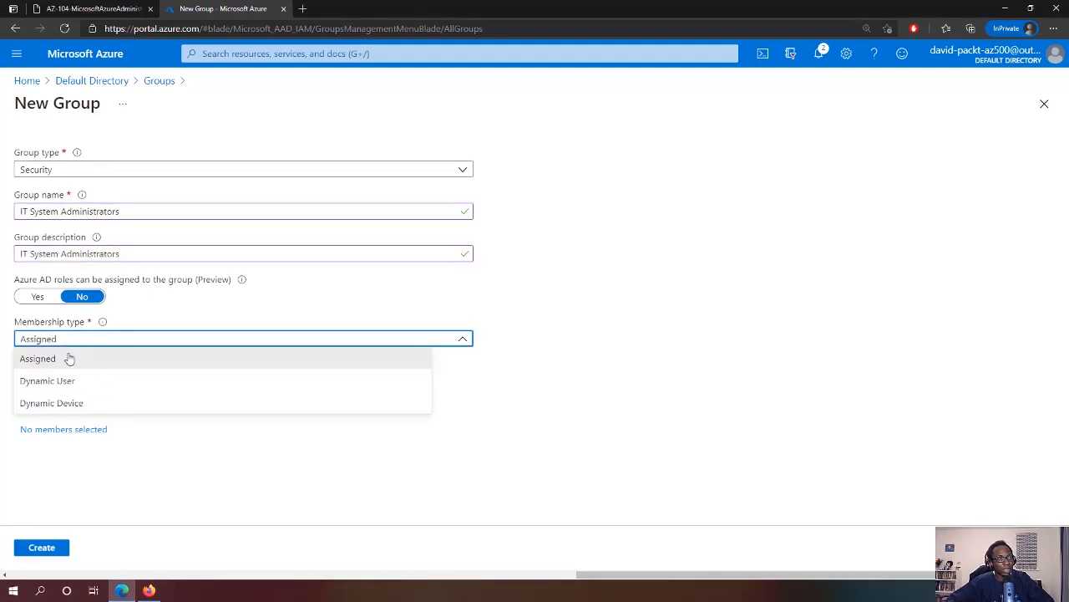
click(69, 382)
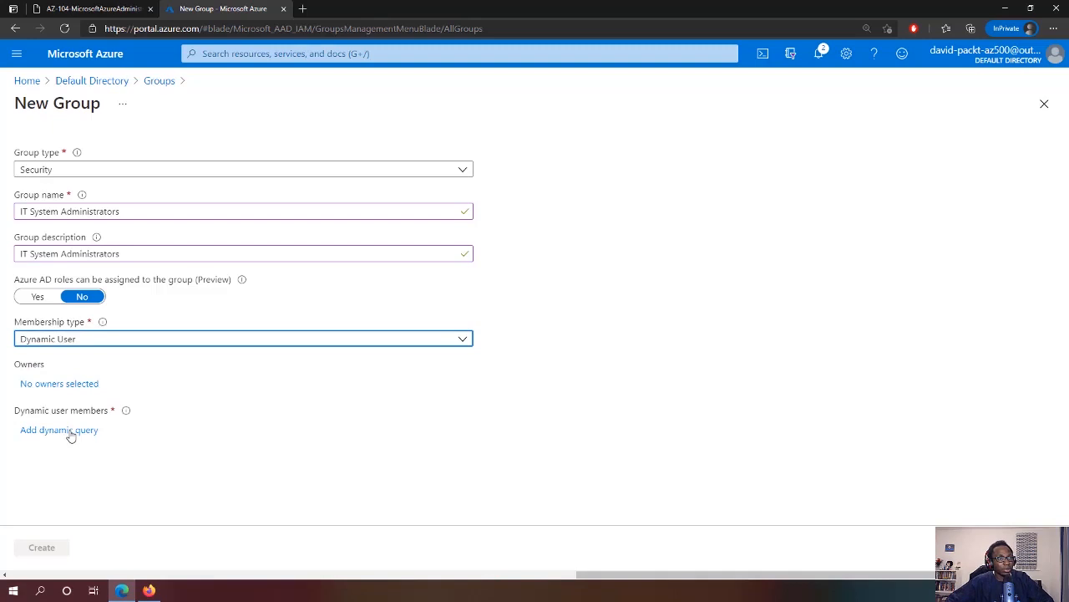
click(71, 431)
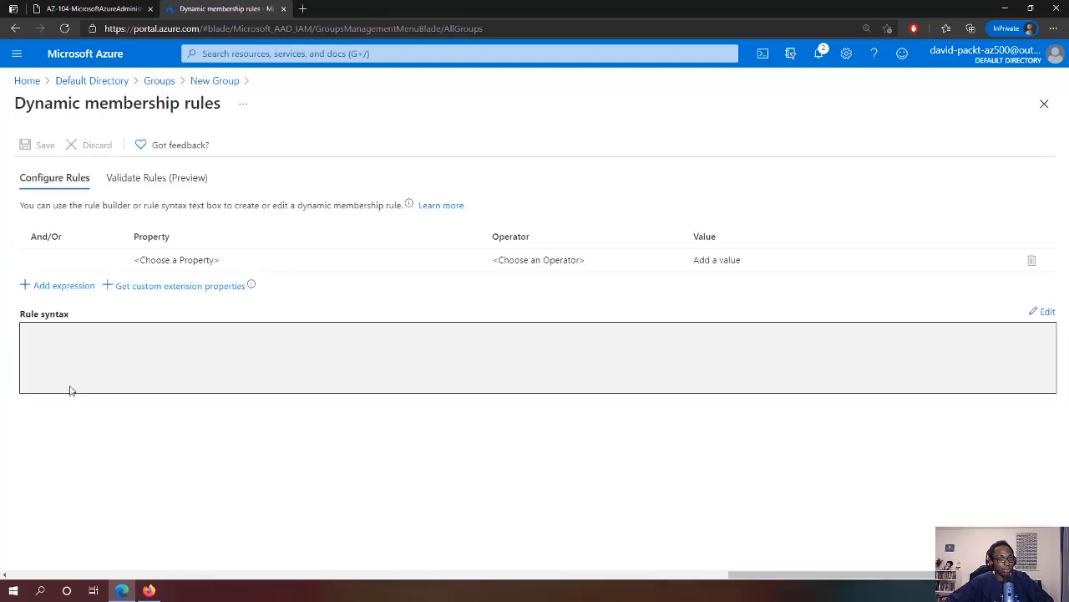
Set the rule jobTitle Equals 'System Administrator', save it, and create the group
click(470, 261)
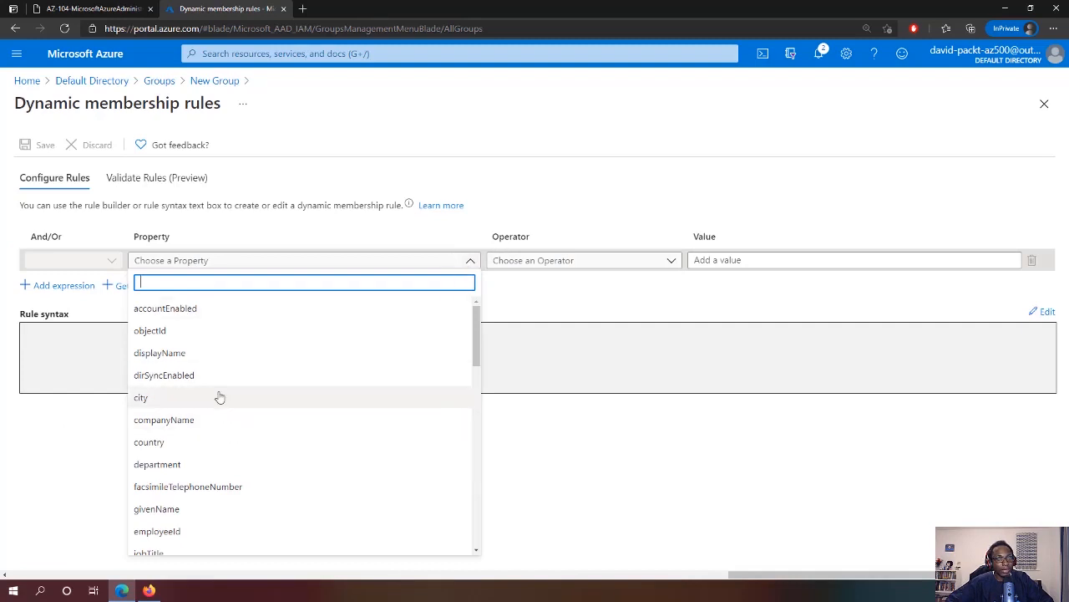
scroll(217, 396, down, 2)
click(150, 476)
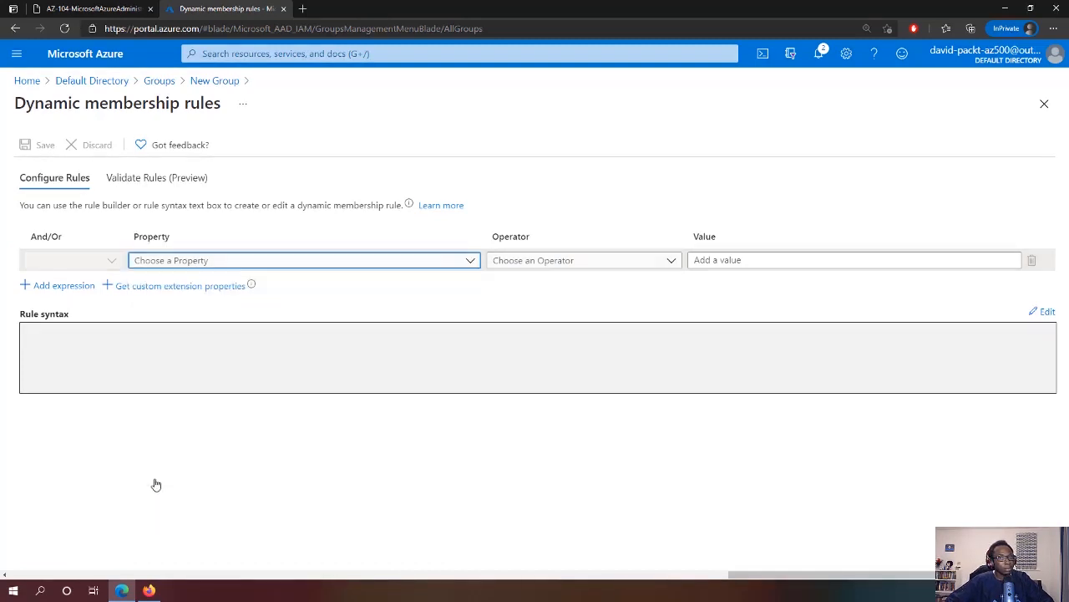
click(585, 260)
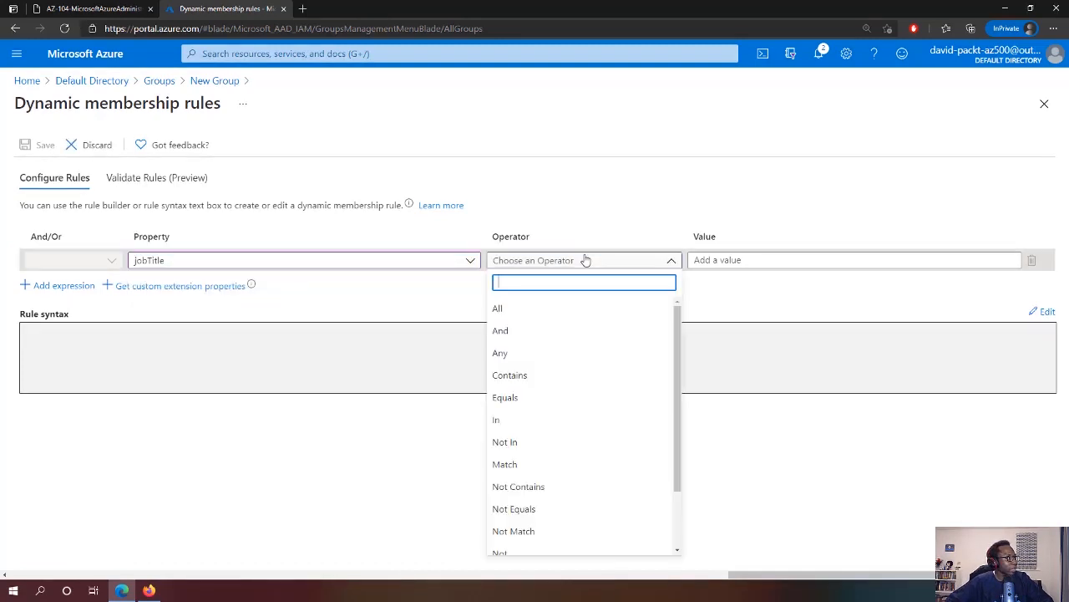
click(521, 400)
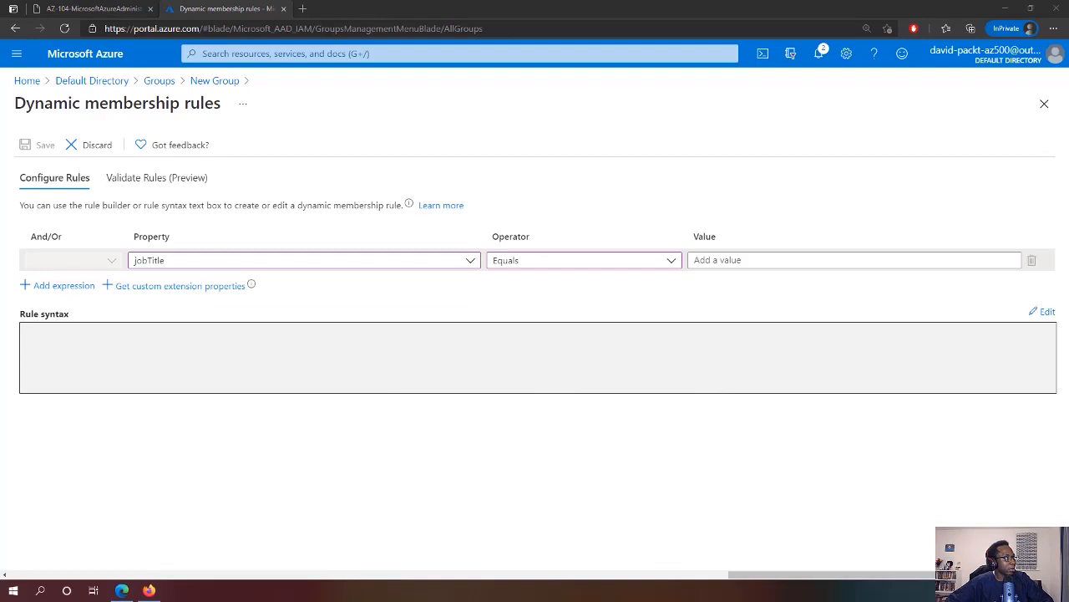
click(746, 259)
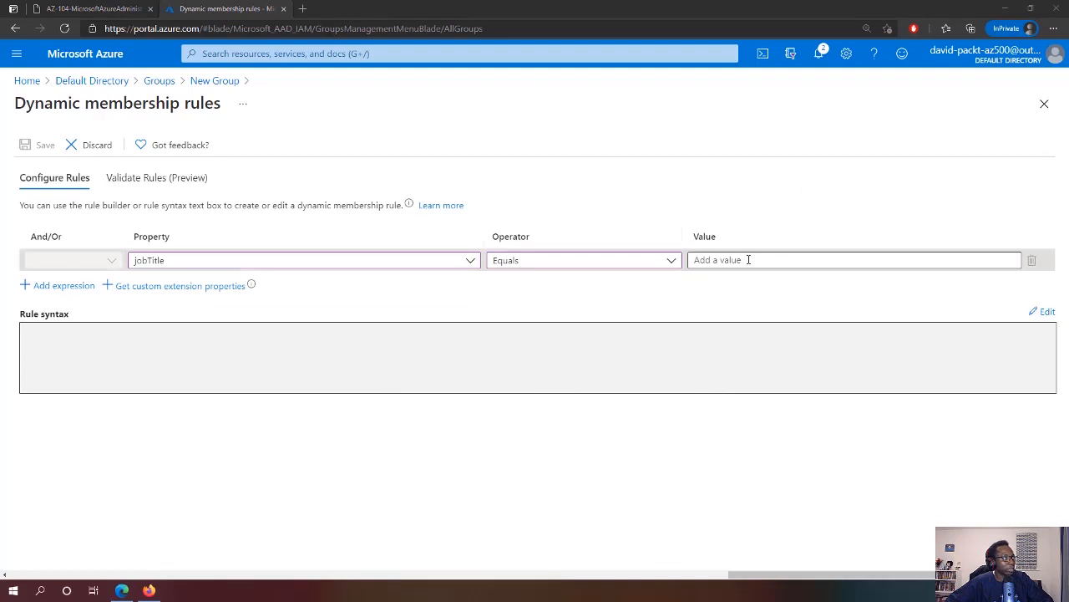
text(System Administrator)
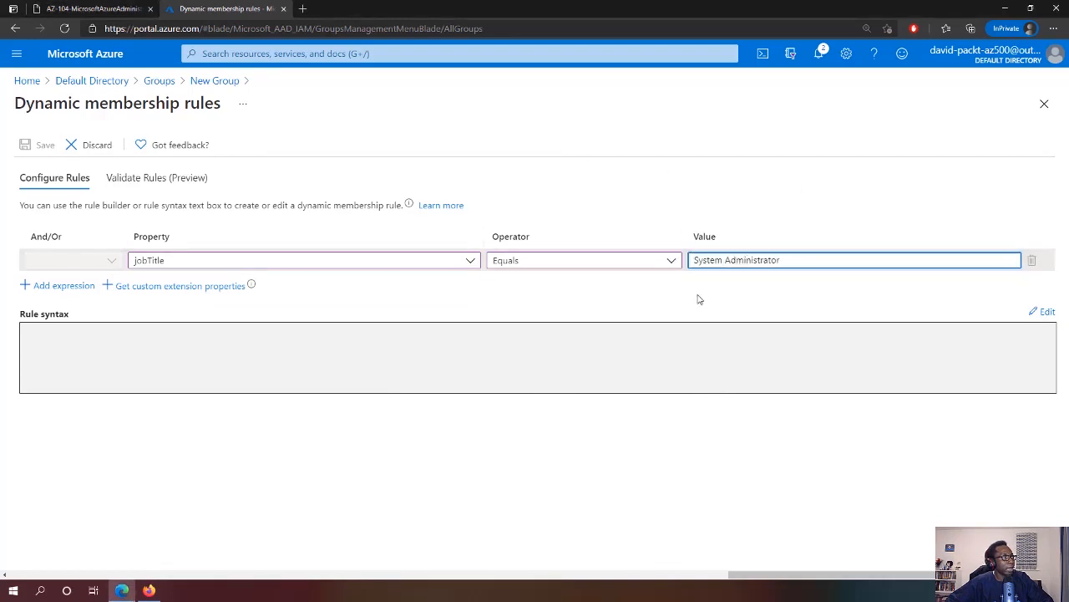
click(115, 353)
click(25, 144)
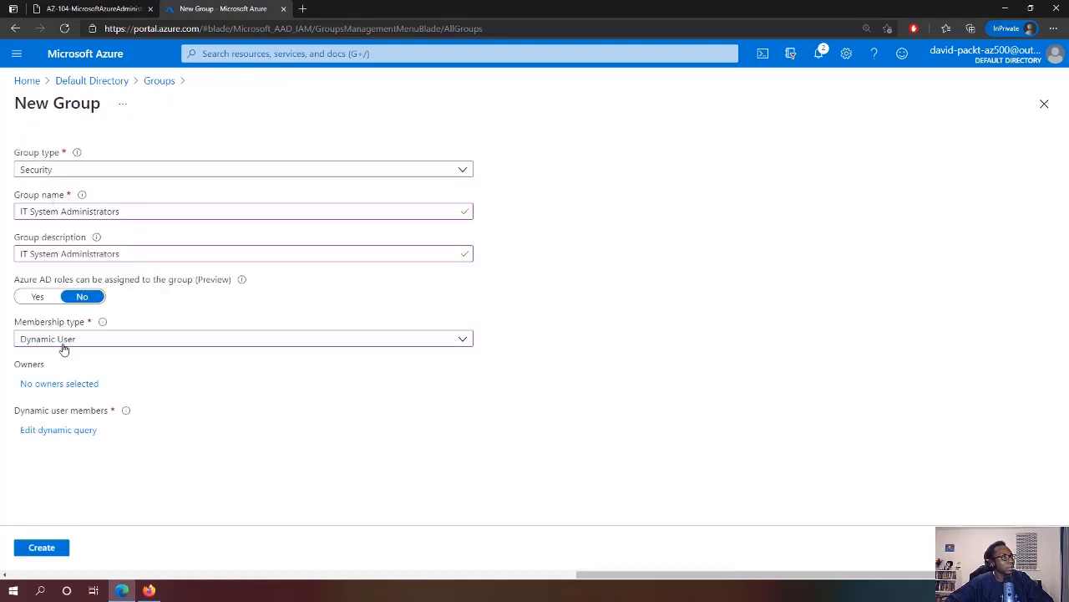
click(39, 551)
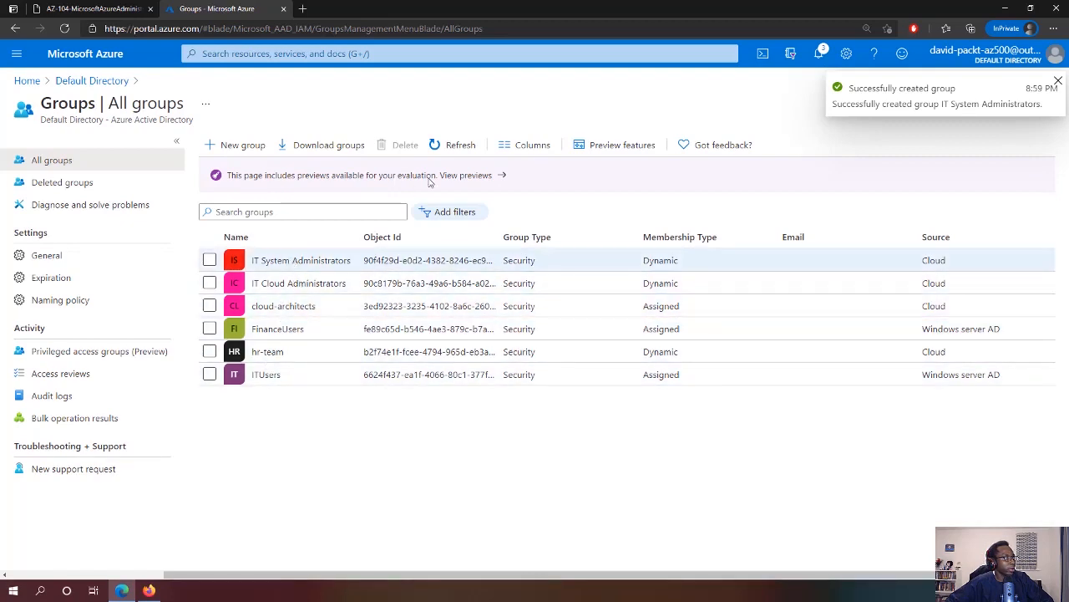
Create Security group 'IT Lab Administrators' with a matching description and Assigned membership
click(242, 146)
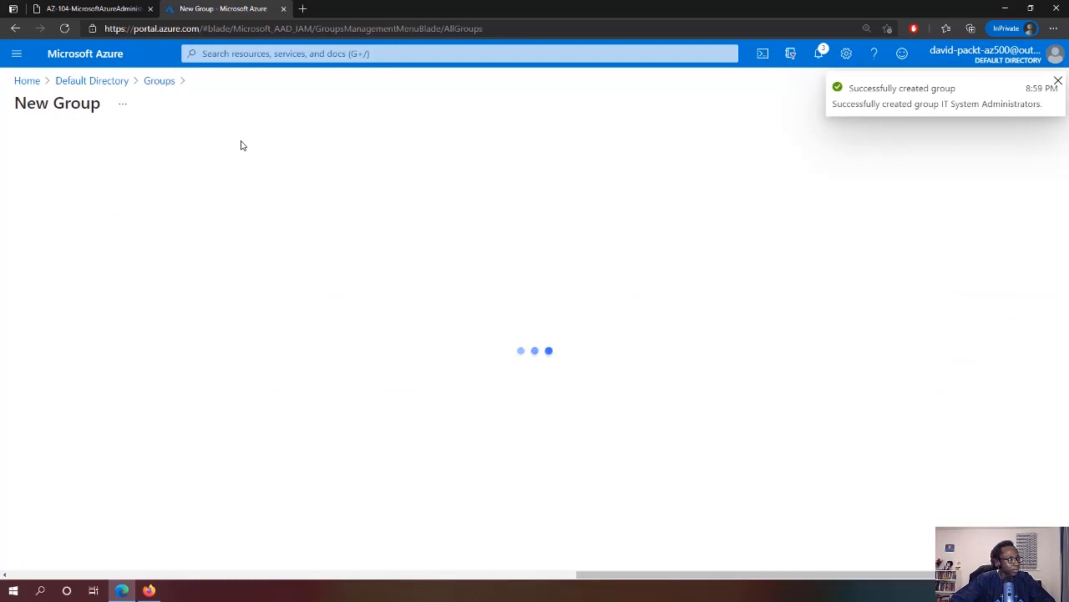
click(200, 173)
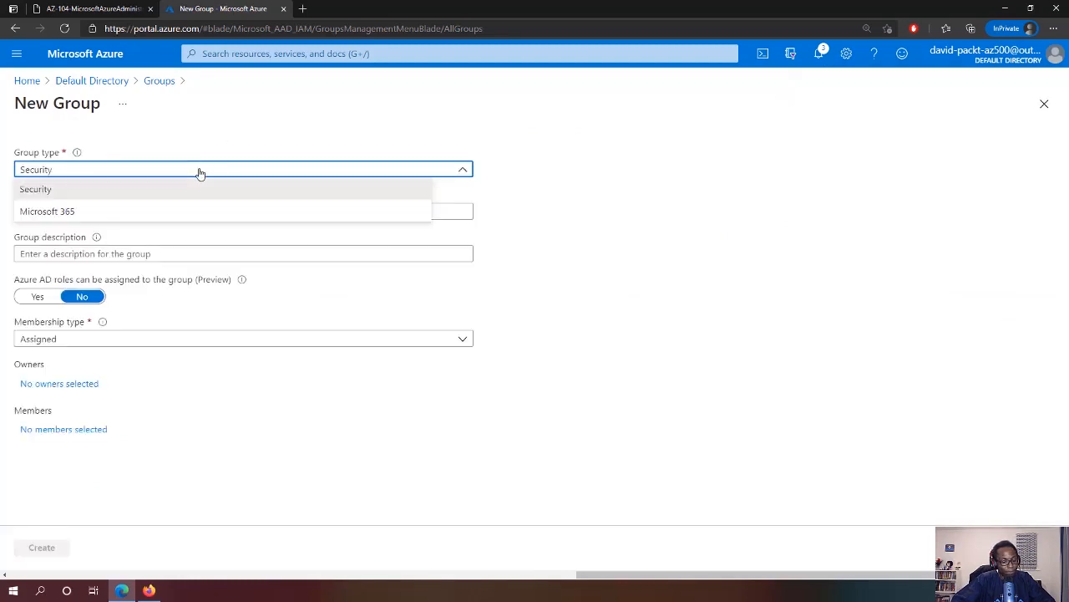
click(36, 188)
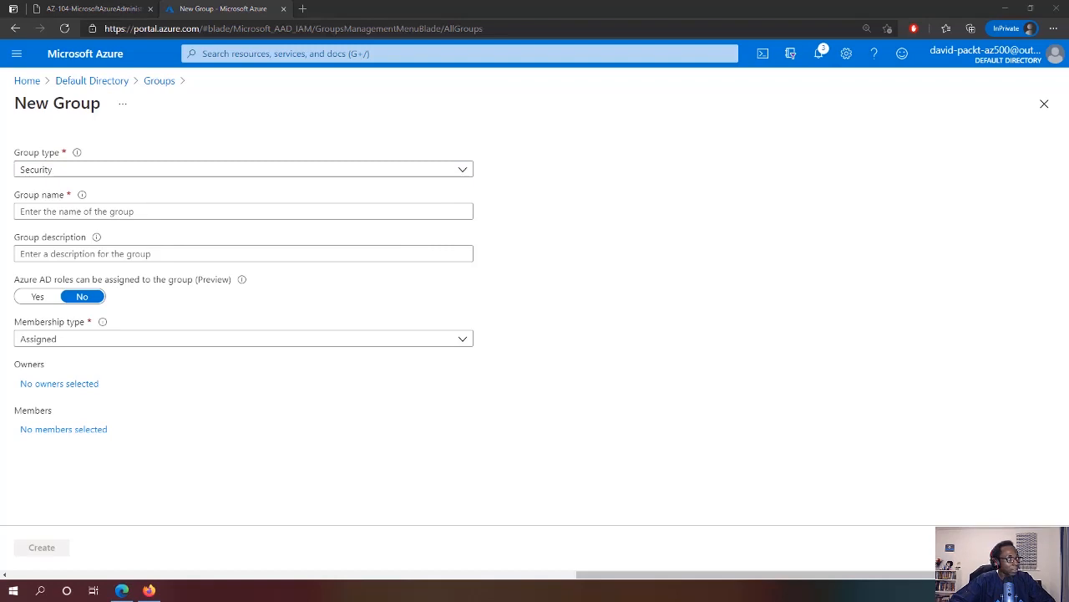
click(148, 212)
text(IT Lab Administrators)
click(77, 254)
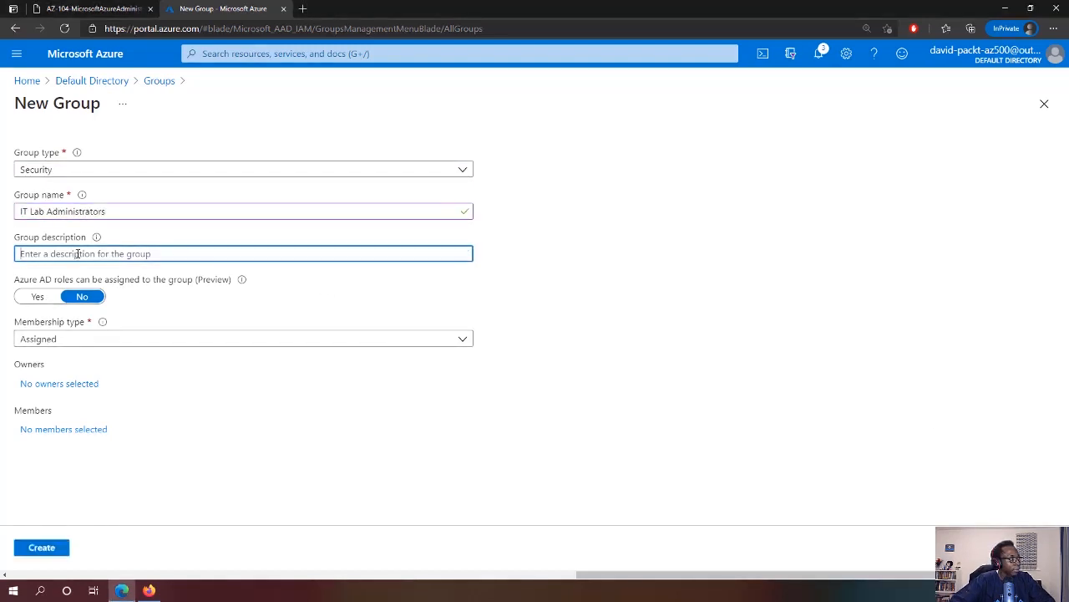
text(IT Lab Administrators)
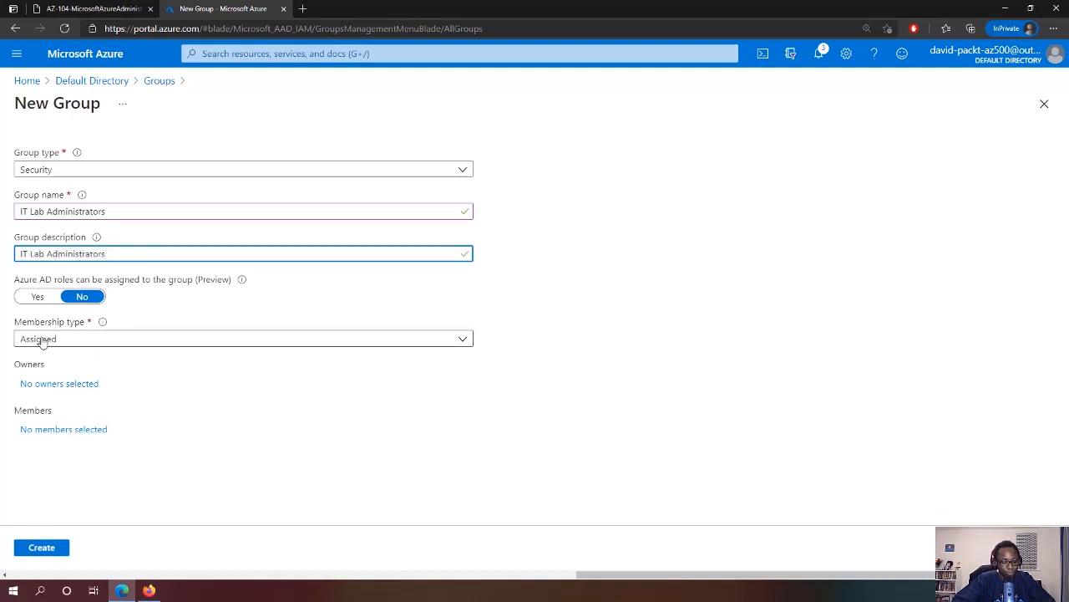
click(48, 548)
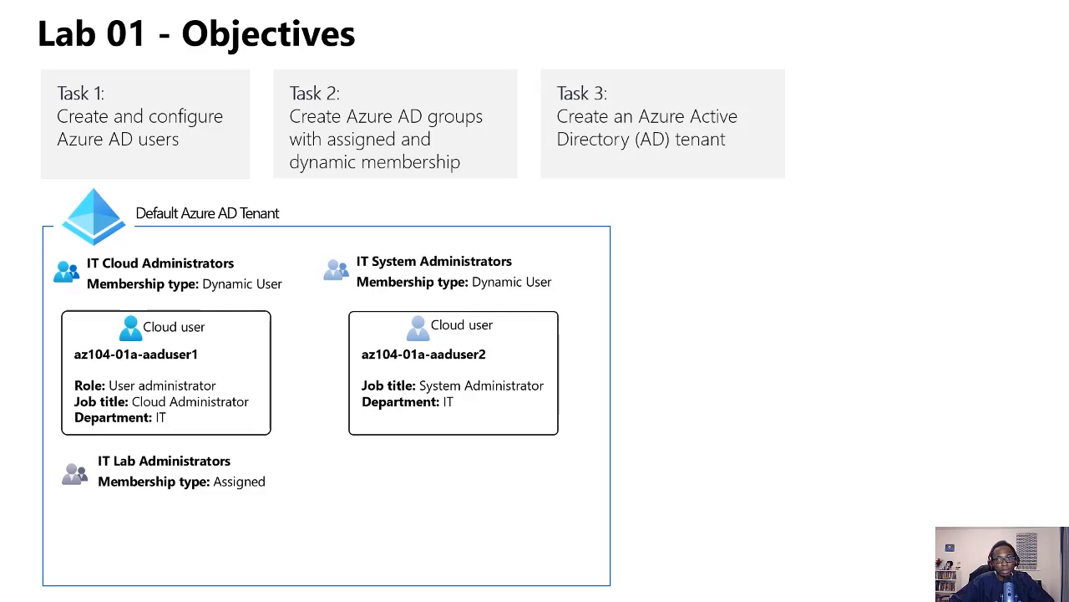
Reveal the Contoso Lab tenant box on the slide and return to the Azure portal
key(Right)
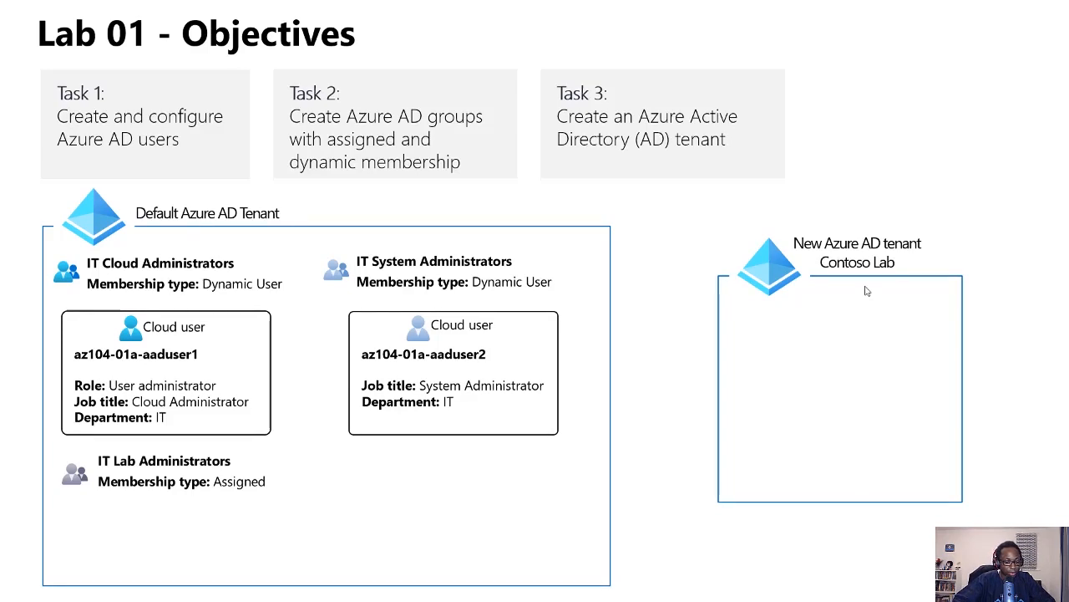
key(alt+Tab)
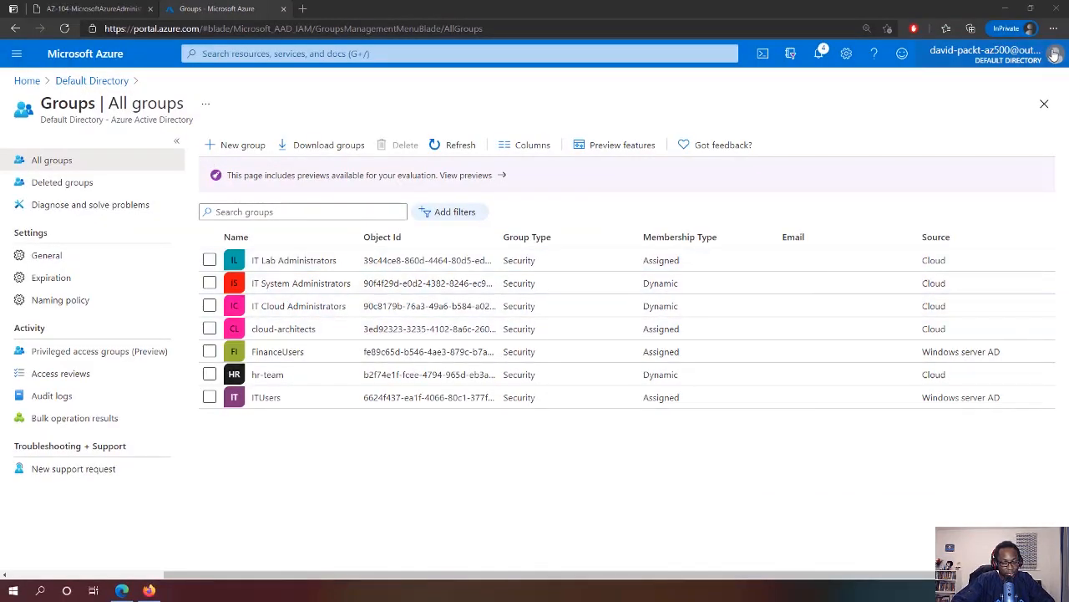
Find Azure Active Directory in the marketplace from Home and open its Create tenant form
click(77, 55)
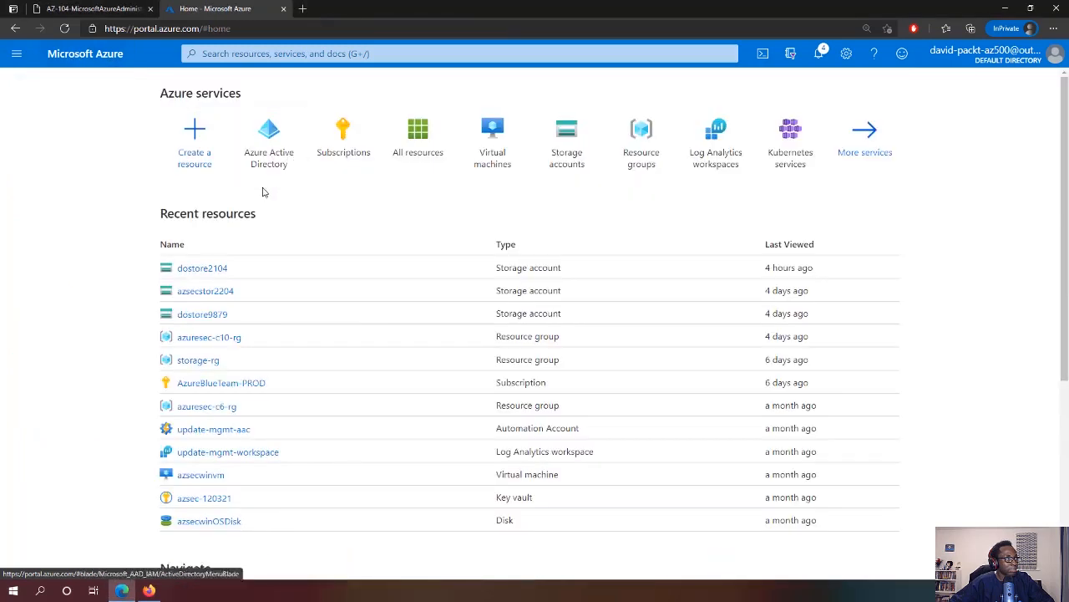
click(191, 135)
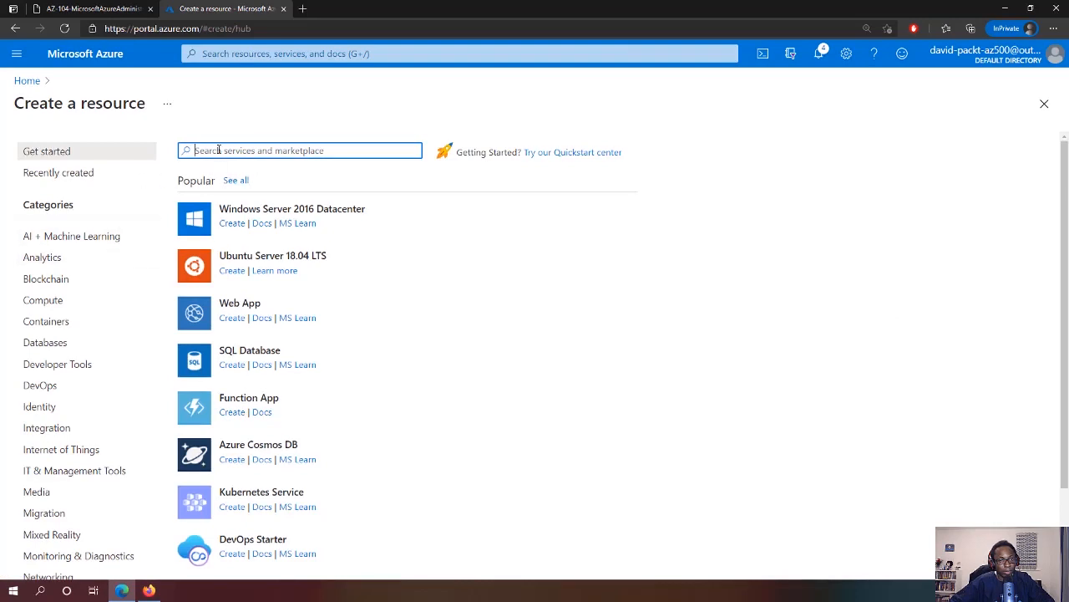
text(Active)
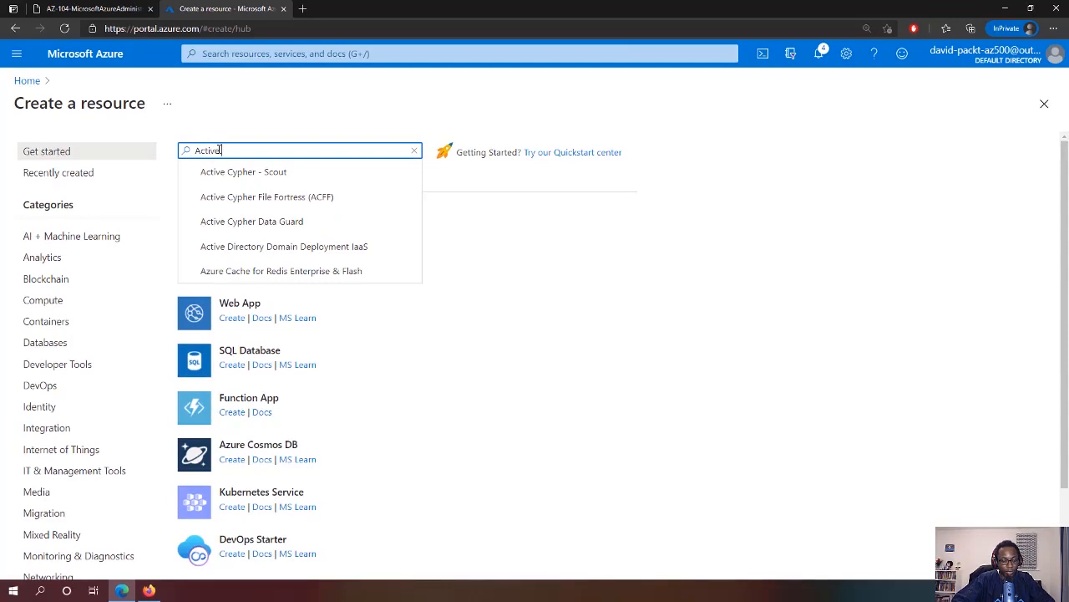
text( Direc)
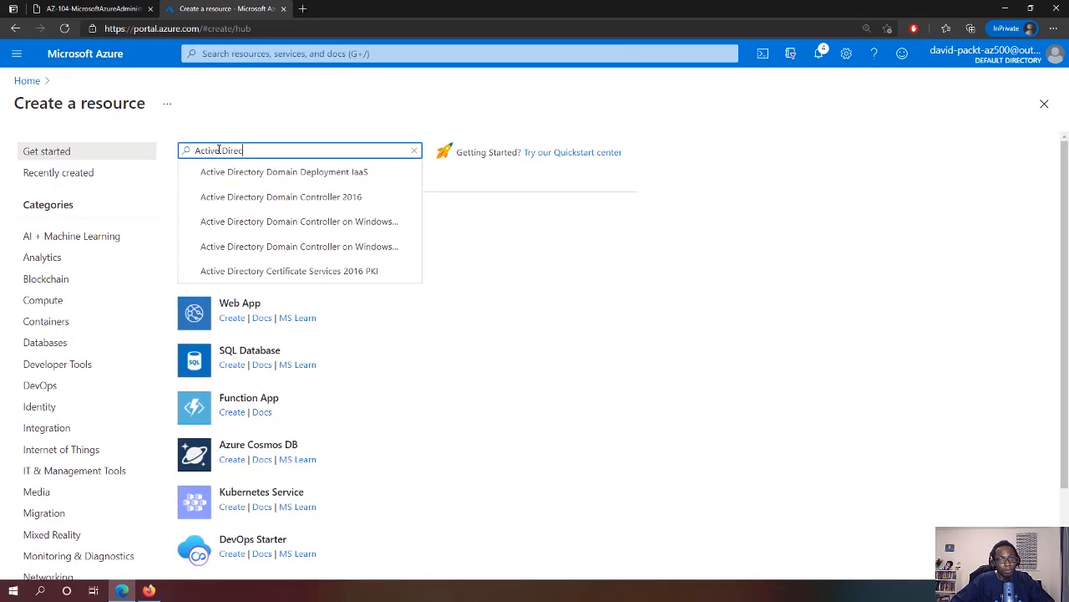
key(BackSpace)
key(BackSpace)
key(BackSpace)
key(BackSpace)
key(BackSpace)
key(BackSpace)
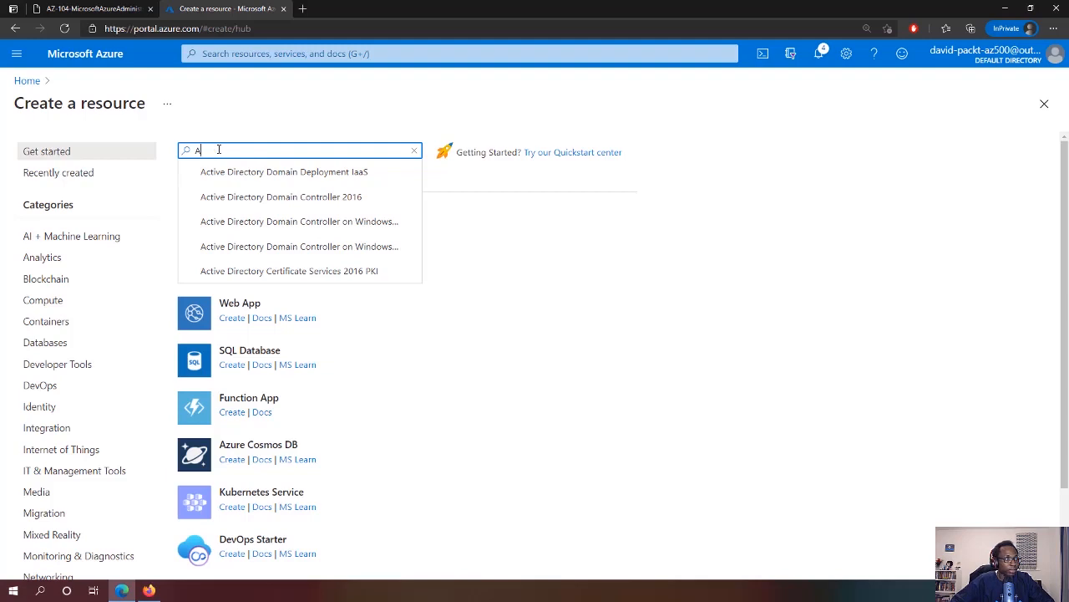
text(zure AD)
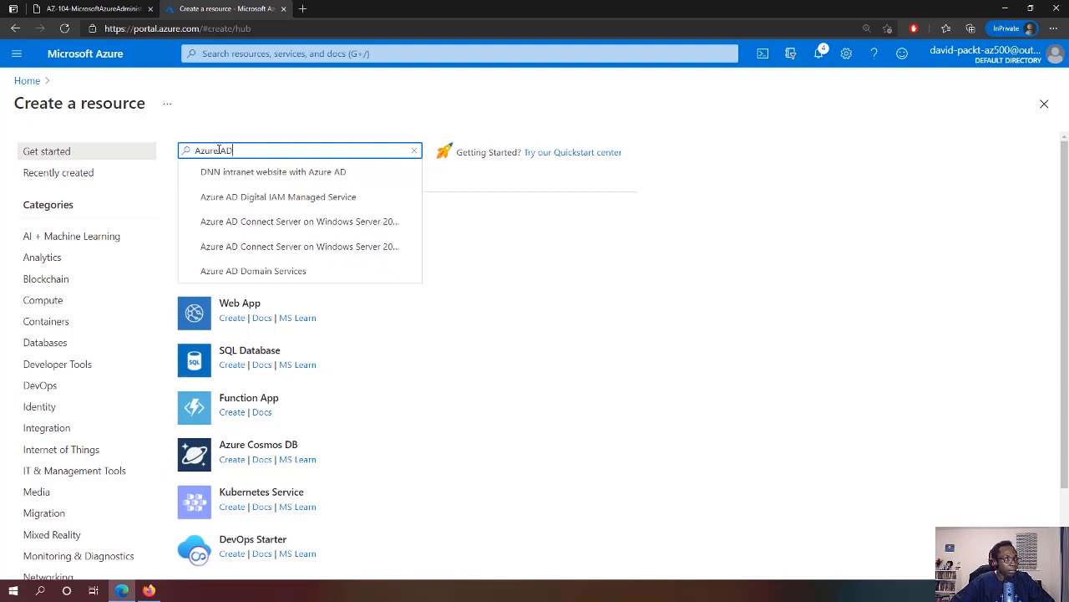
key(BackSpace)
key(BackSpace)
key(BackSpace)
key(BackSpace)
key(BackSpace)
key(BackSpace)
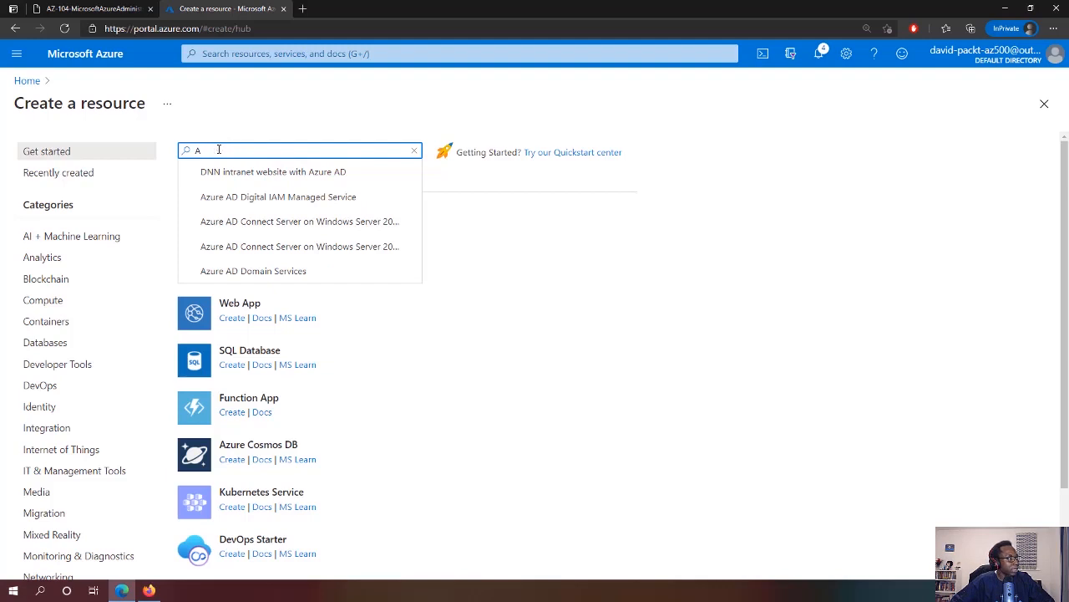
text(ctive D)
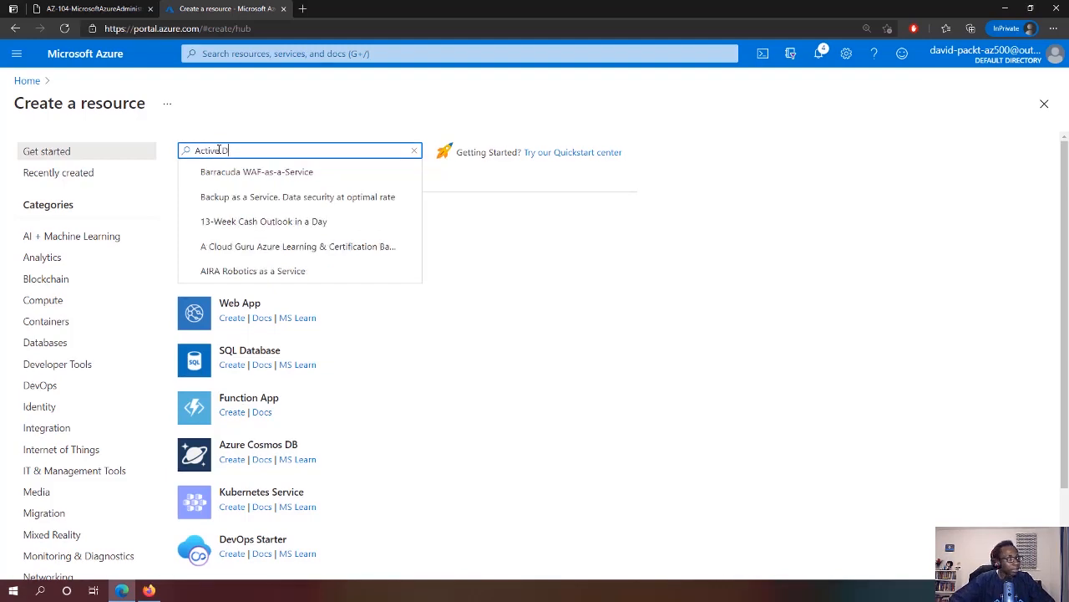
text(irect)
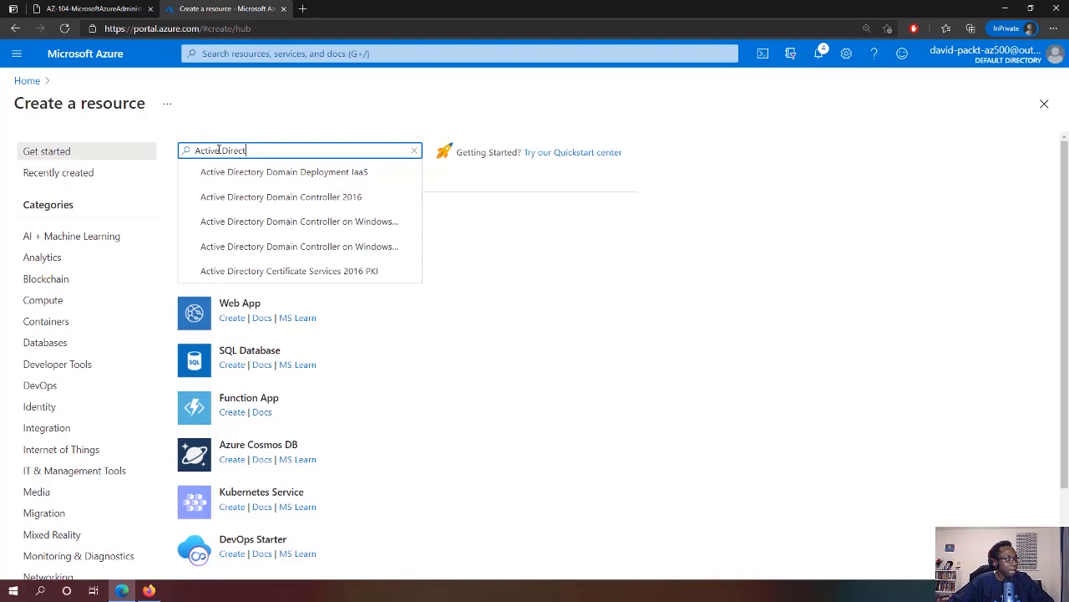
text(ory)
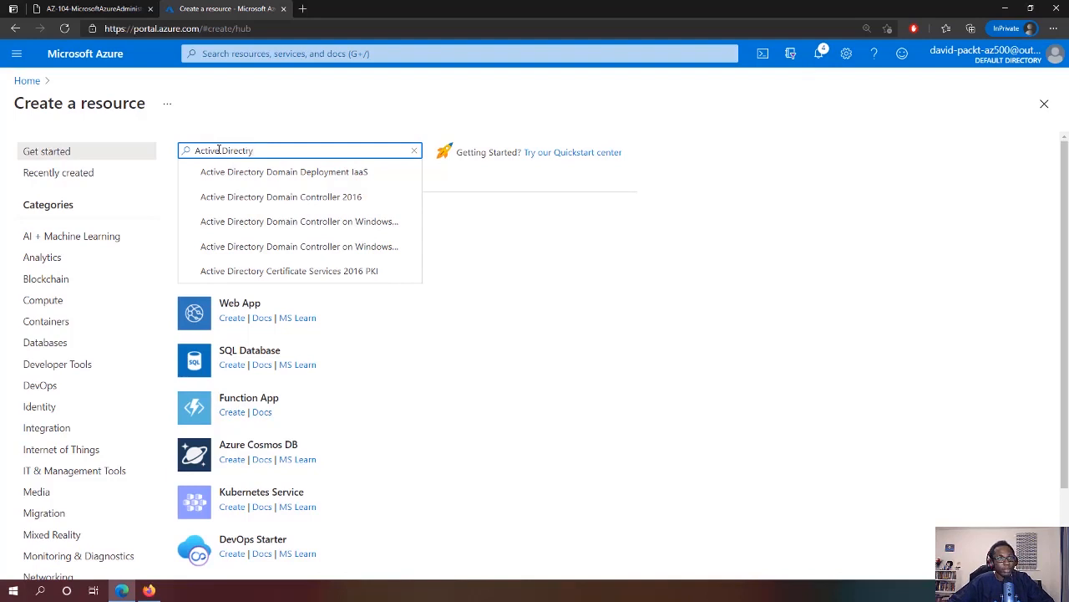
text(ory)
text(Azure)
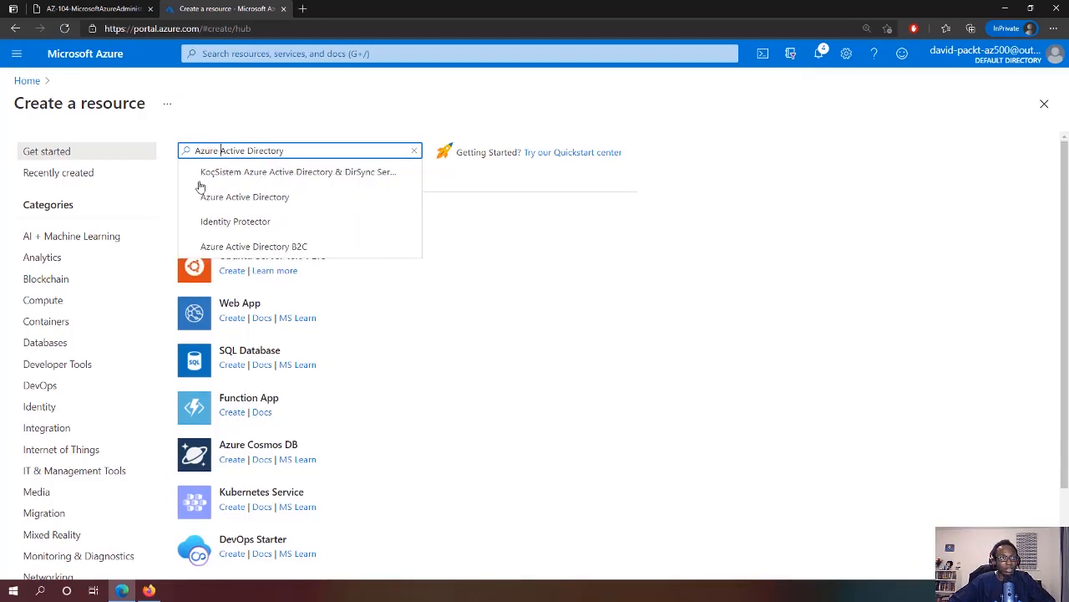
drag(314, 155, 138, 142)
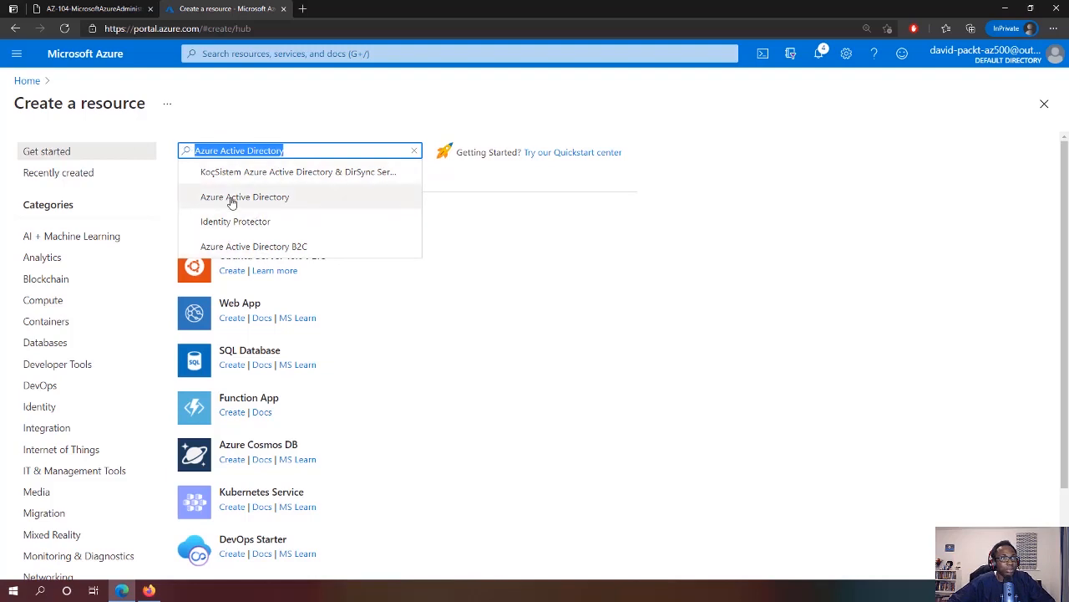
click(277, 198)
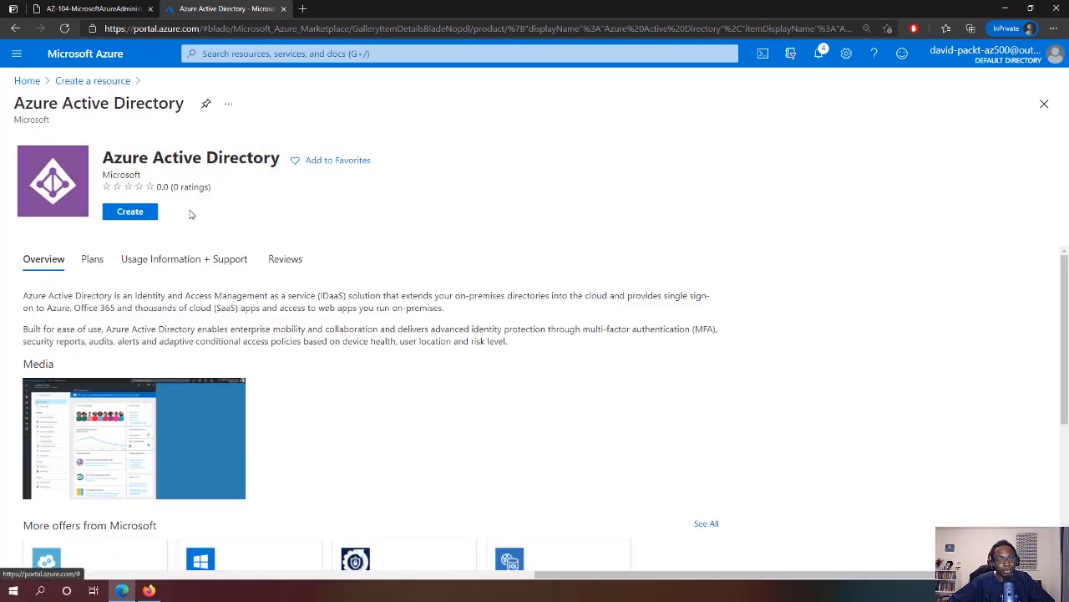
click(132, 212)
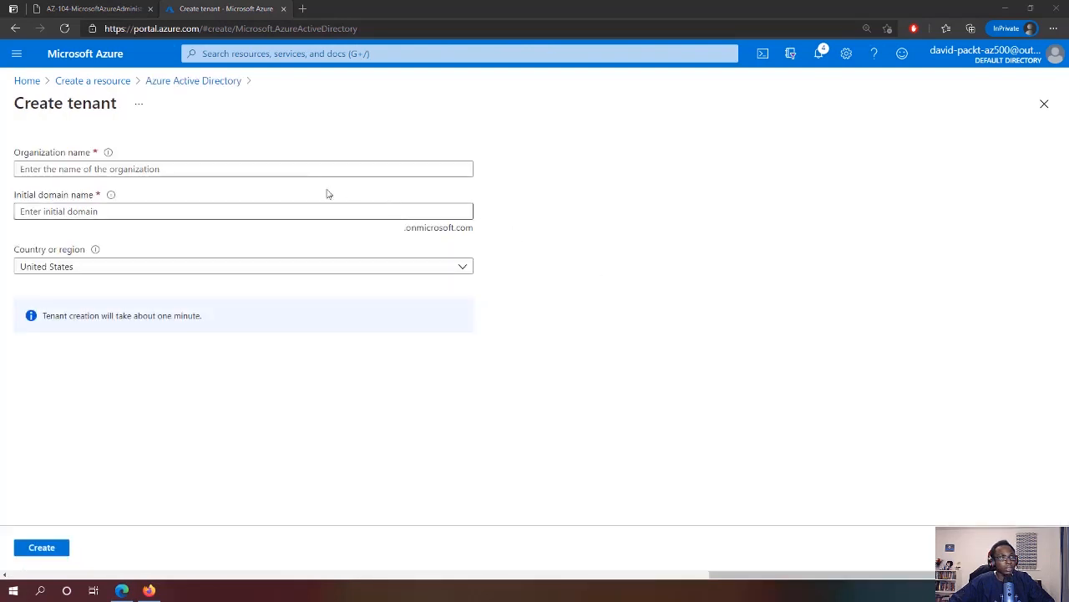
Enter organization 'Contoso Lab' and domain 'contosolab2604', then copy contosolab2604.onmicrosoft.com
click(48, 168)
text(Contoso Lab)
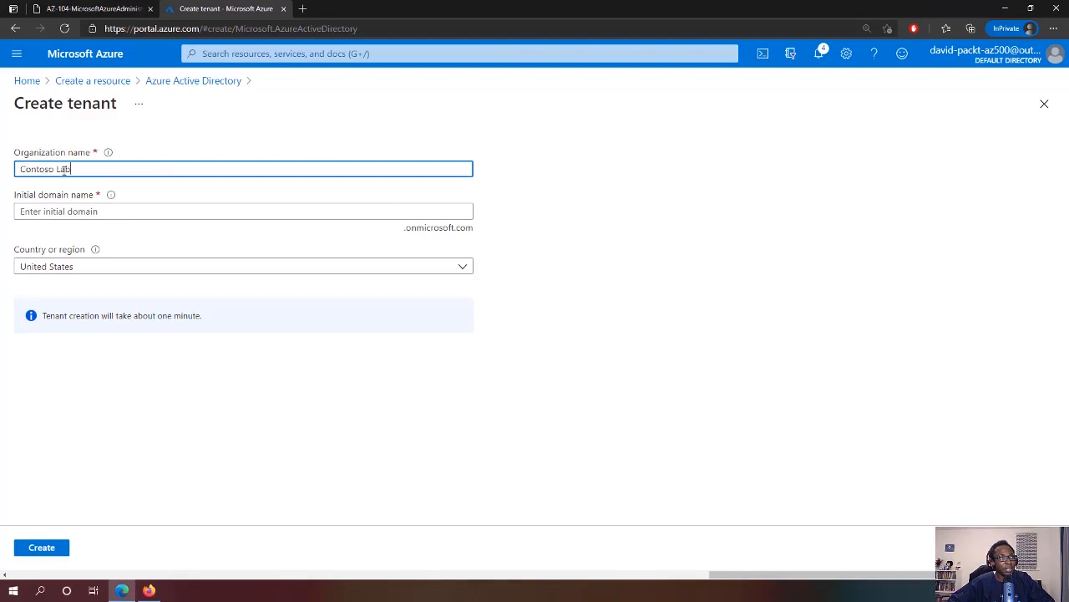
click(161, 213)
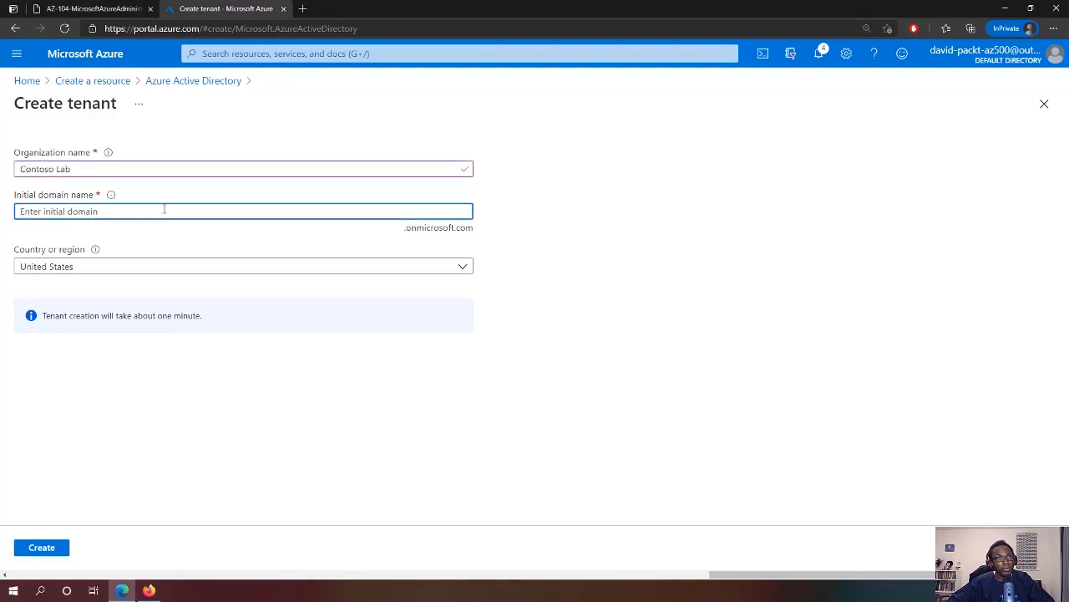
text(contoso)
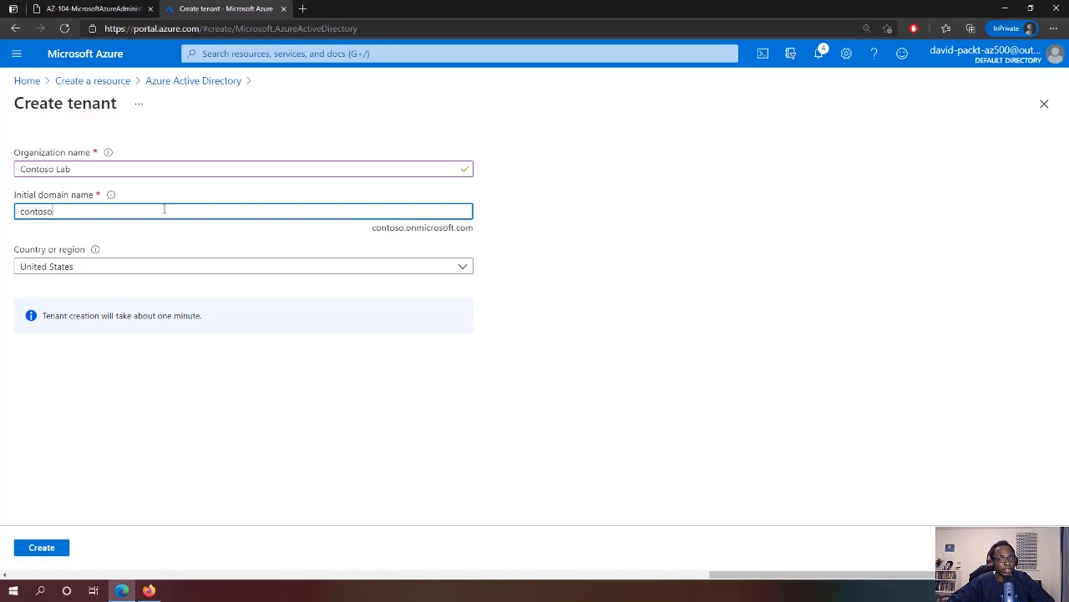
text(lab2604)
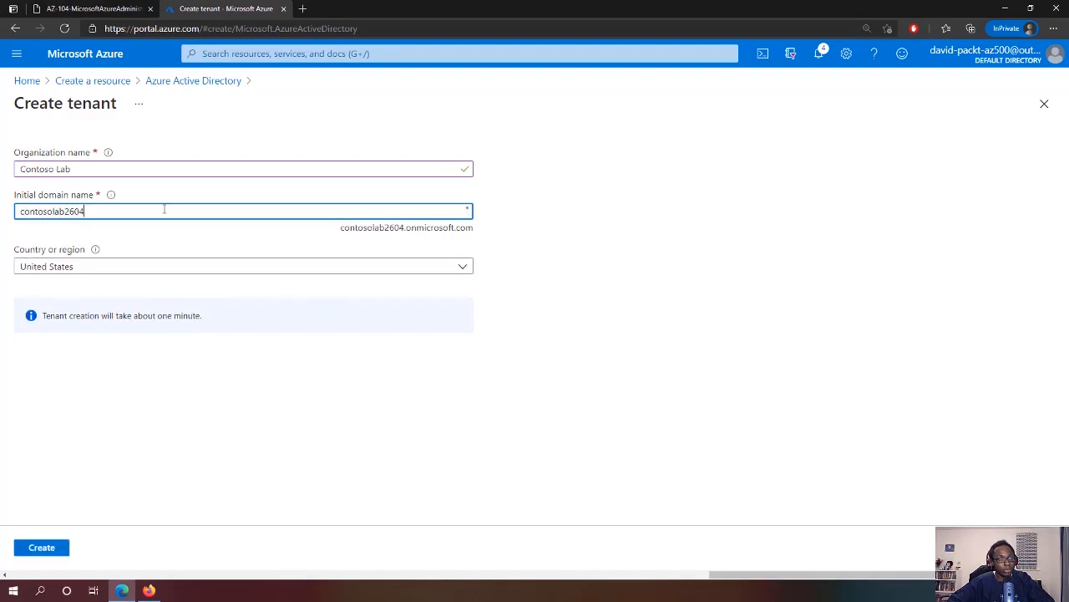
click(484, 214)
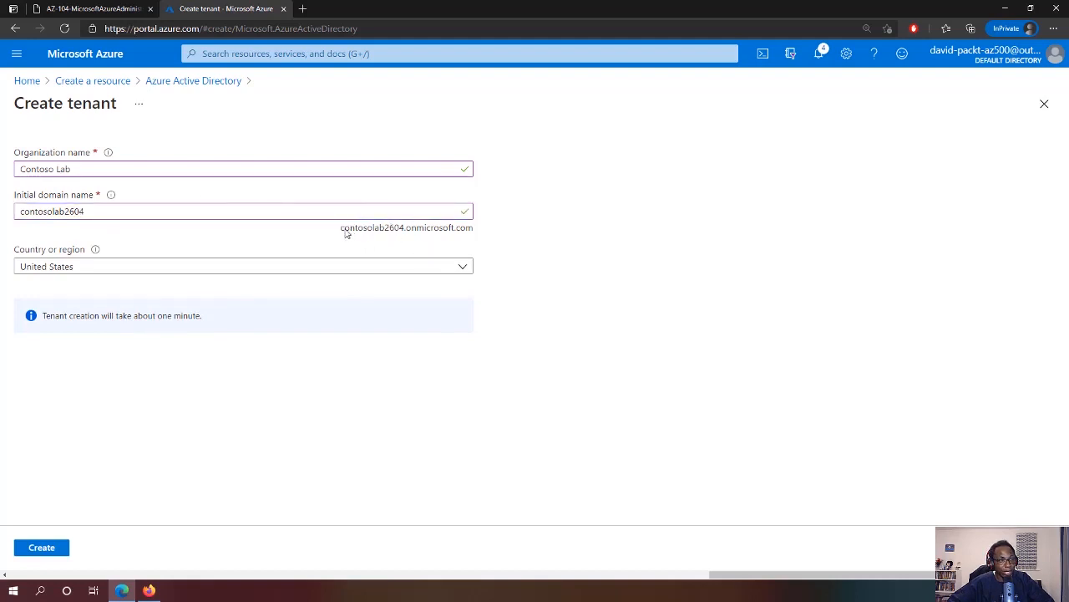
drag(340, 231, 472, 232)
right_click(449, 230)
click(485, 242)
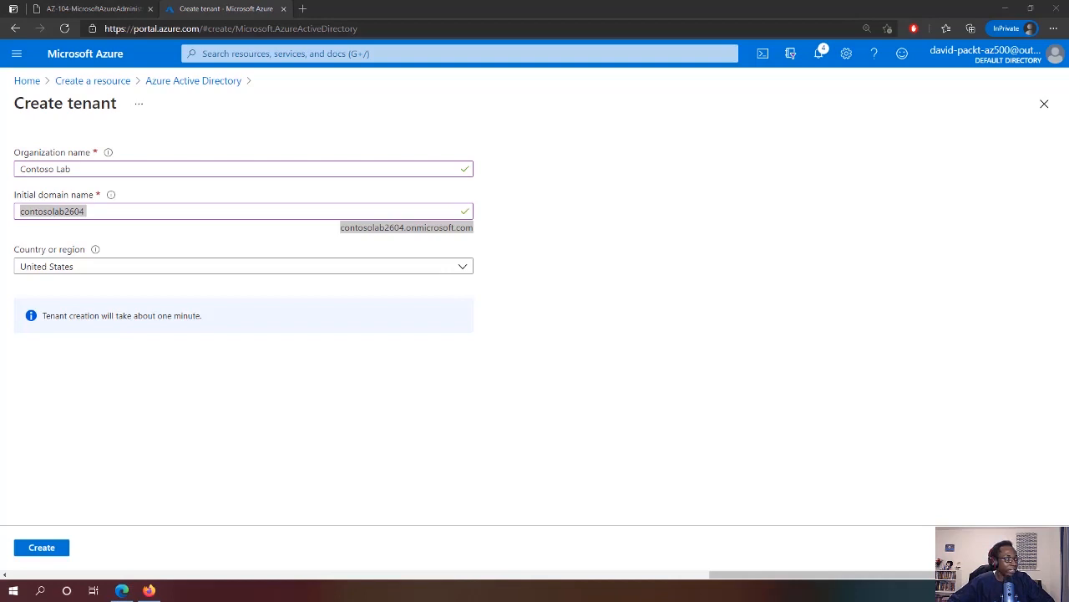
With the domain notes placed alongside, set the Contoso Lab tenant's country to United Kingdom and create it
drag(1068, 300, 681, 154)
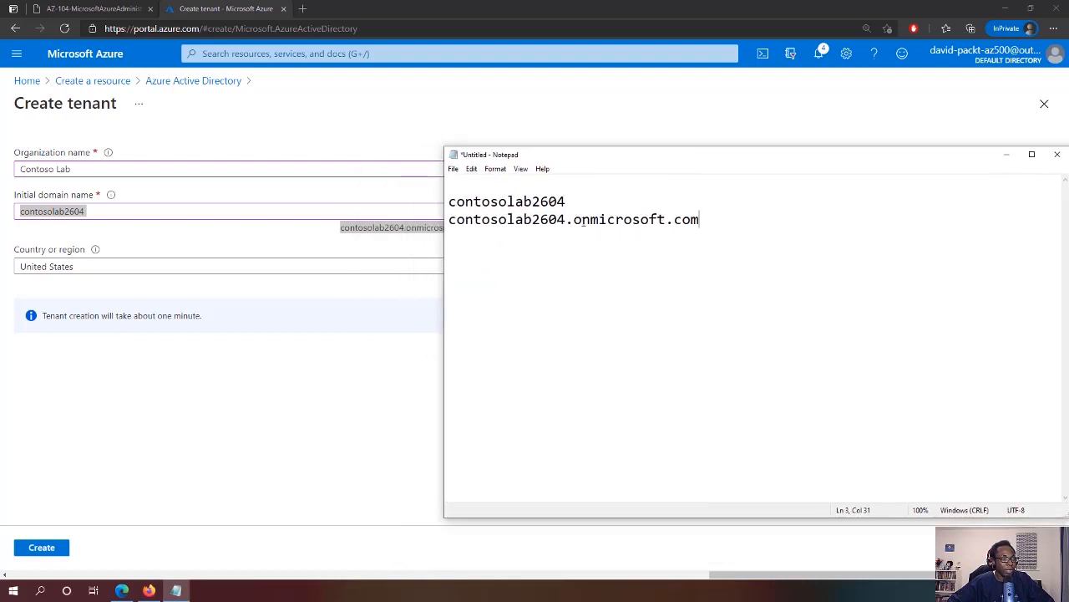
click(250, 242)
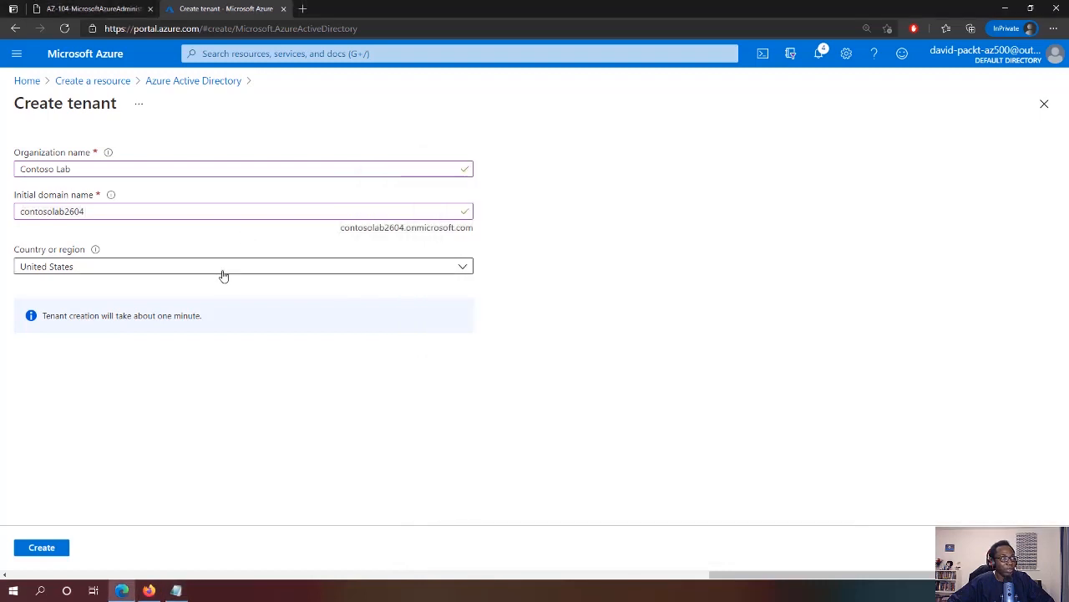
click(224, 267)
text(u)
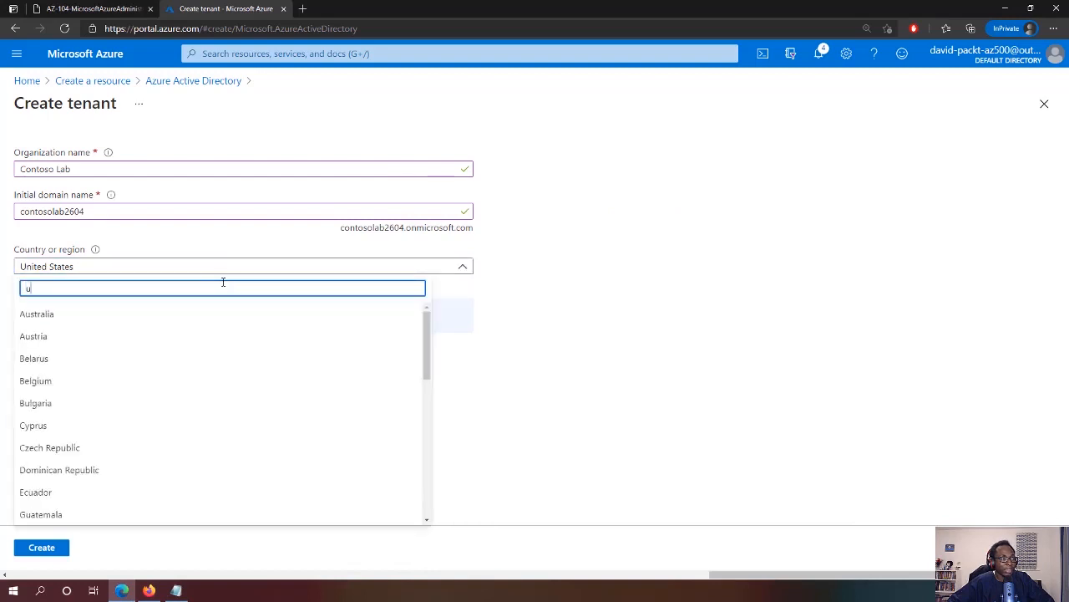
text(nited)
click(148, 338)
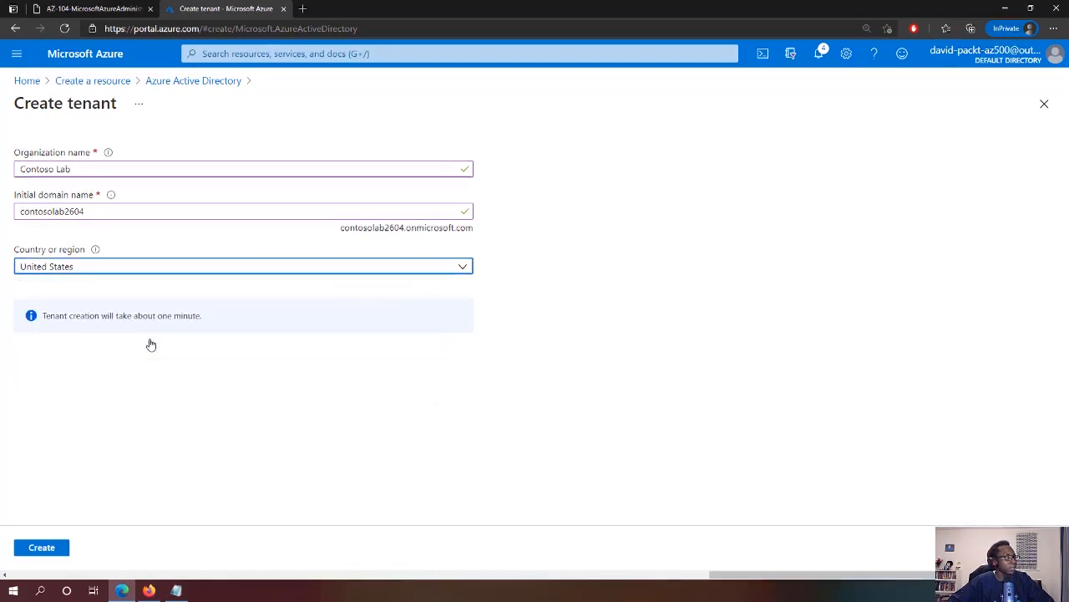
click(46, 548)
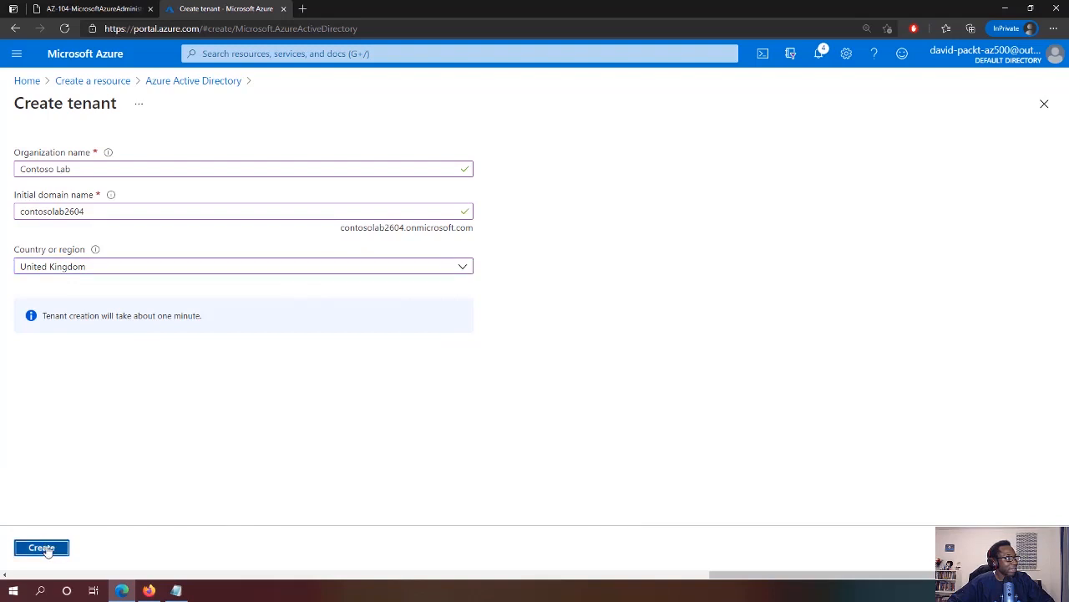
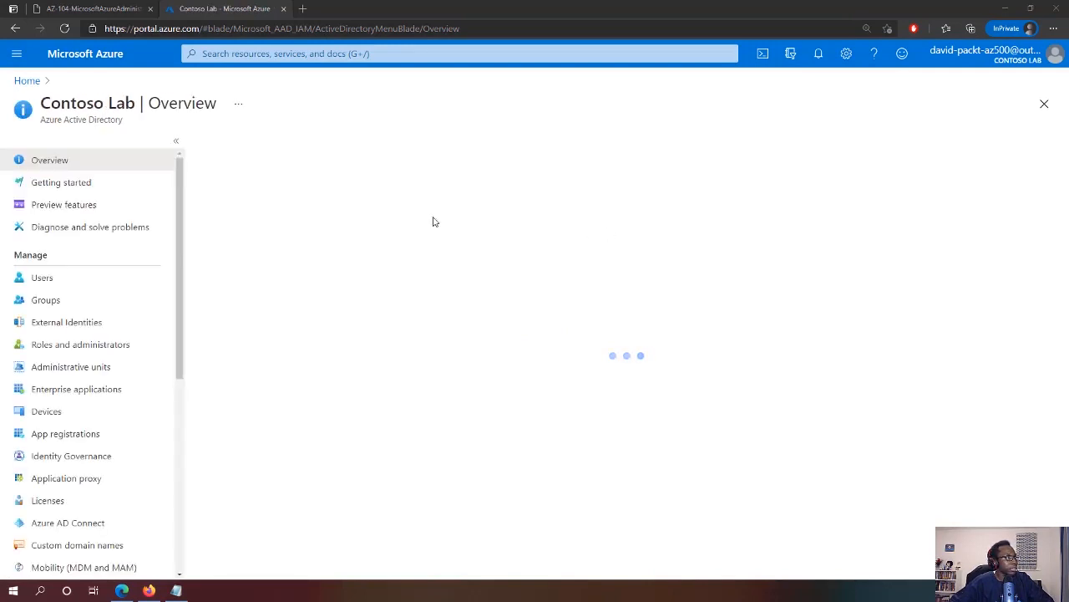
Start a new user with user name az104-01b-aaduser1
click(33, 284)
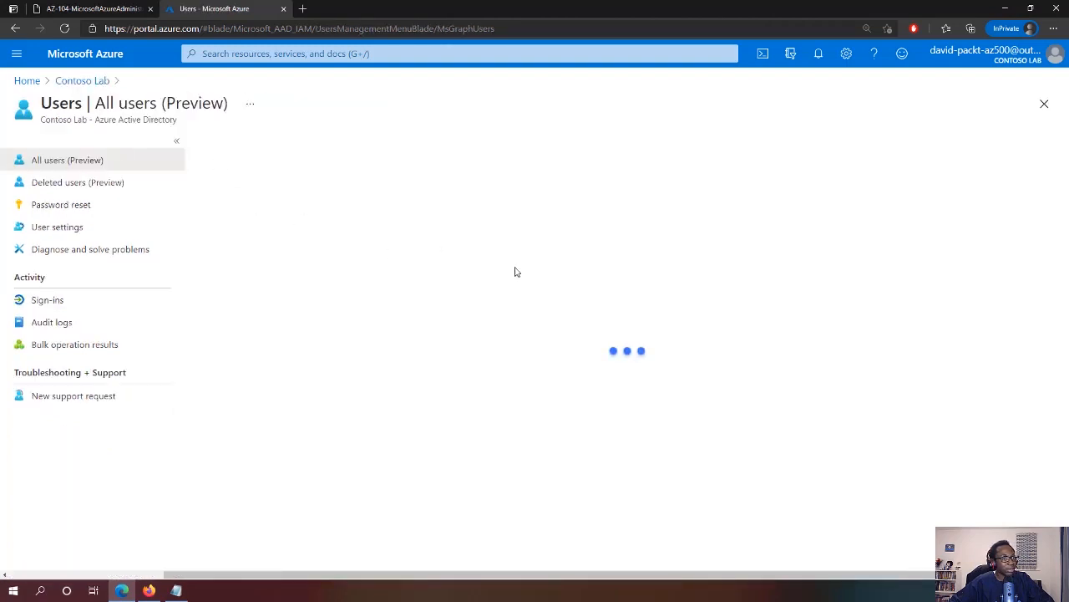
click(231, 147)
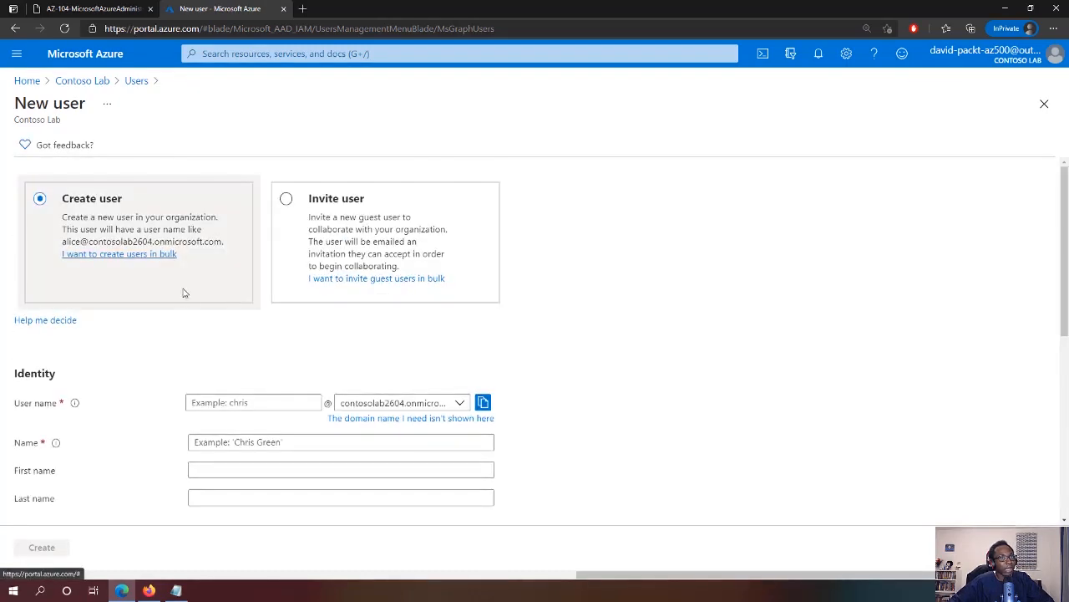
click(226, 403)
text(az104-01b-aaduser1)
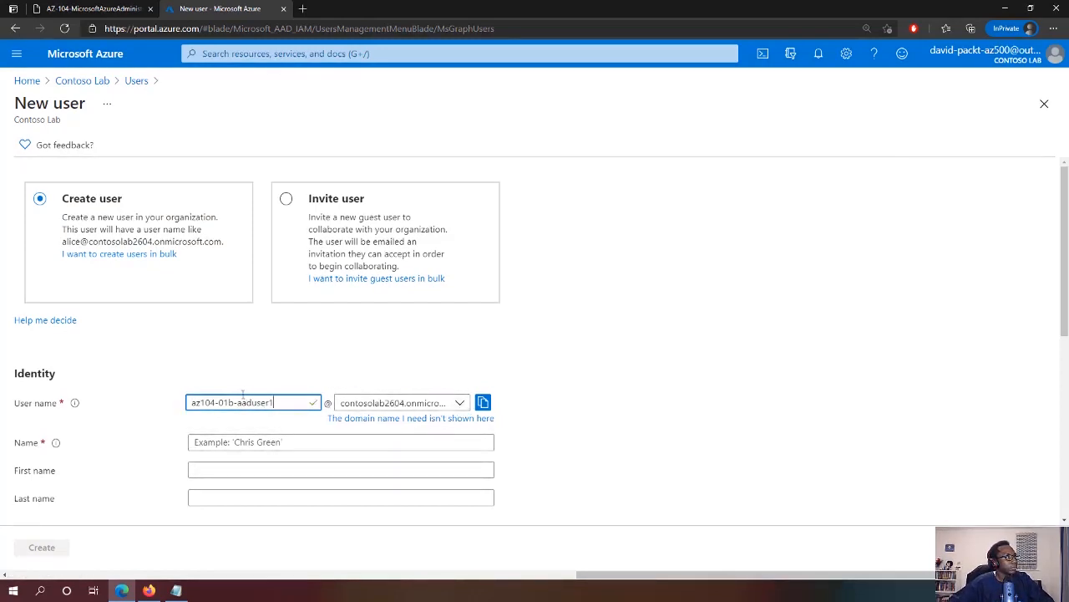
Copy the user's full sign-in address onto a new line in Notepad
click(483, 402)
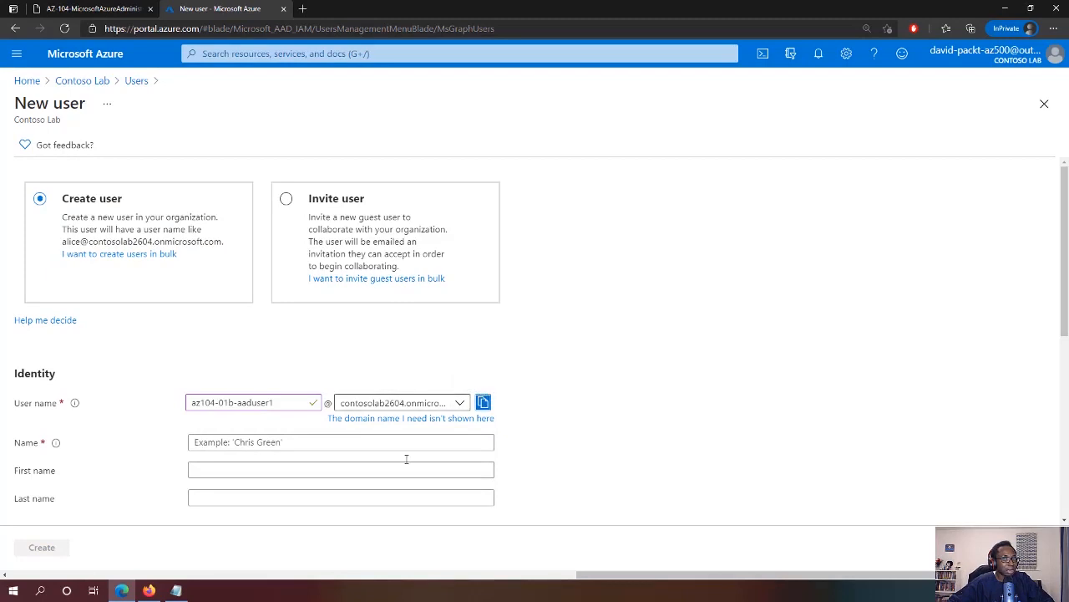
click(176, 590)
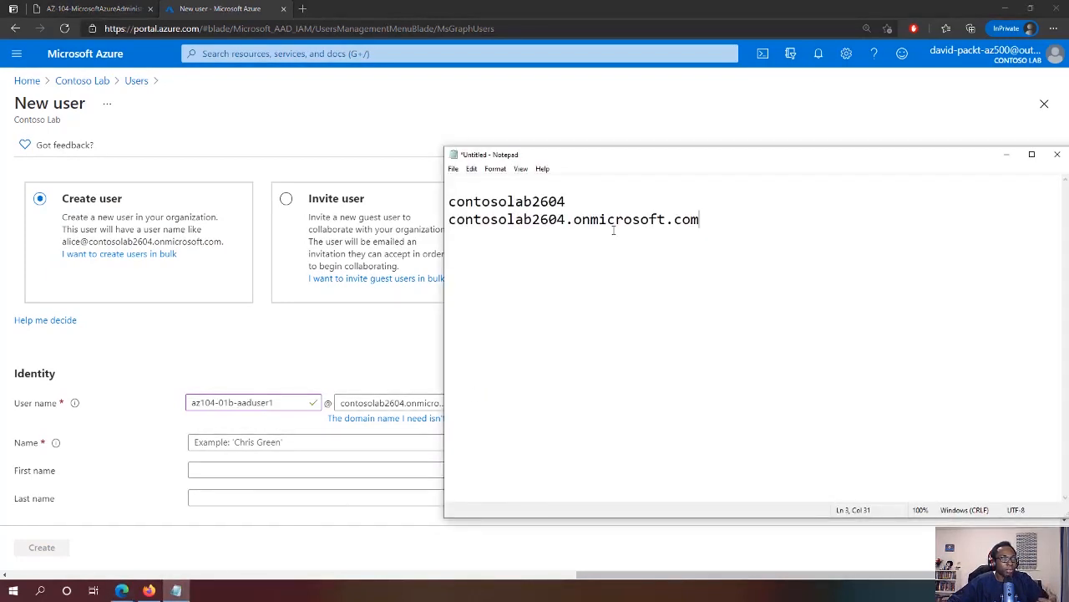
key(Return)
key(Return)
key(Return)
key(ctrl+v)
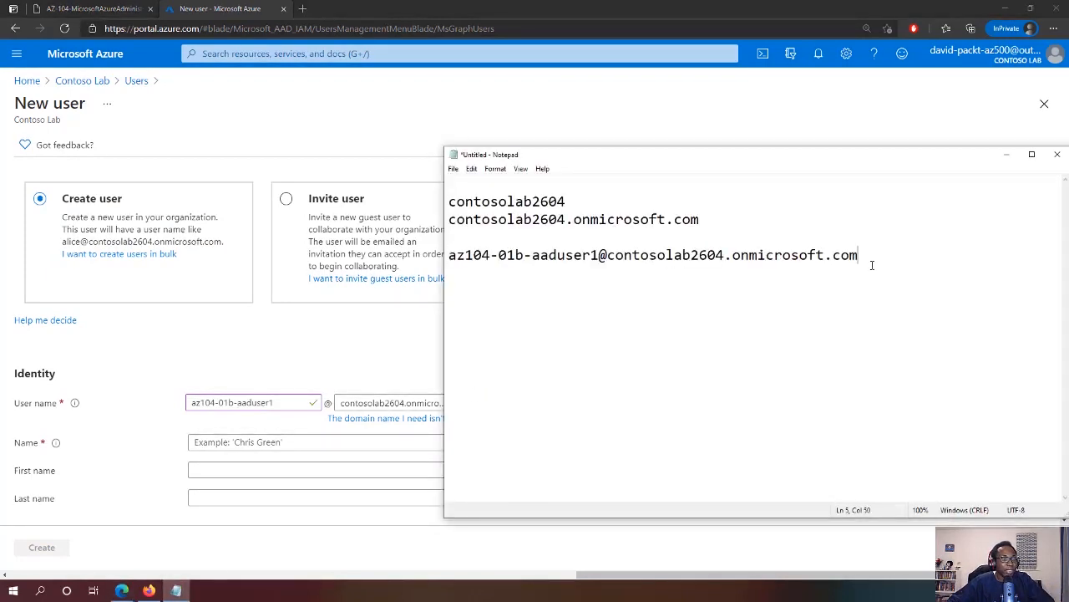
drag(872, 265, 449, 276)
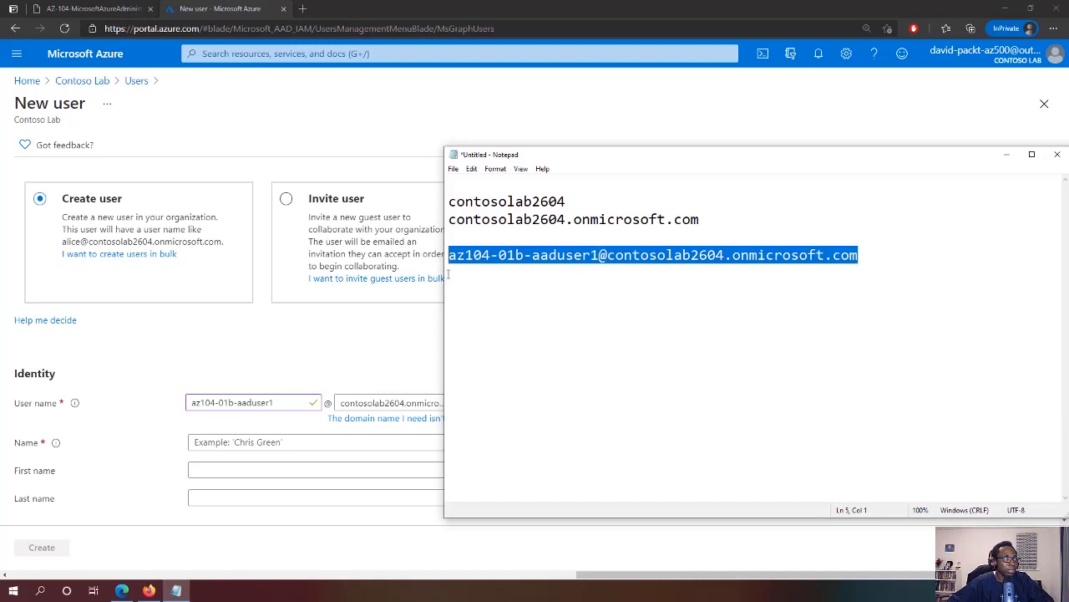
Reuse az104-01b-aaduser1 as the new user's Name
click(396, 327)
click(234, 447)
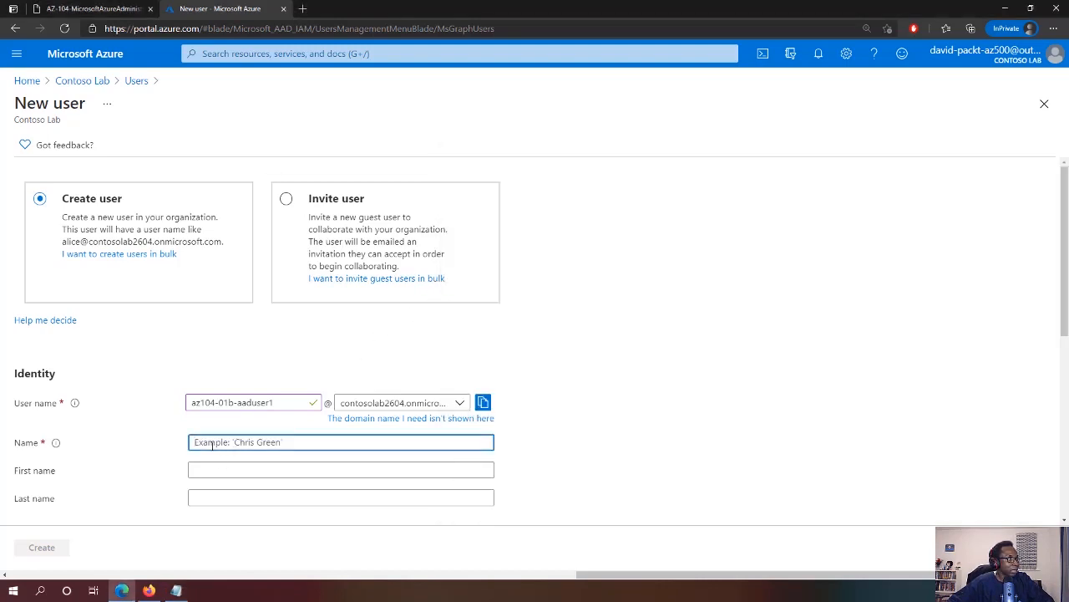
drag(289, 402, 139, 406)
key(ctrl+c)
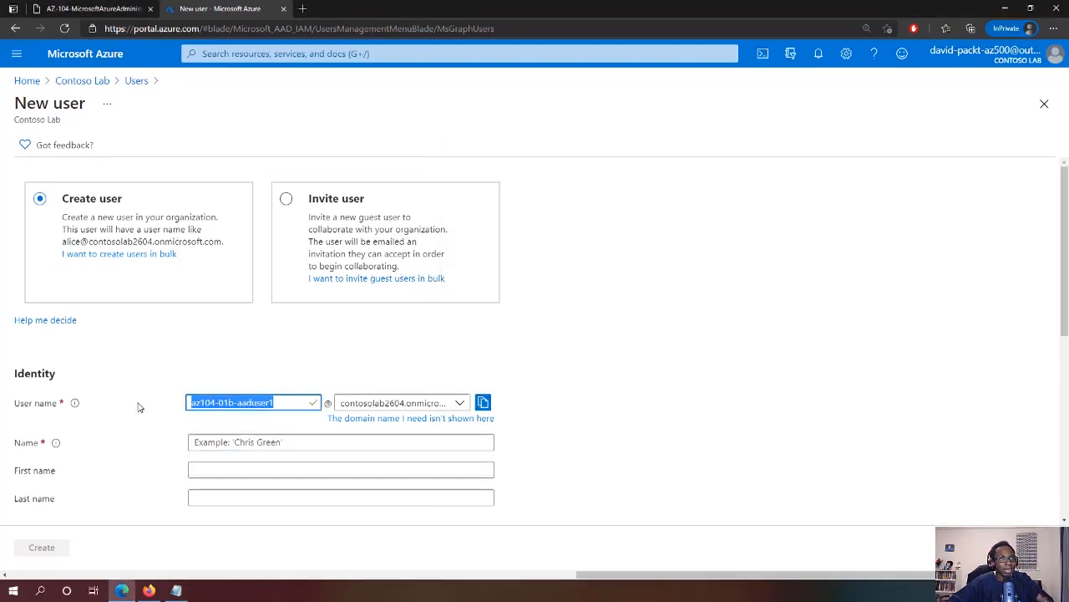
click(198, 442)
key(ctrl+v)
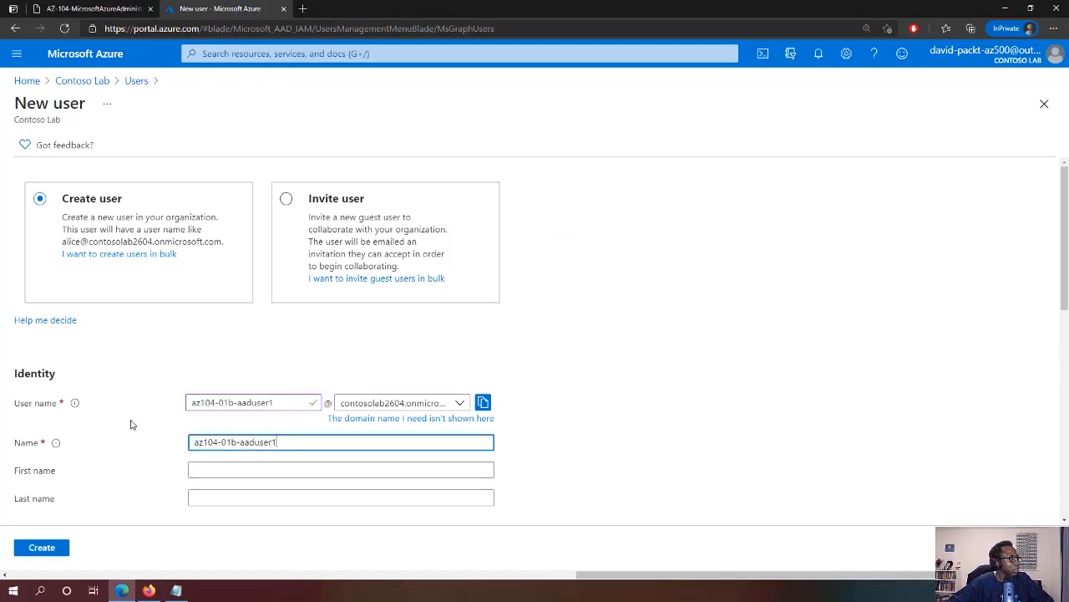
Choose 'Let me create the password' and enter an initial password
scroll(138, 417, down, 2)
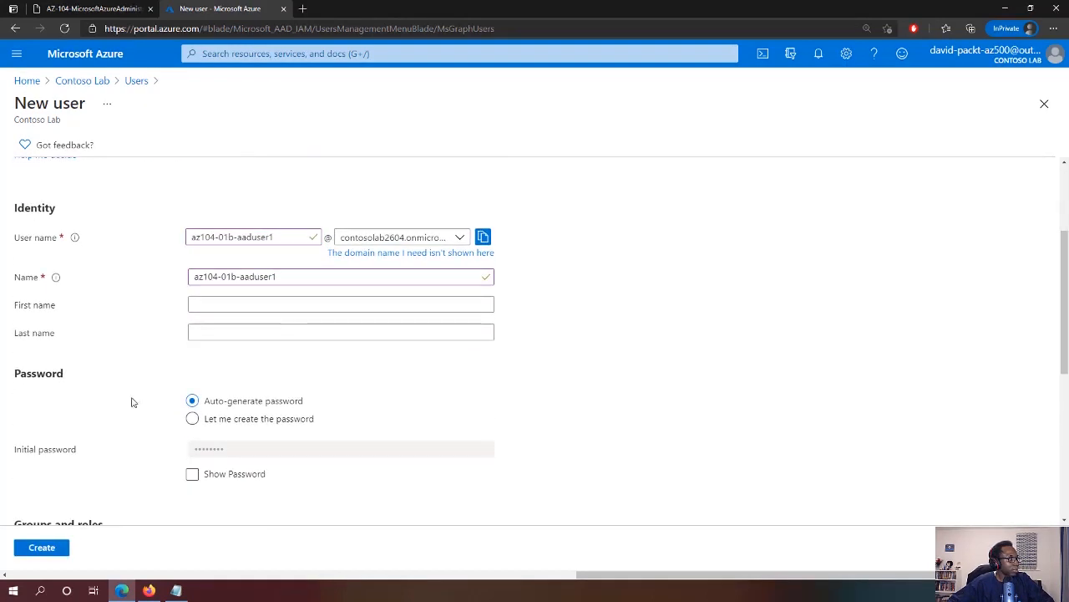
click(192, 420)
click(224, 448)
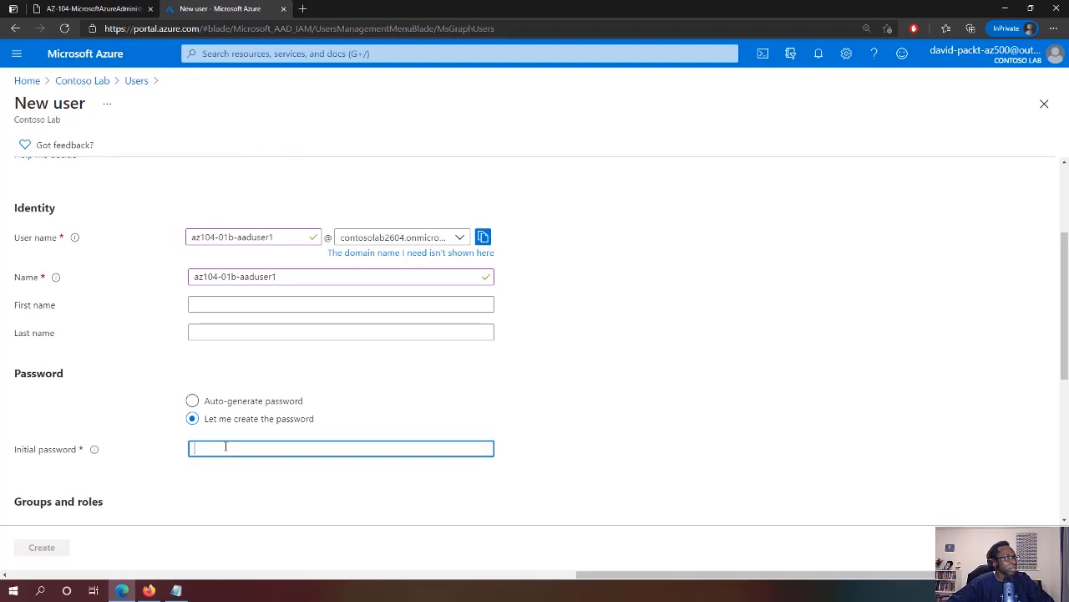
text(Pa)
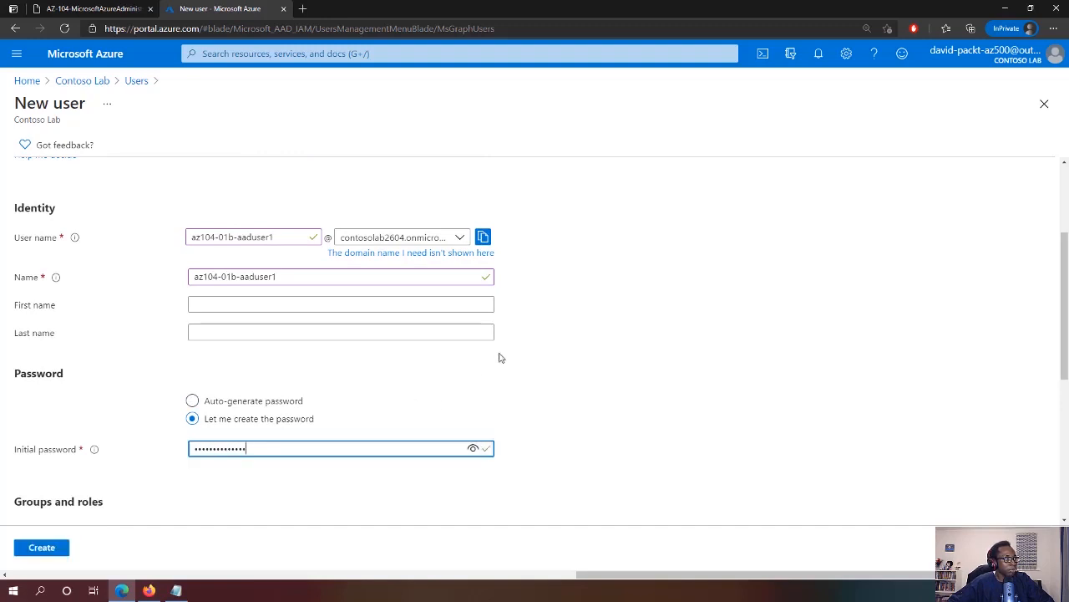
click(518, 399)
Set the user's usage location to United Kingdom
scroll(518, 399, down, 3)
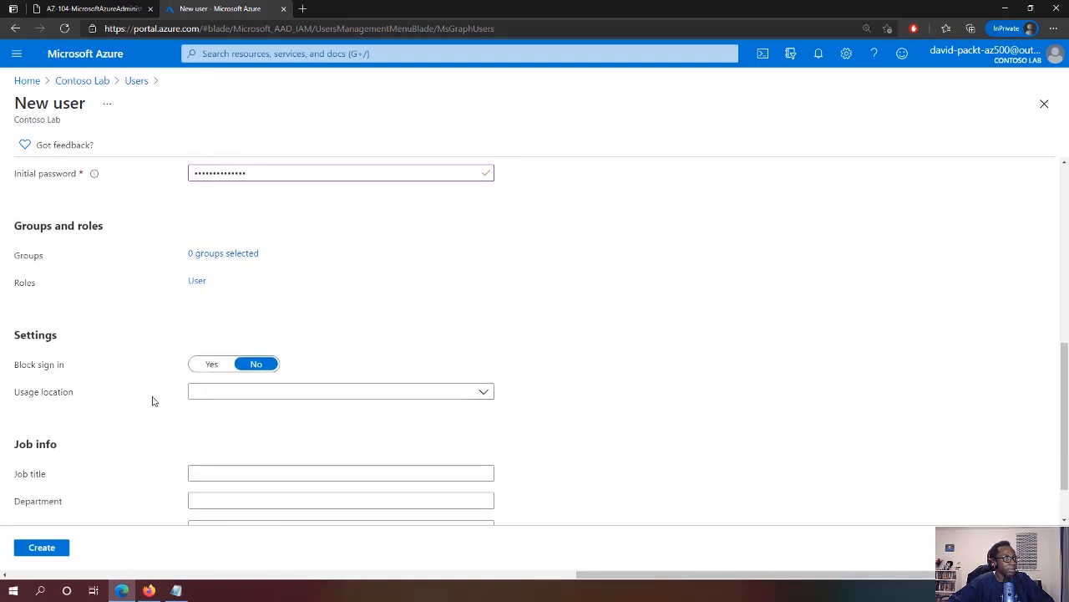
click(218, 393)
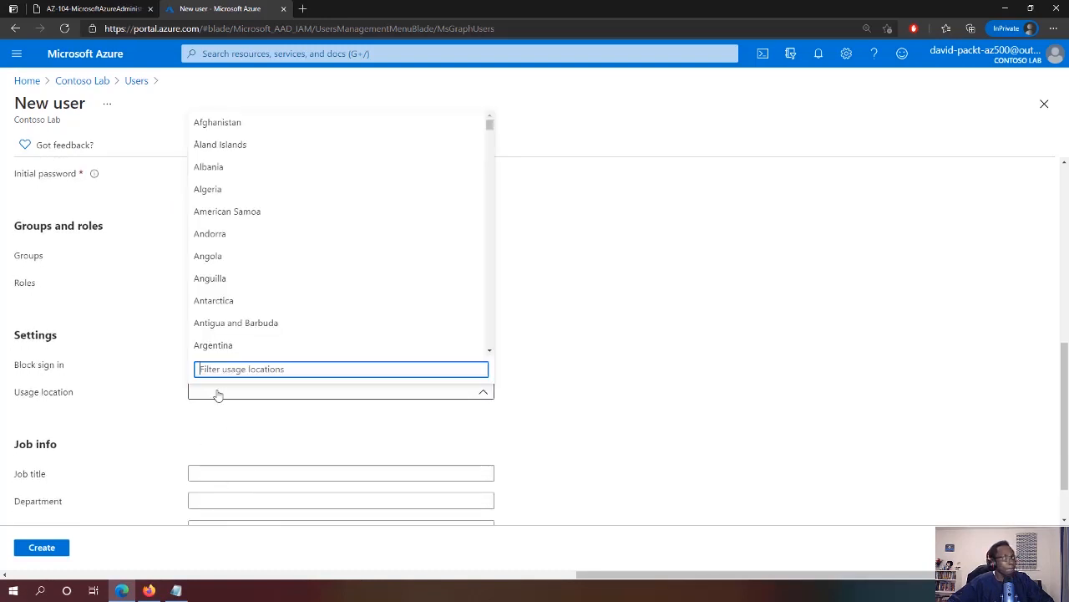
text(united ki)
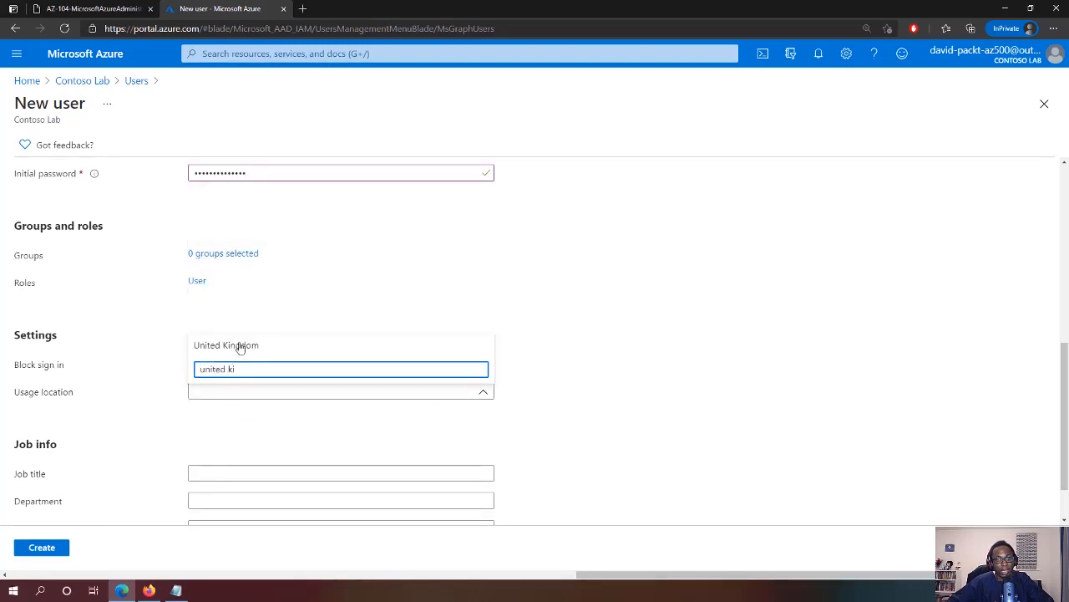
click(245, 346)
Enter System Administrator as the job title, removing stray characters
click(219, 474)
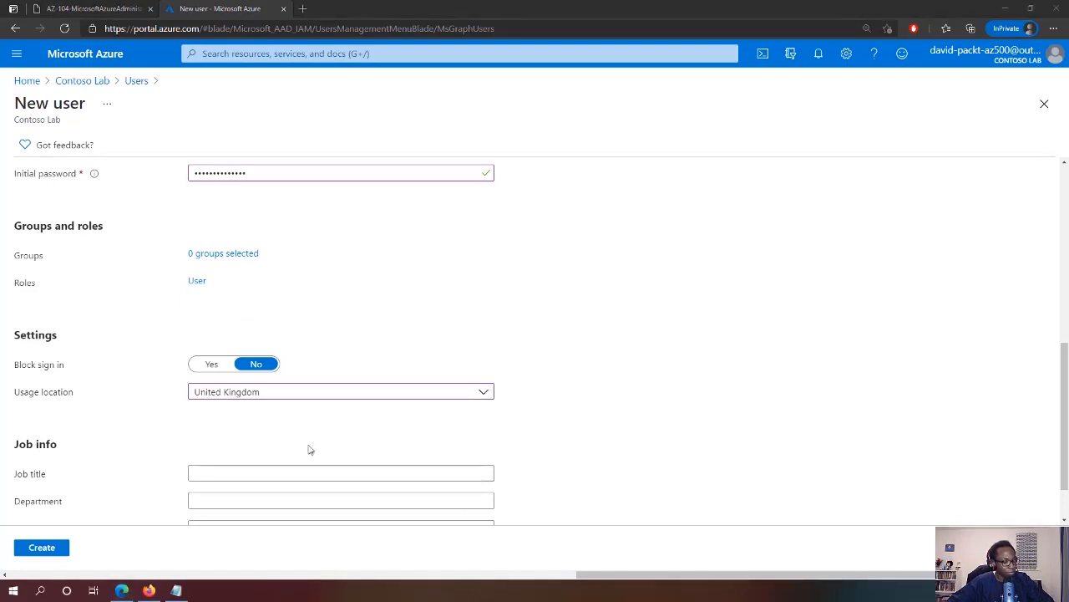
click(270, 473)
text(: System Administrator)
click(560, 439)
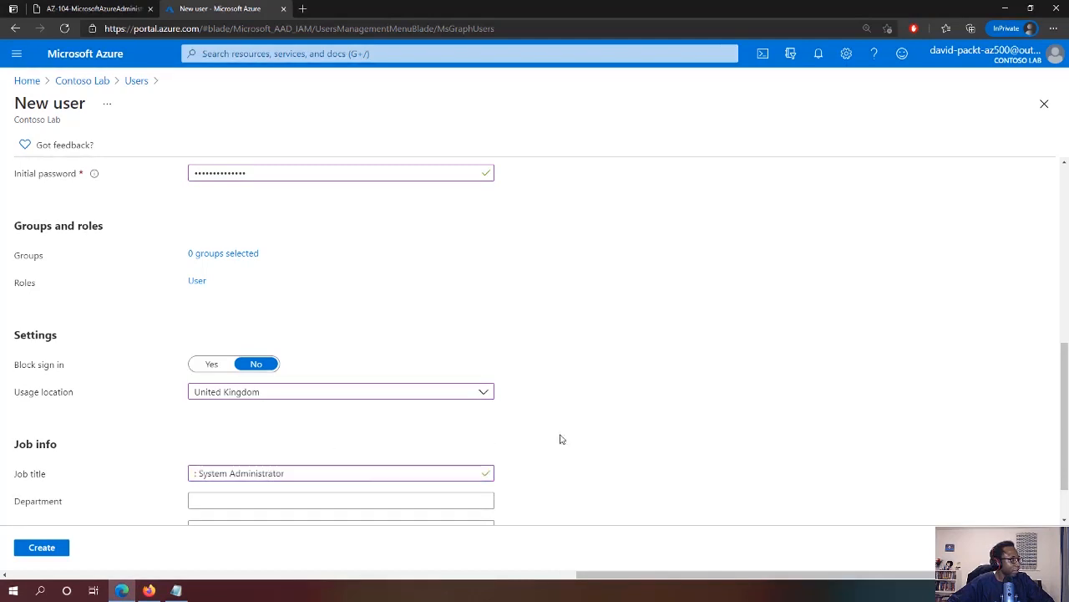
drag(199, 473, 154, 479)
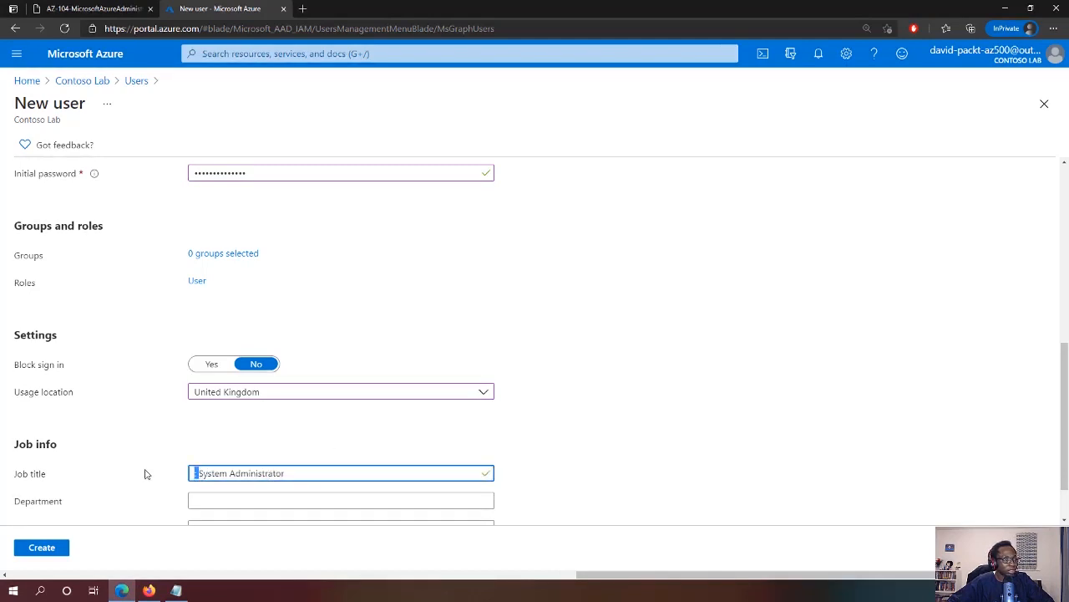
key(BackSpace)
Set department to IT and create the user
scroll(590, 346, down, 1)
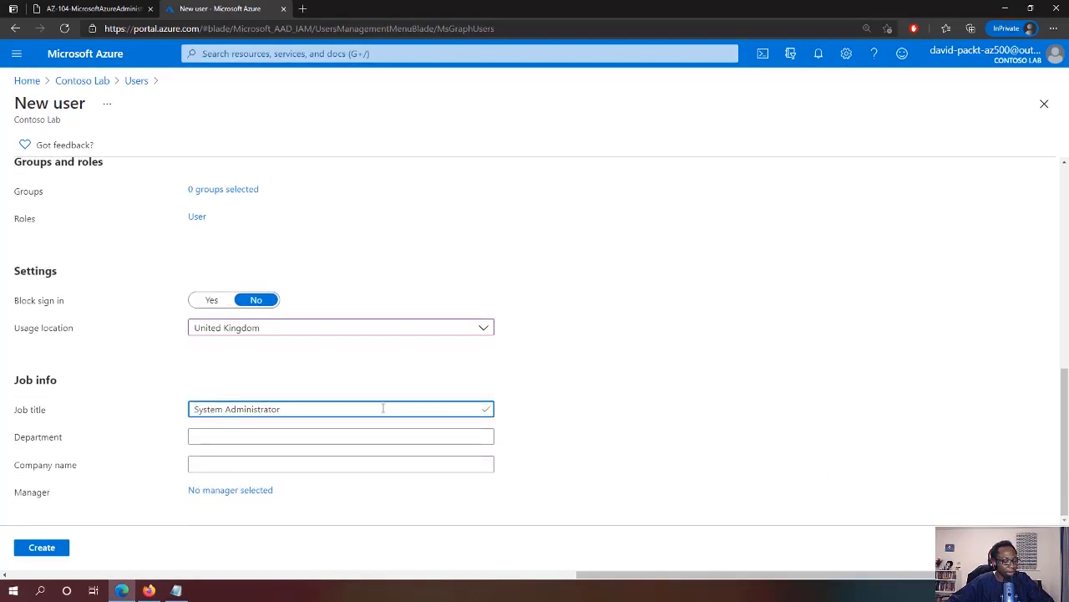
click(349, 436)
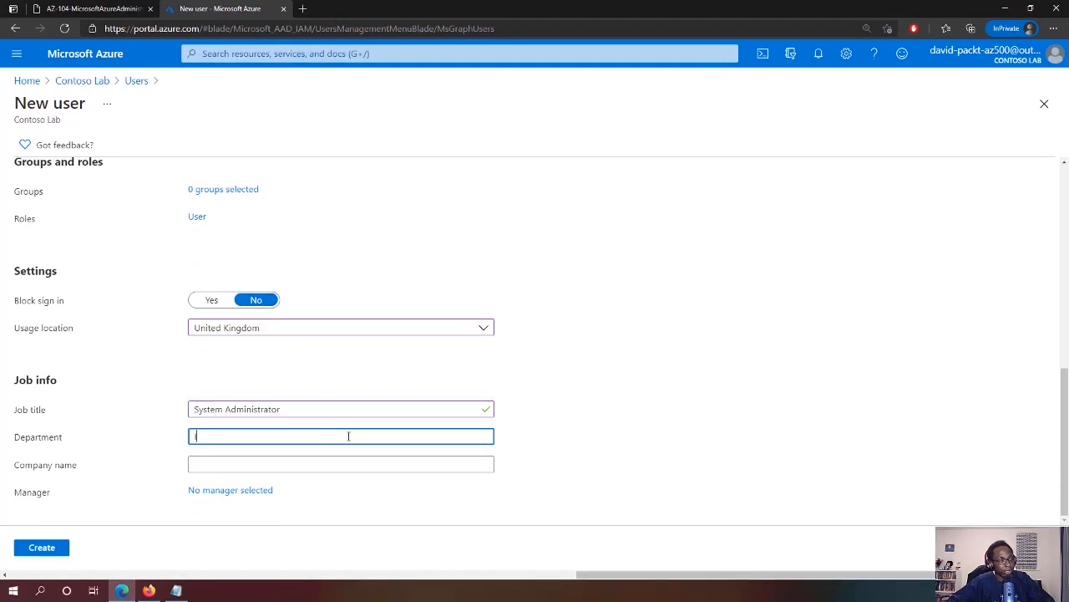
text(IT)
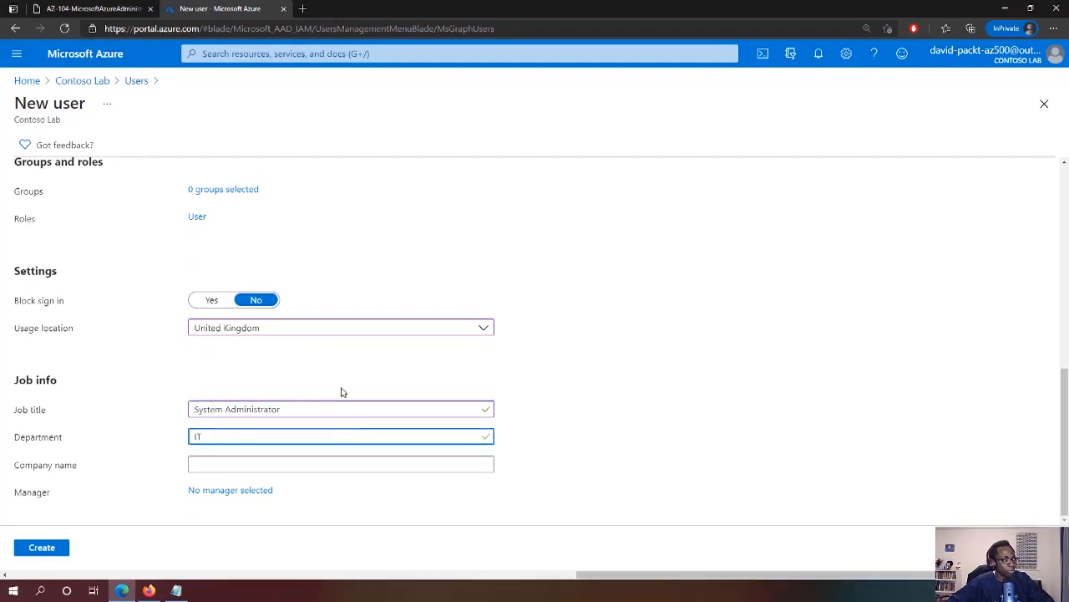
click(41, 547)
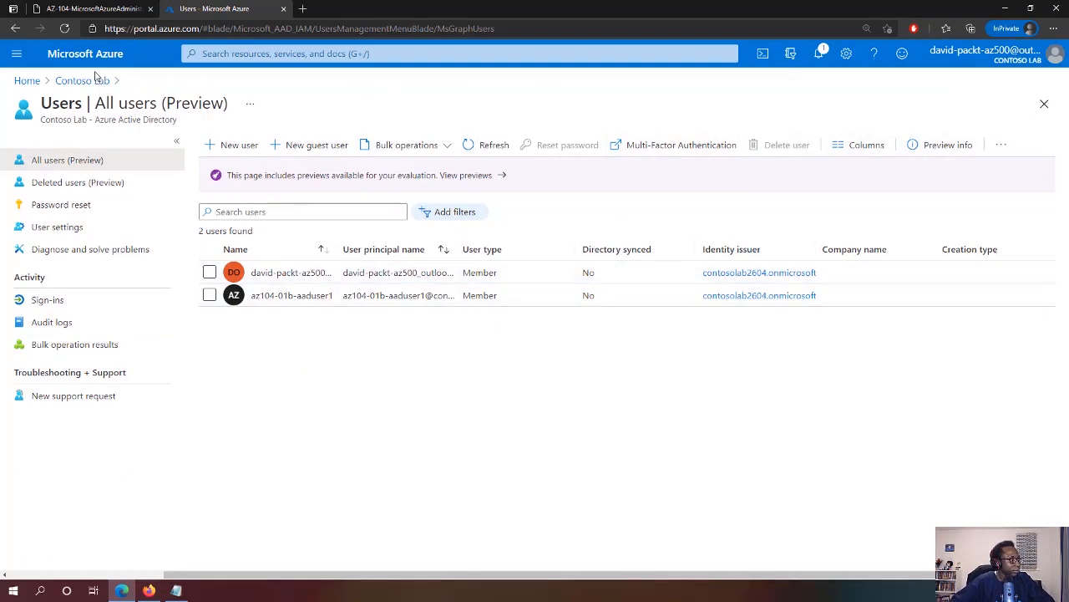
Open the Directory + subscription pane listing Contoso Lab and Default Directory
click(17, 54)
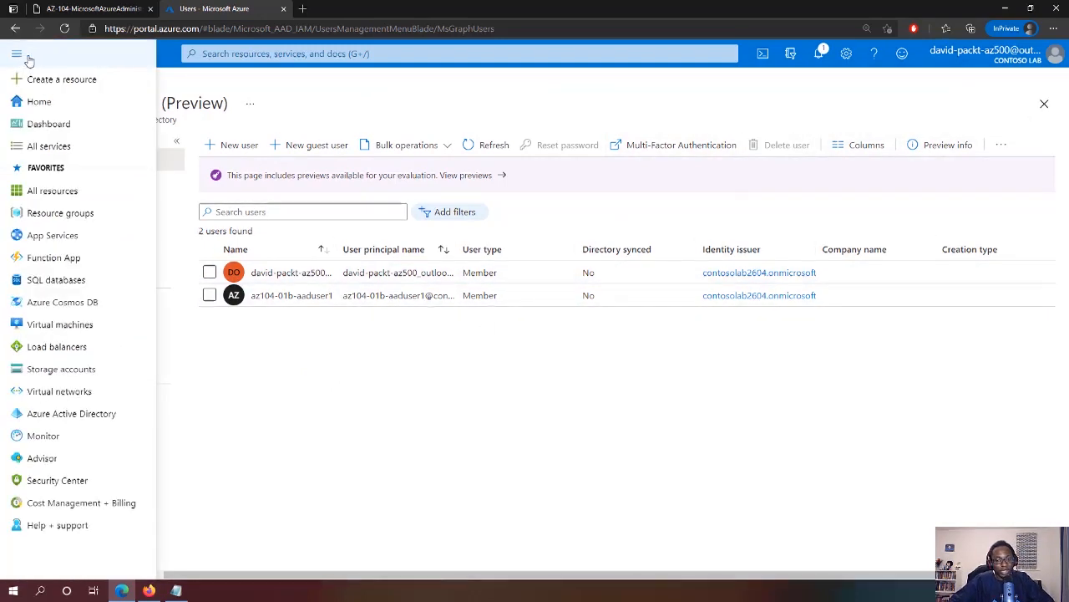
click(786, 82)
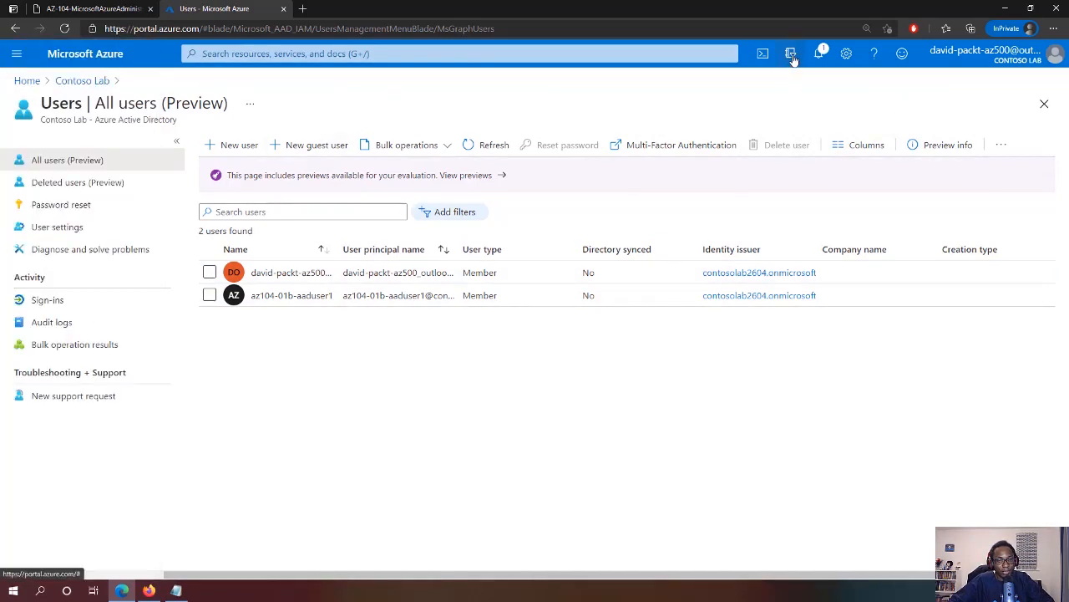
click(792, 55)
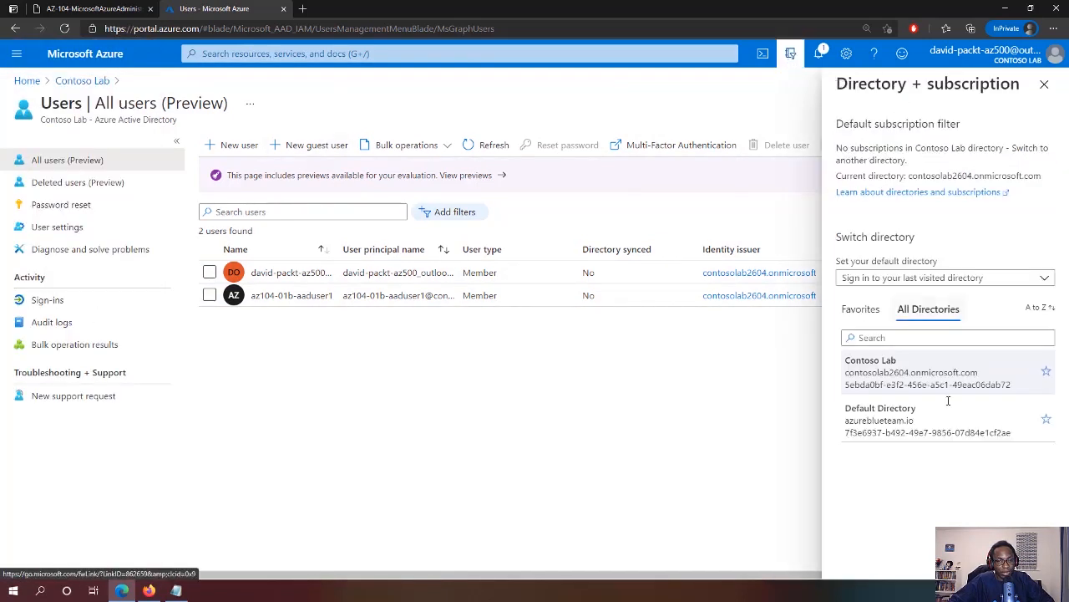
Switch to Default Directory and review its overview page
click(907, 425)
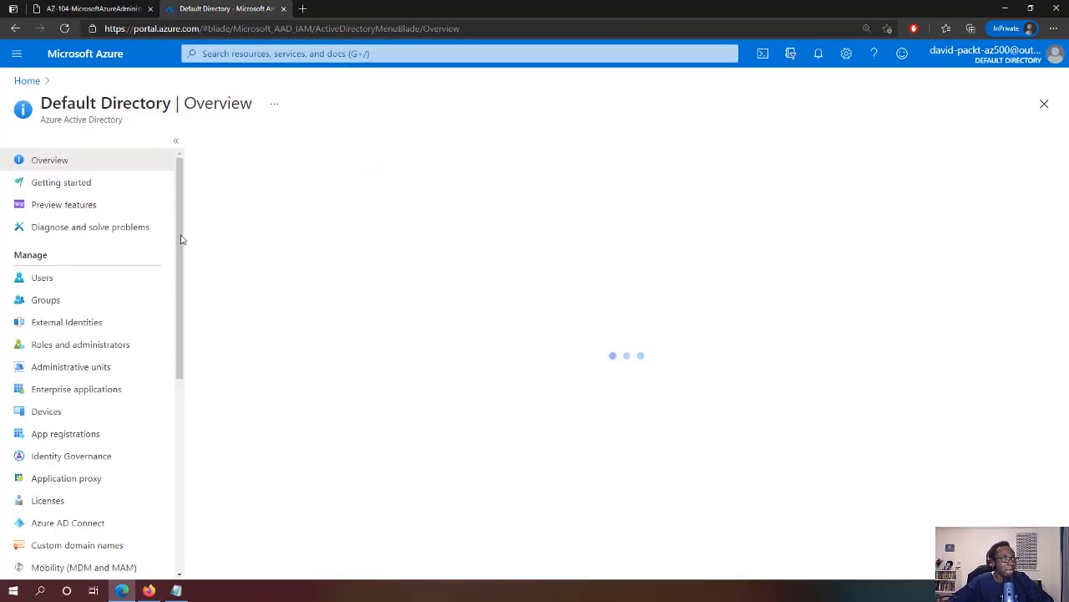
scroll(179, 224, down, 1)
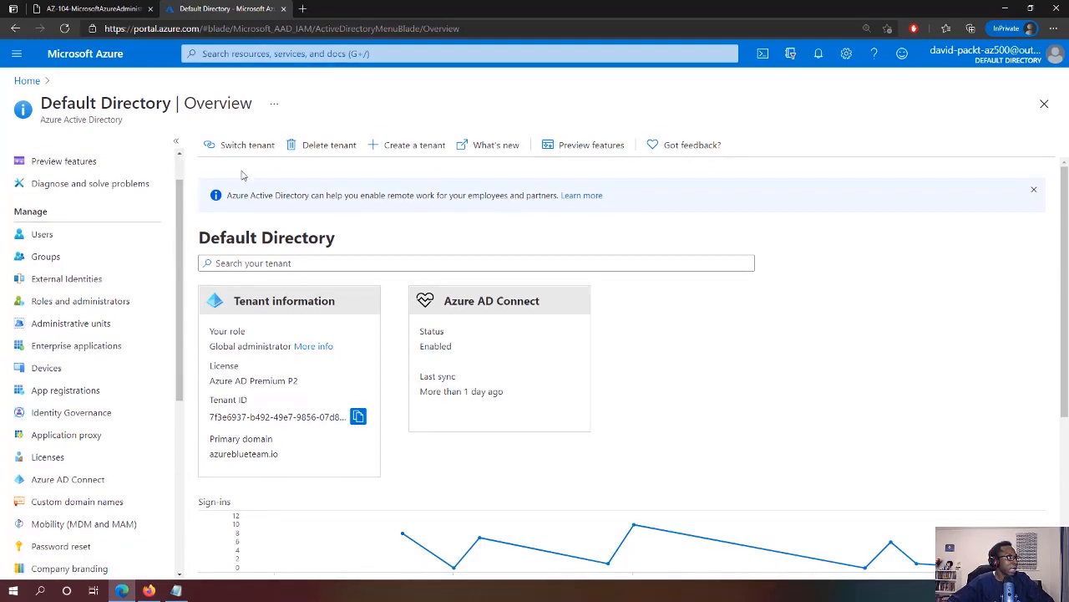
scroll(191, 174, up, 1)
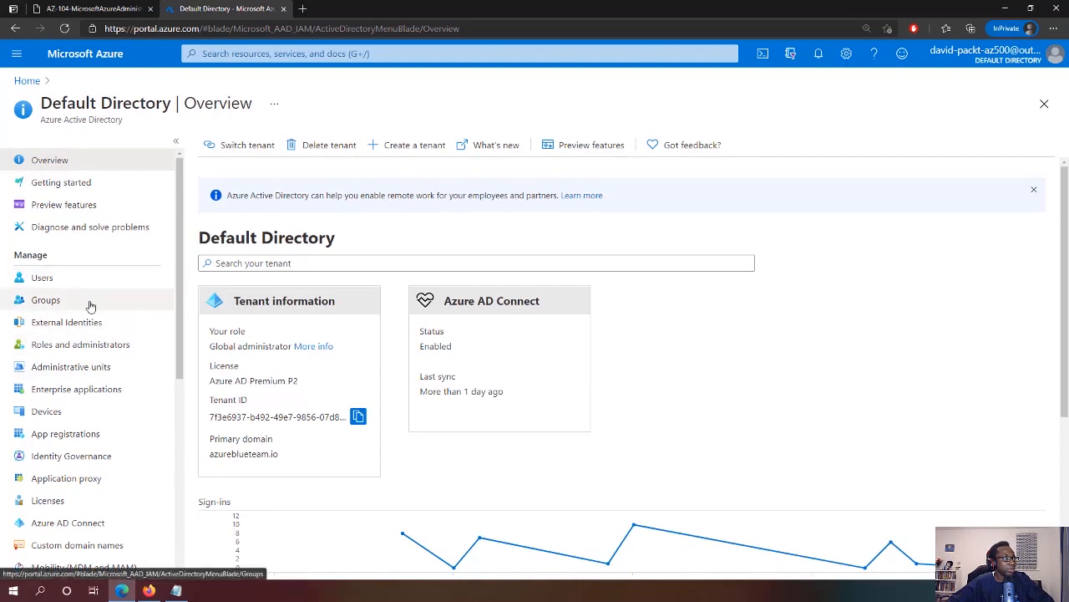
Go to Default Directory's Users and begin a New guest user invitation
click(72, 281)
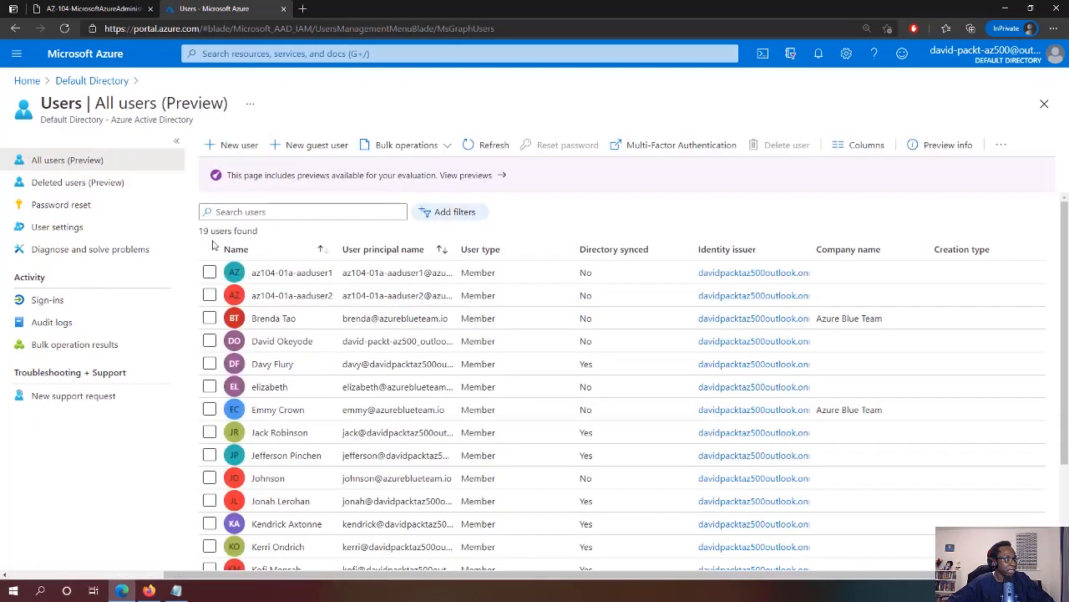
click(307, 147)
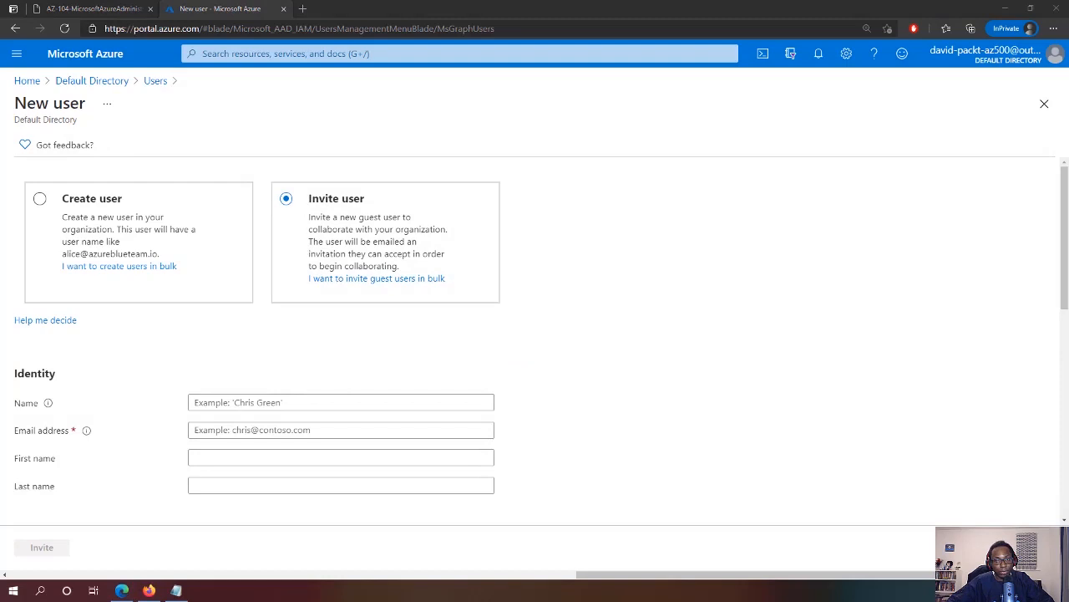
Enter az104-01b-aaduser1 as the guest's Name
click(238, 402)
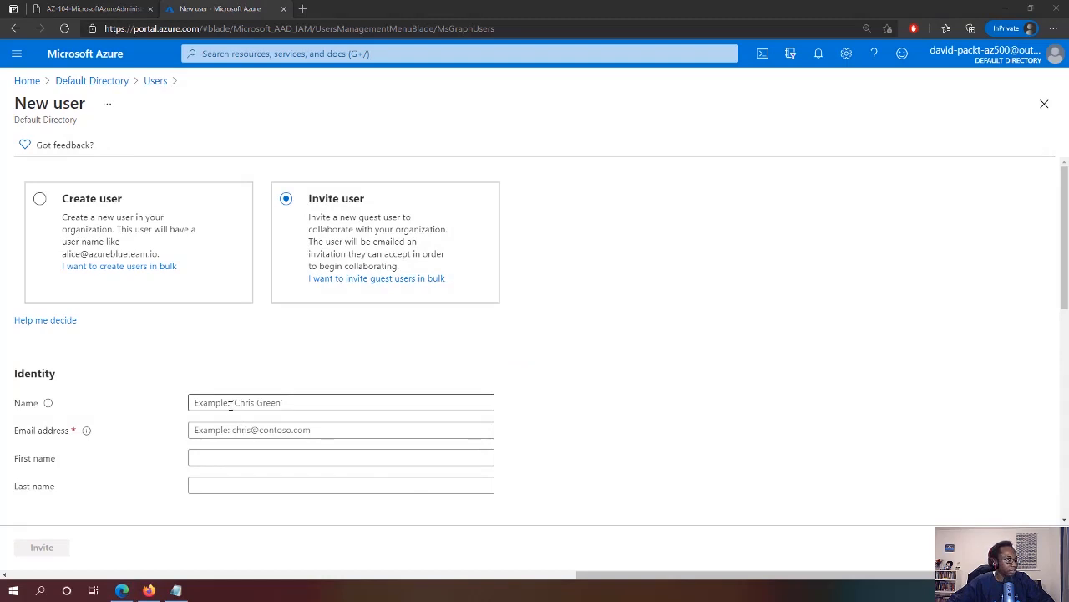
text(az104-01b-aaduser1)
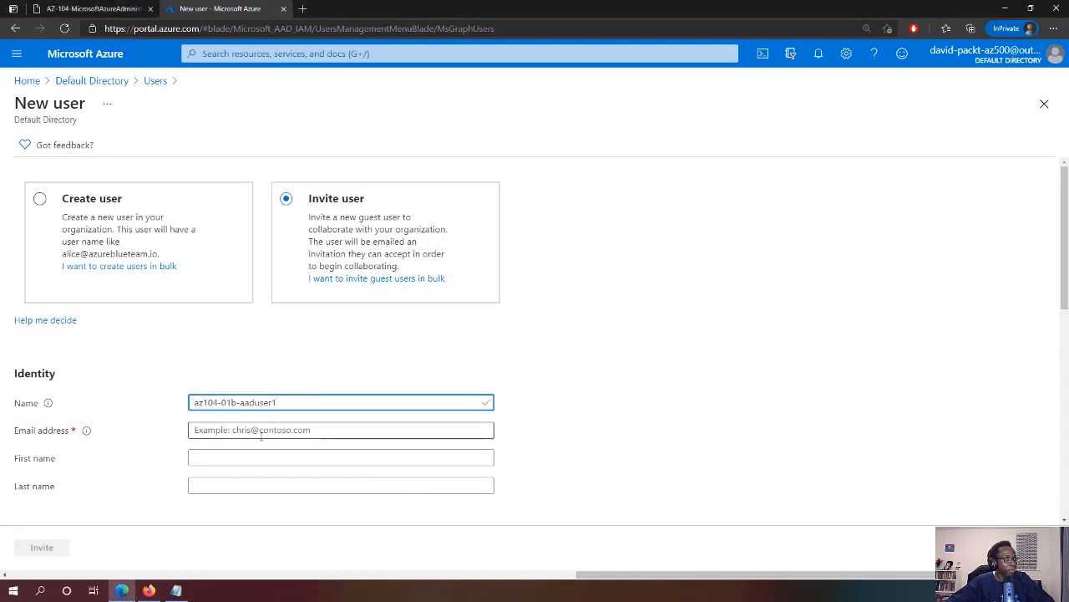
key(Tab)
Paste the Contoso Lab user's sign-in address from Notepad as the Email address
click(176, 589)
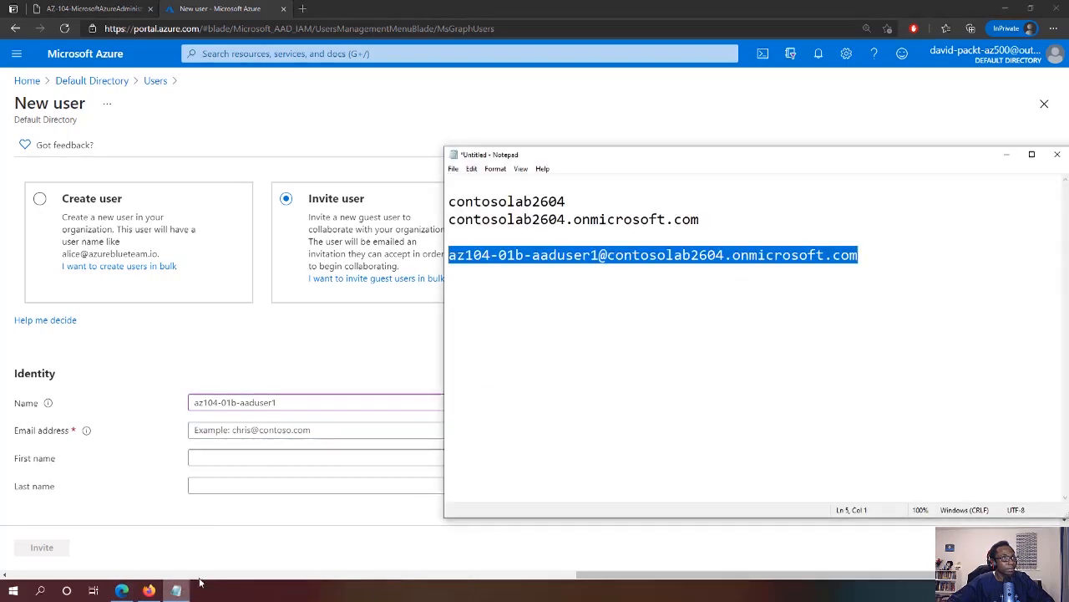
drag(880, 252, 443, 267)
key(ctrl+c)
click(410, 291)
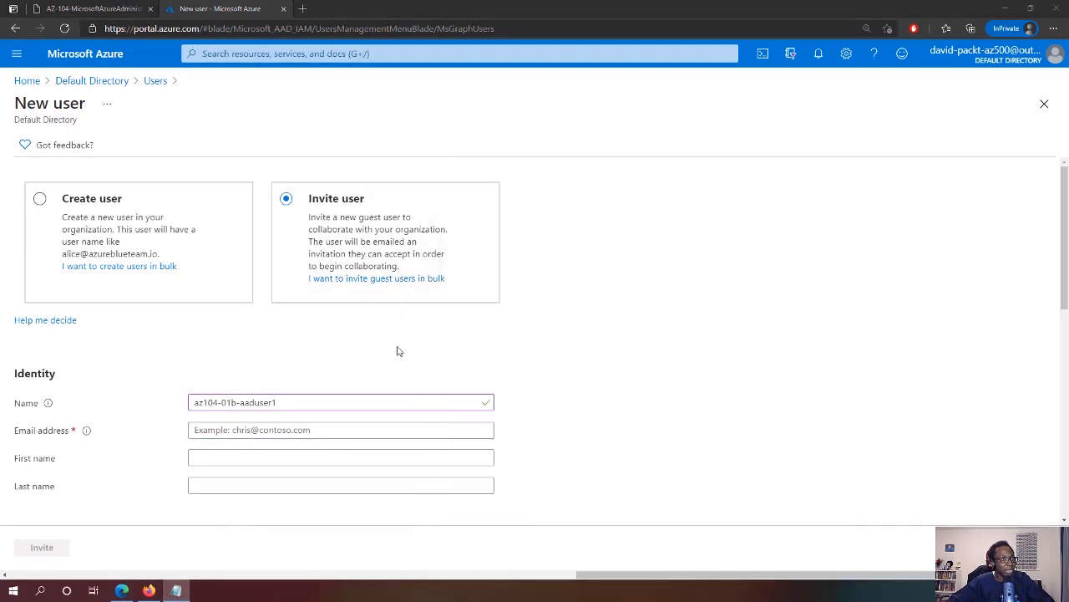
click(395, 431)
key(ctrl+v)
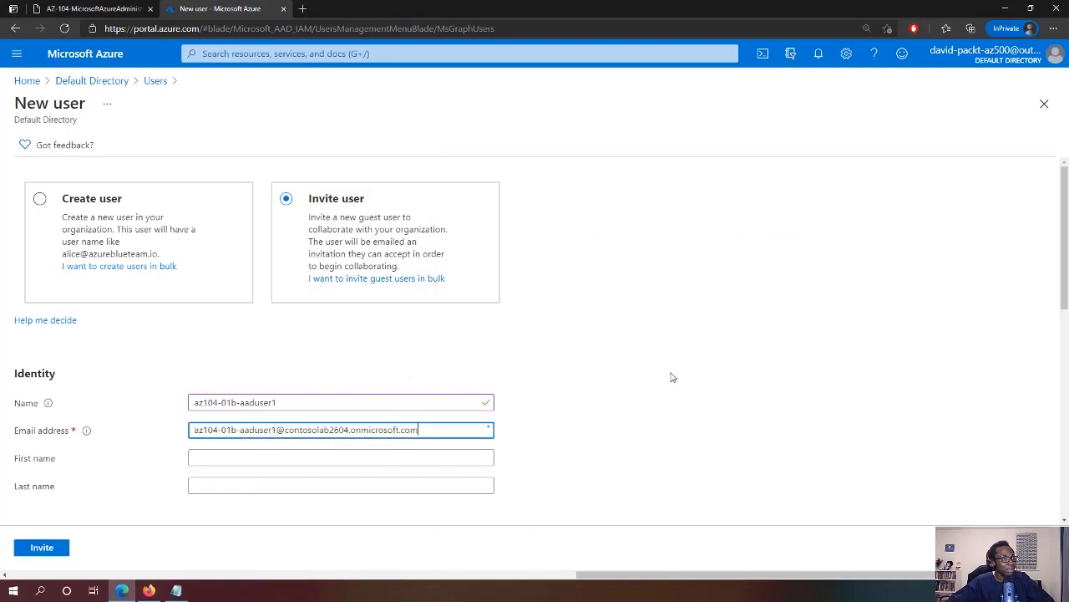
scroll(656, 400, down, 2)
scroll(656, 399, down, 1)
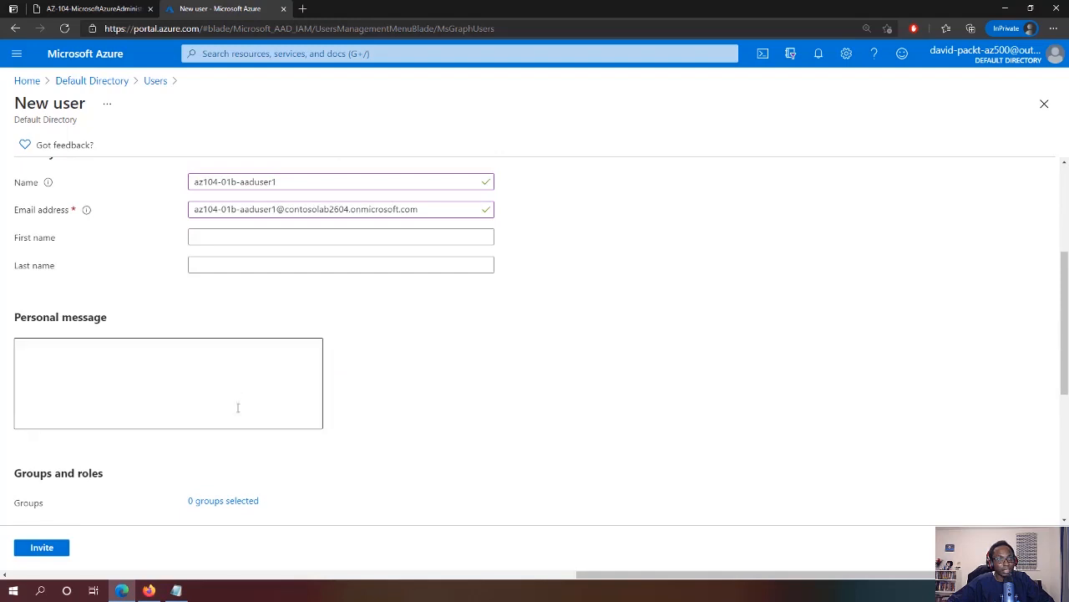
Set usage location United Kingdom, job title Lab Administrator, department IT, and send the invite
scroll(215, 384, down, 4)
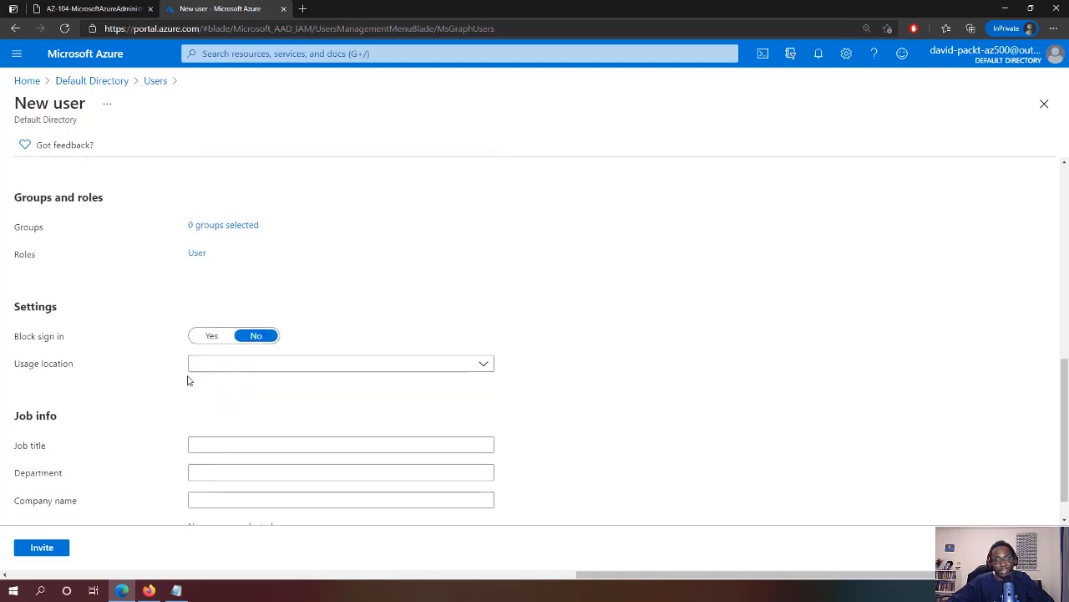
click(230, 367)
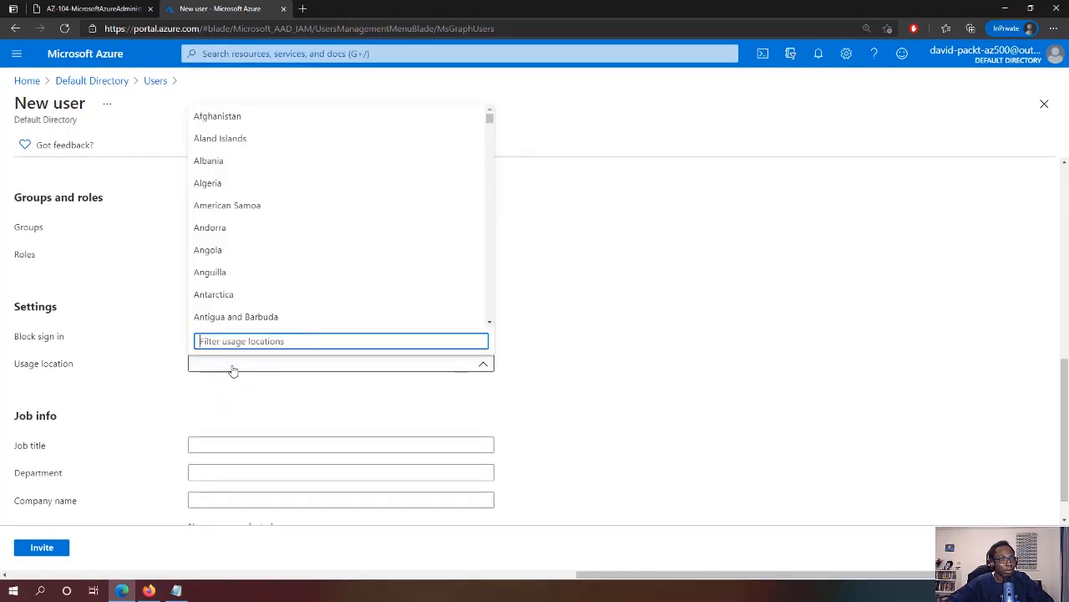
text(united)
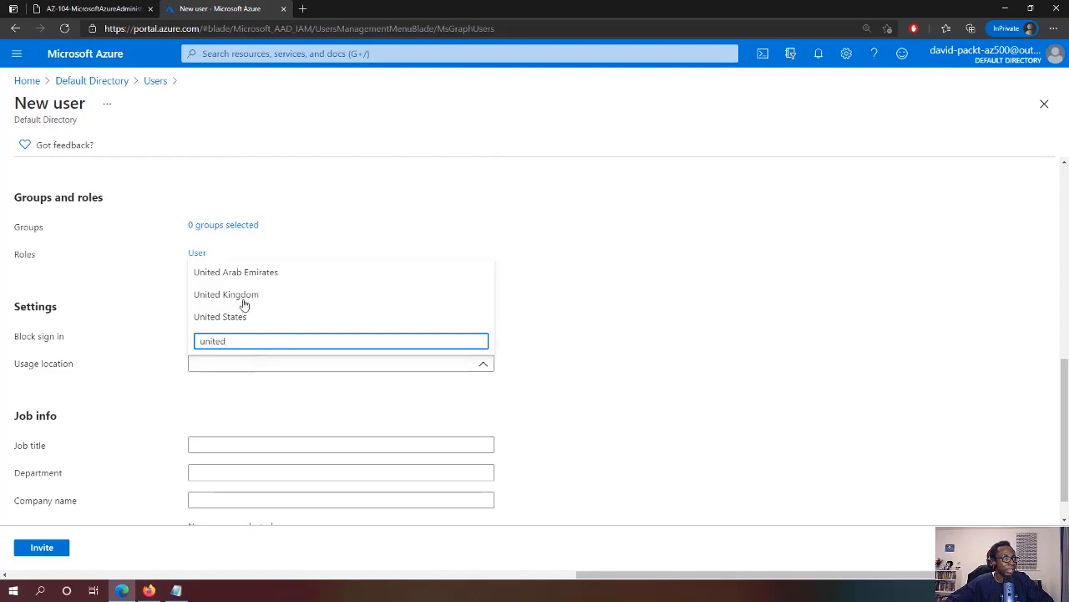
click(243, 298)
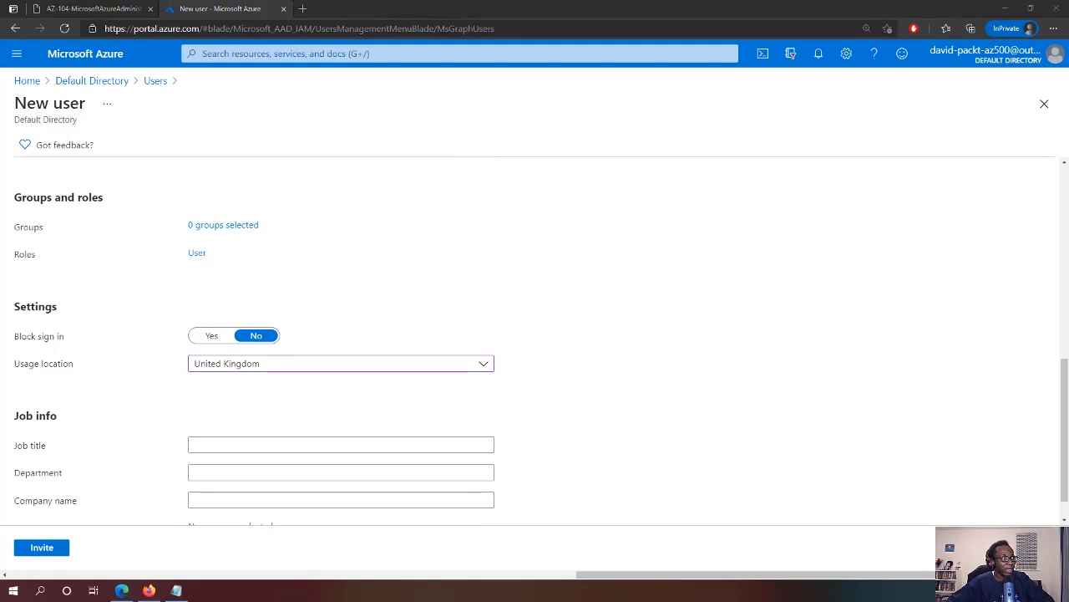
click(213, 445)
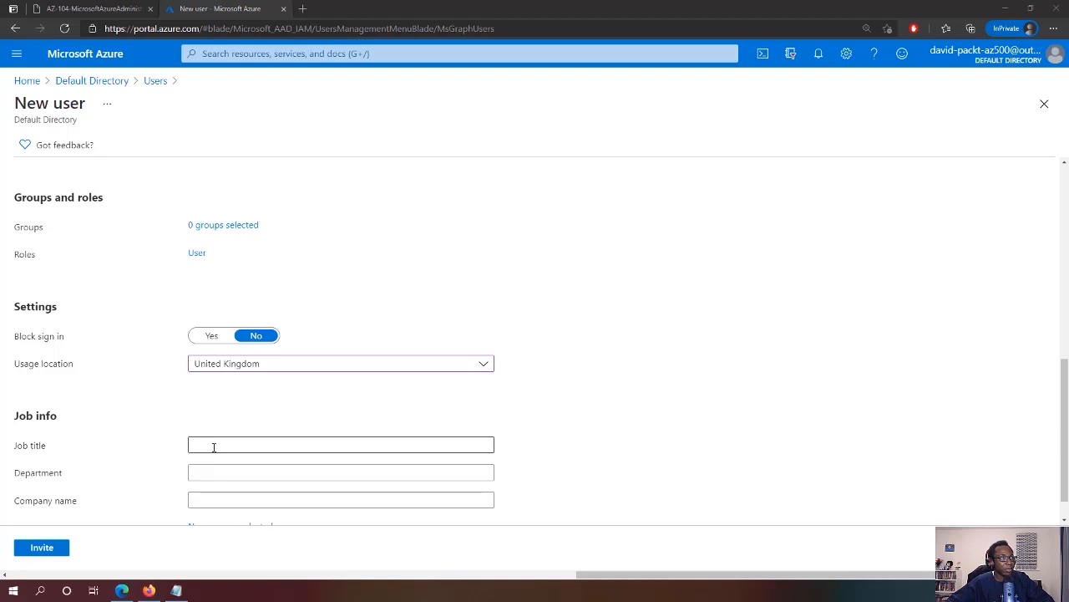
text(Lab Administrator)
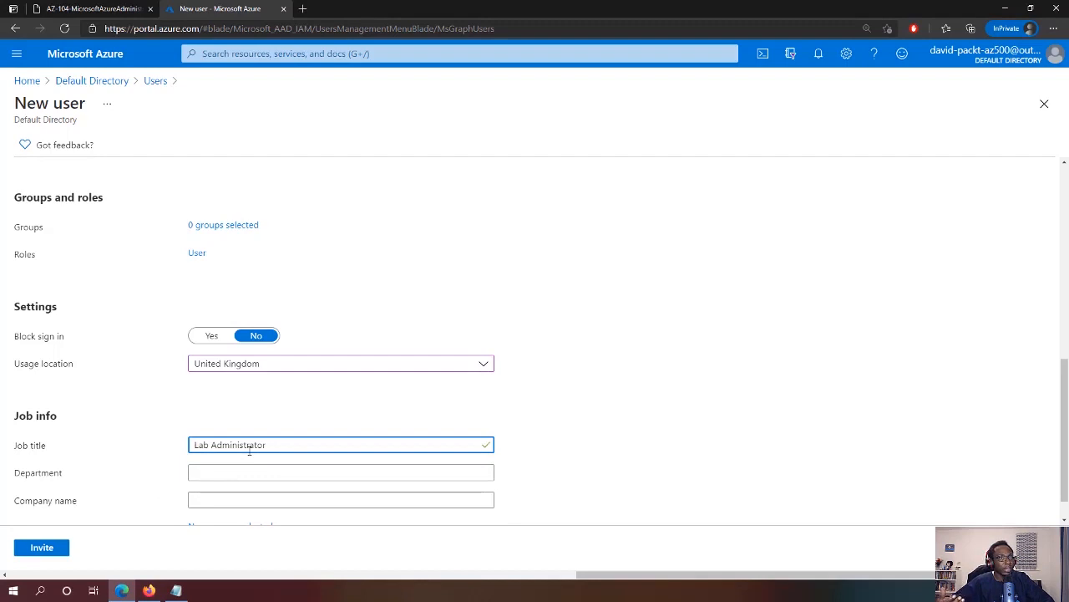
click(220, 472)
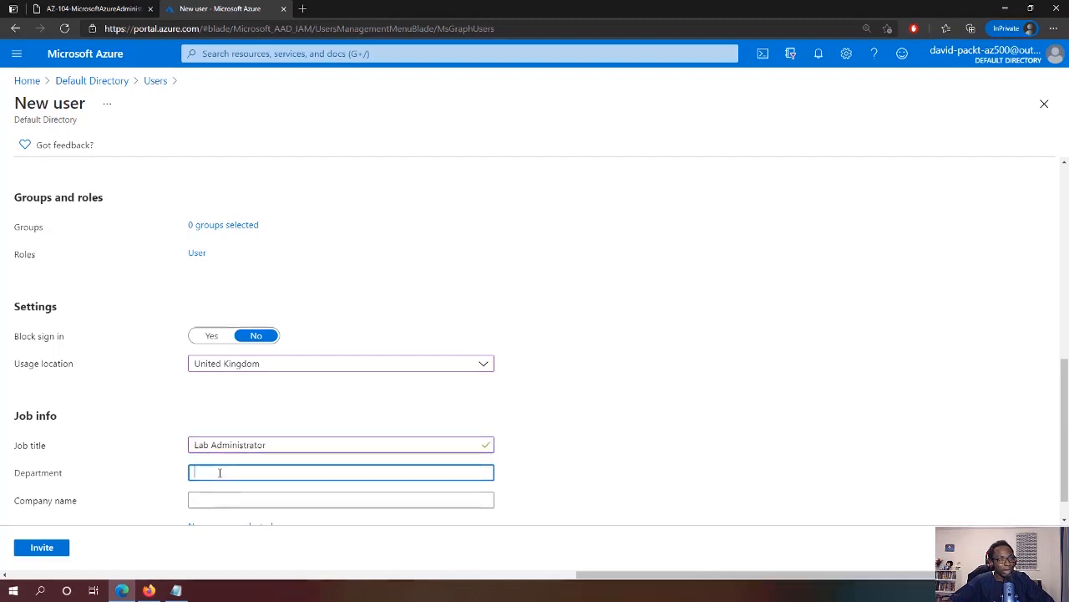
text(IT)
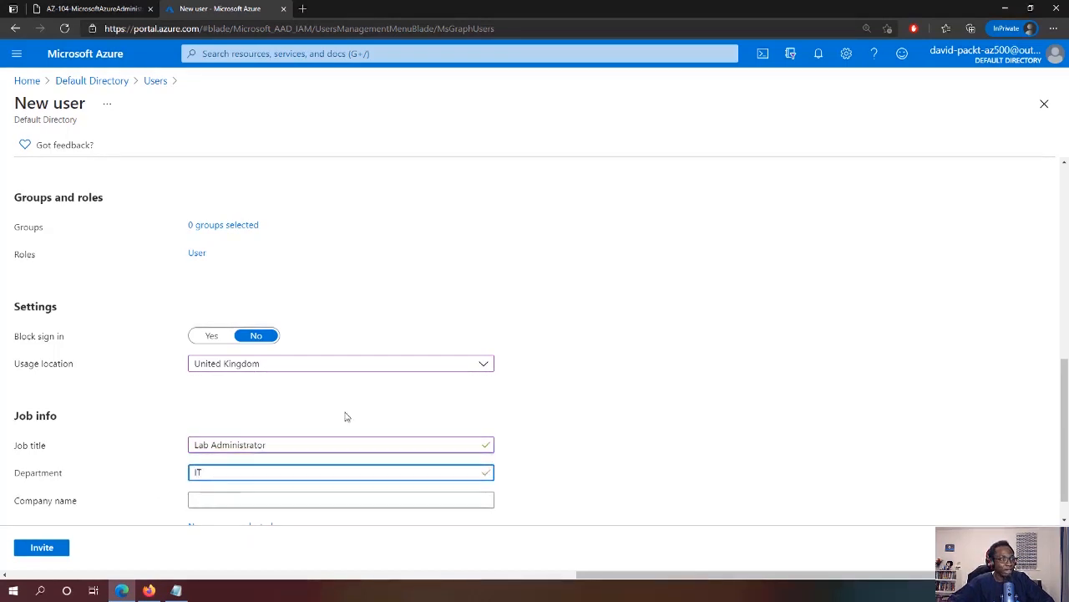
scroll(385, 466, down, 1)
click(42, 547)
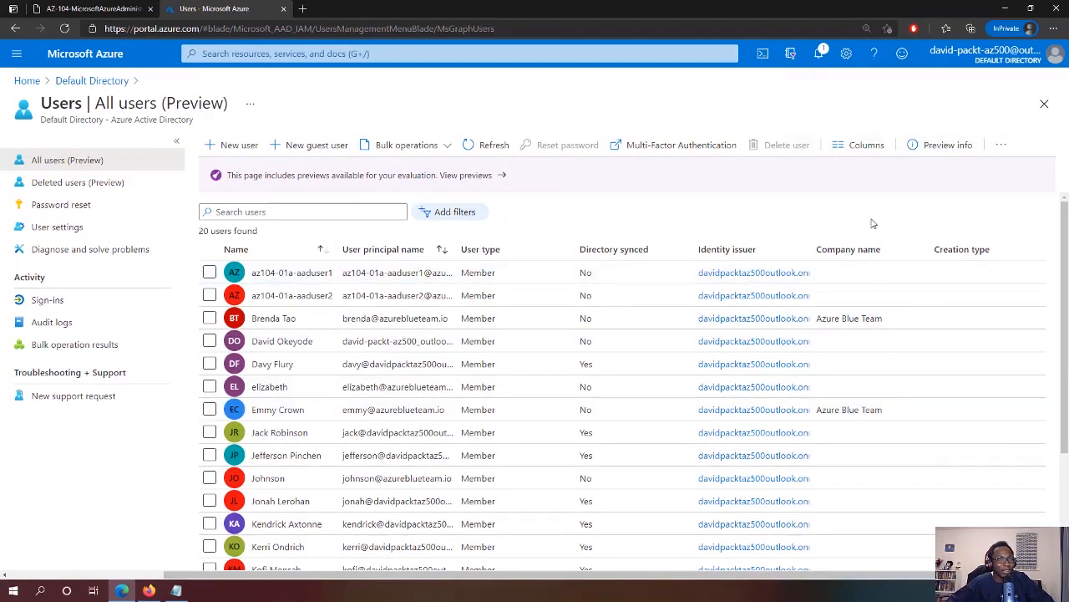
Navigate from Default Directory to Groups and open IT Lab Administrators
click(94, 81)
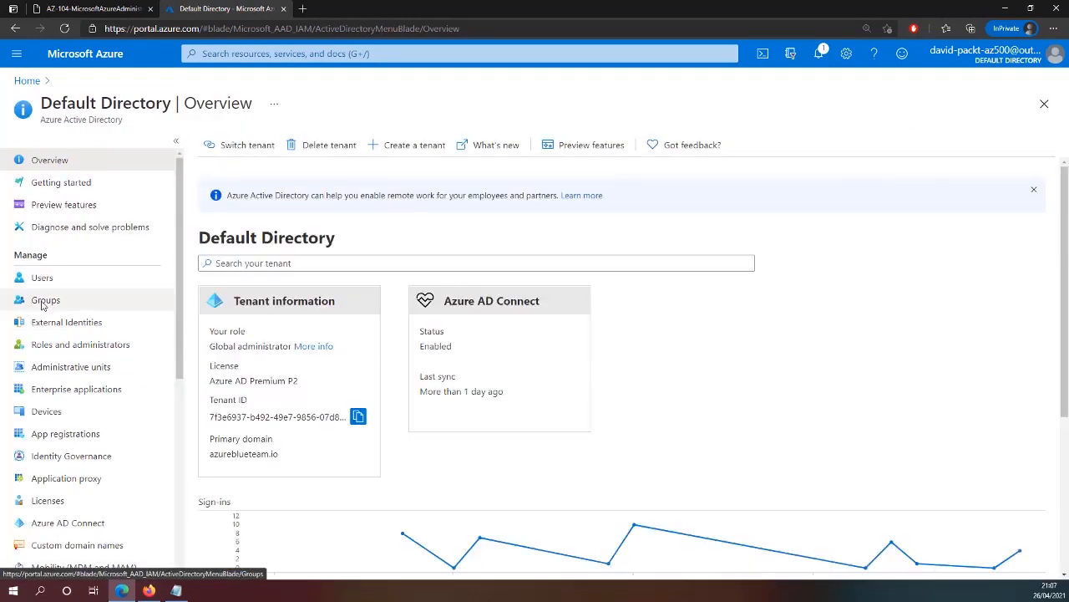
click(44, 303)
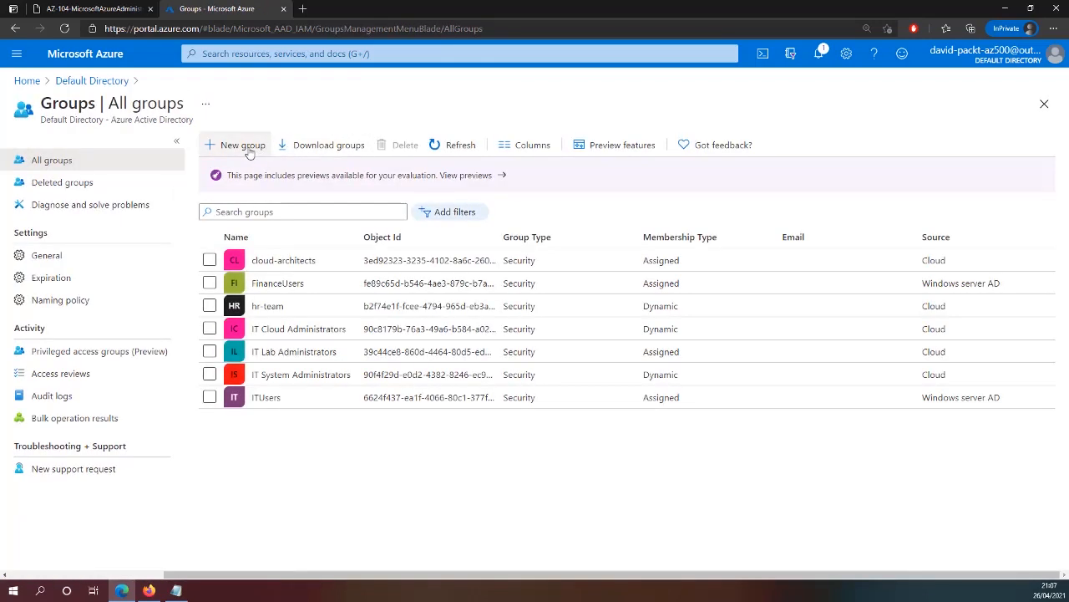
click(267, 355)
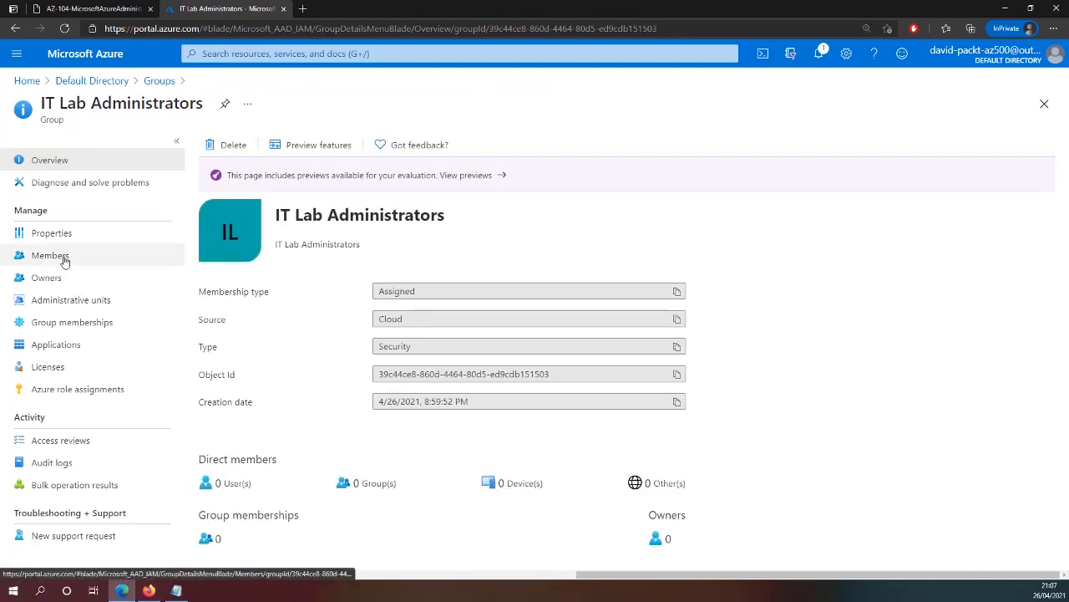
Open the group's Add members panel and copy az104-01b-aaduser1 from Notepad
click(64, 259)
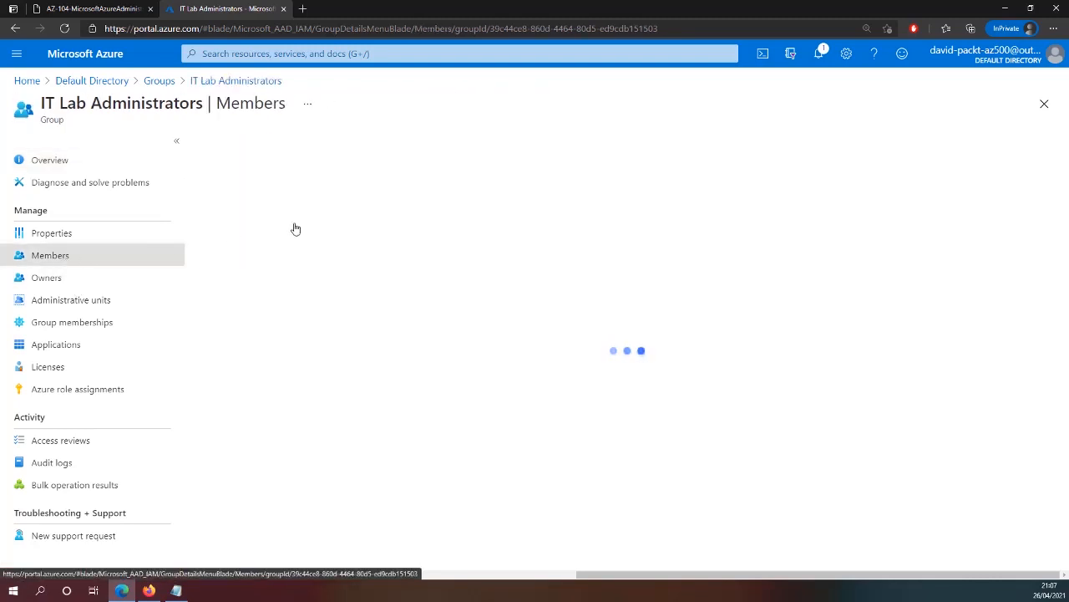
click(243, 147)
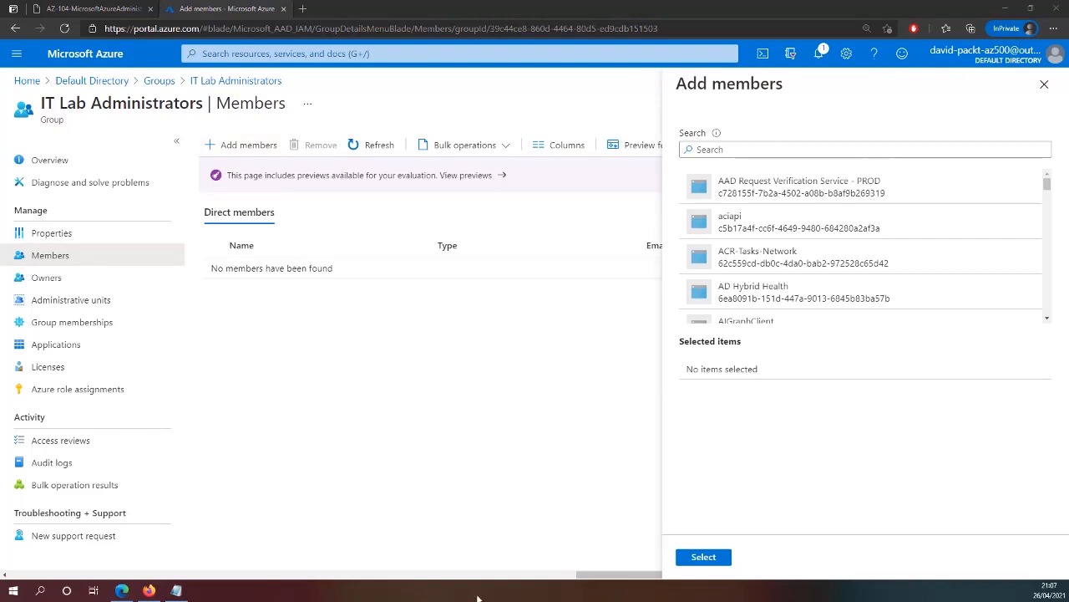
click(175, 590)
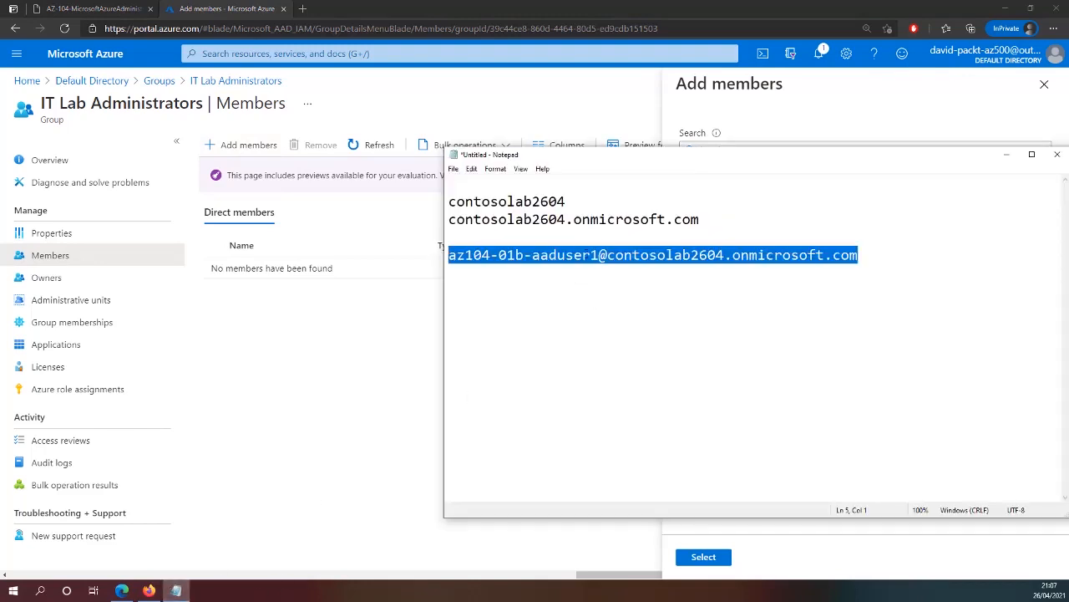
click(583, 255)
drag(600, 255, 434, 261)
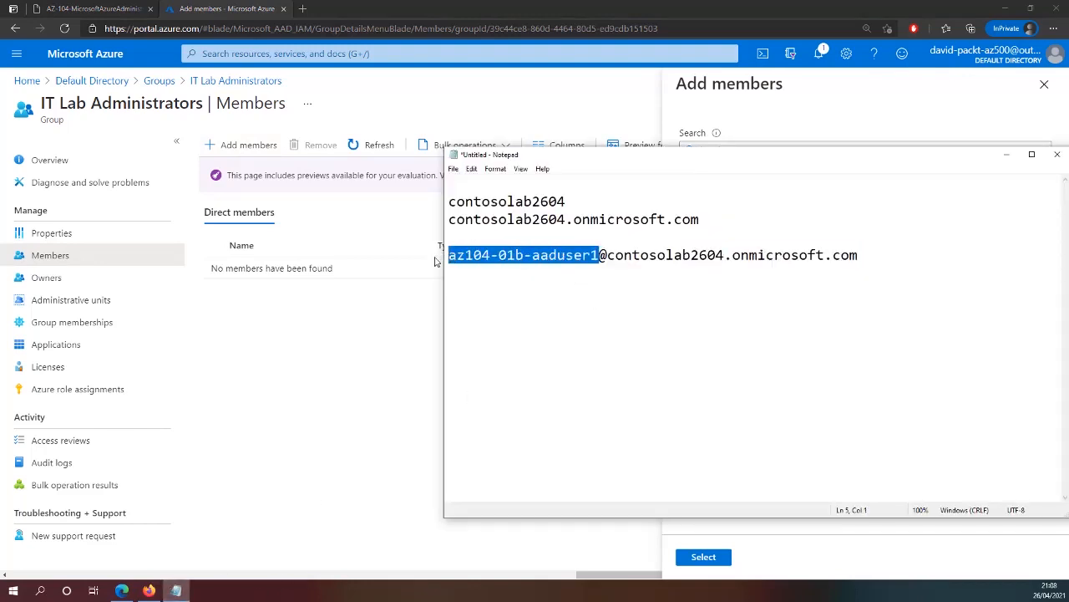
key(ctrl+c)
Search for az104-01b-aaduser1 and add it to the group
click(803, 116)
click(804, 149)
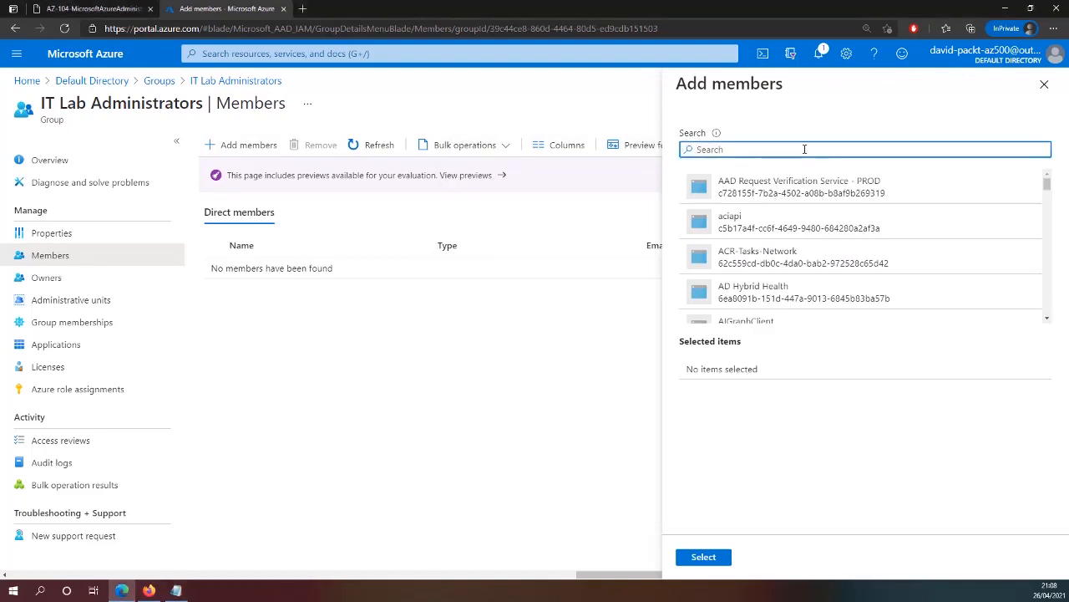
key(ctrl+v)
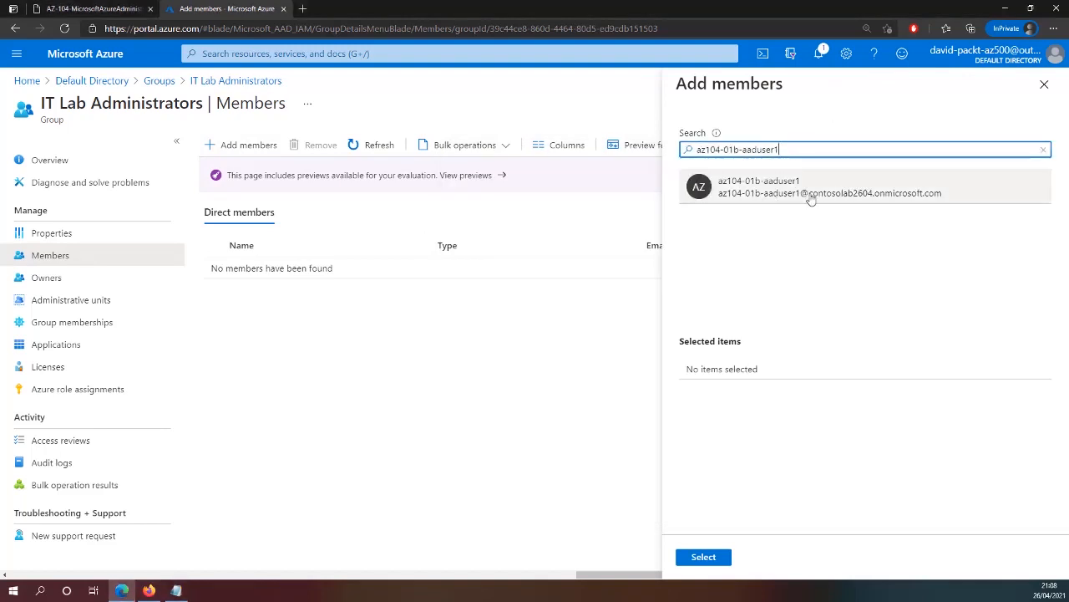
click(777, 198)
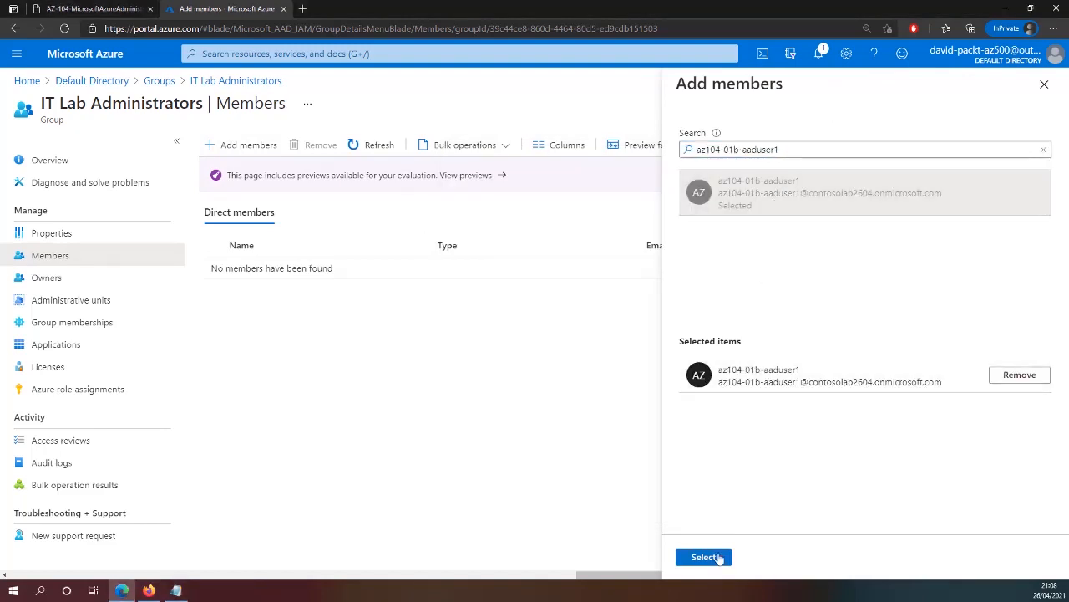
click(710, 556)
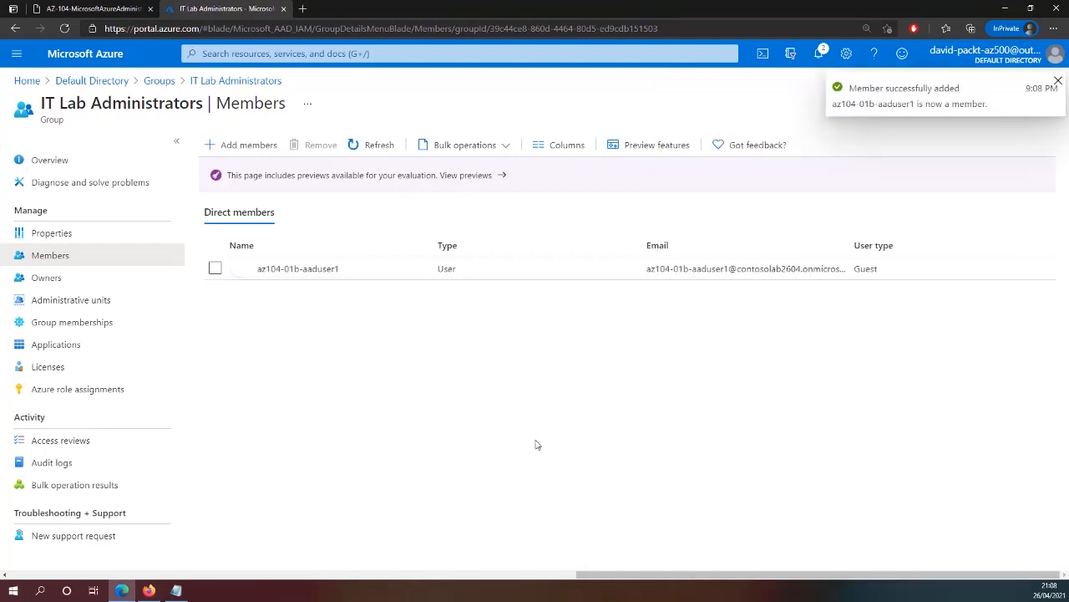